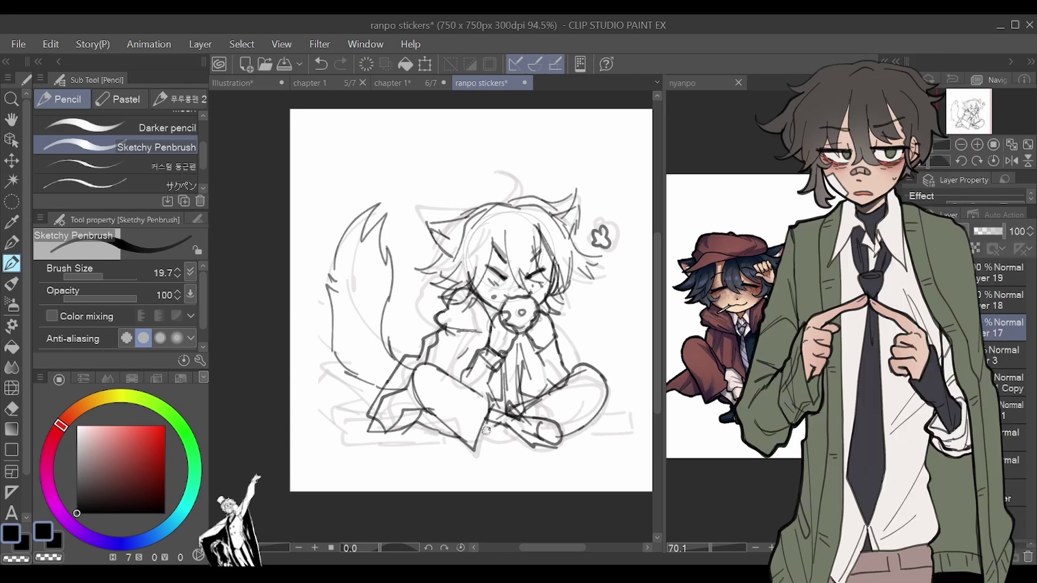
Step: Sketch the crossed feet and ankles and the coat edge behind the right knee with the Sketchy Penbrush
mouse_move(590, 422)
left_mouse_down()
mouse_move(557, 435)
mouse_move(529, 405)
left_mouse_up()
left_click_drag(564, 374, 529, 396)
key("h")
key("h")
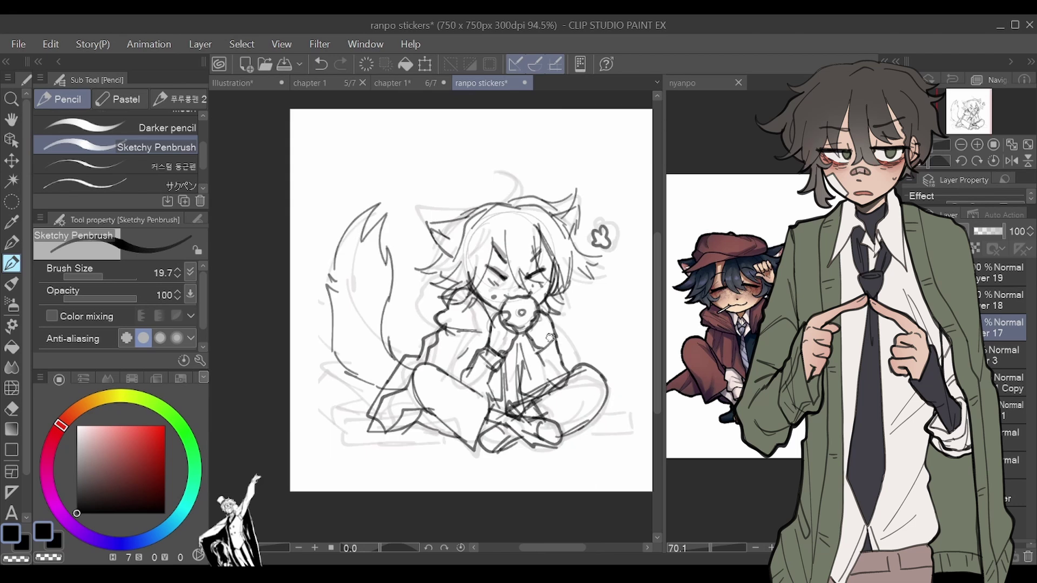
mouse_move(549, 337)
left_mouse_down()
mouse_move(583, 370)
mouse_move(611, 439)
mouse_move(571, 428)
left_mouse_up()
key("h")
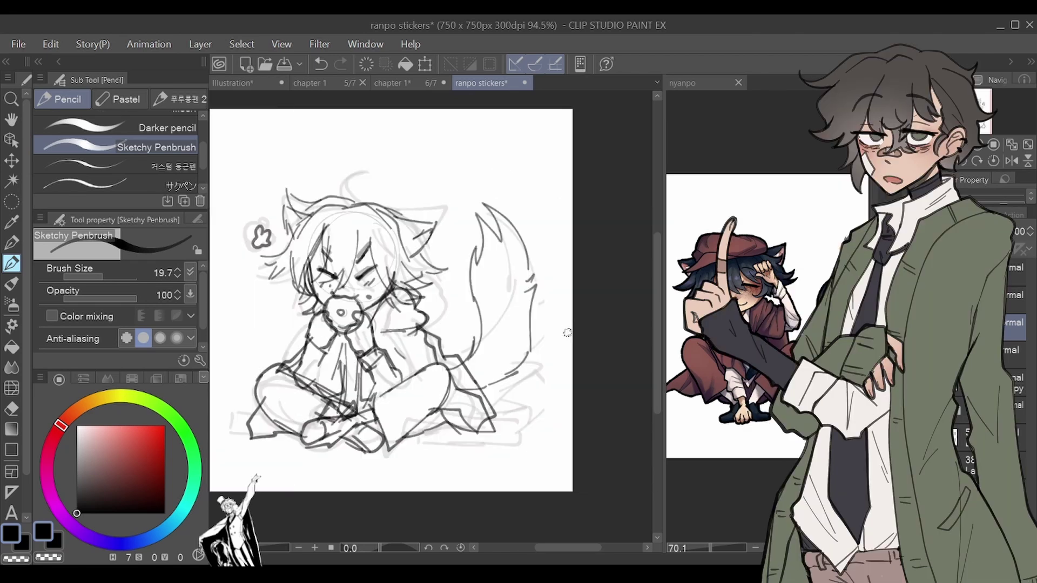
Step: Hide the rough guide layers and fade the finished sketch layer to 43% opacity beneath a new line art layer
key("h")
key("ctrl+h")
key("h")
key("h")
key("h")
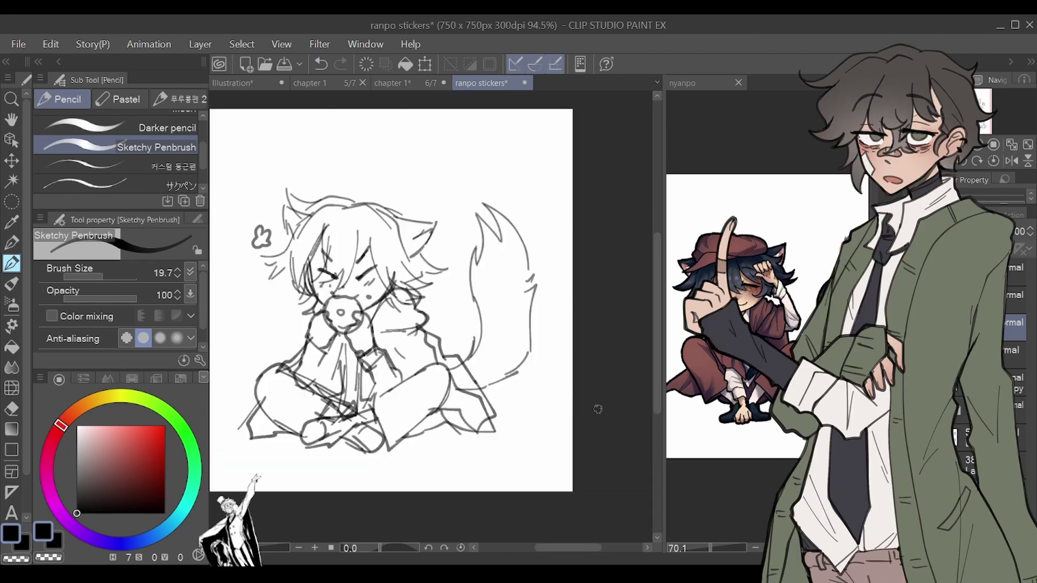
key("h")
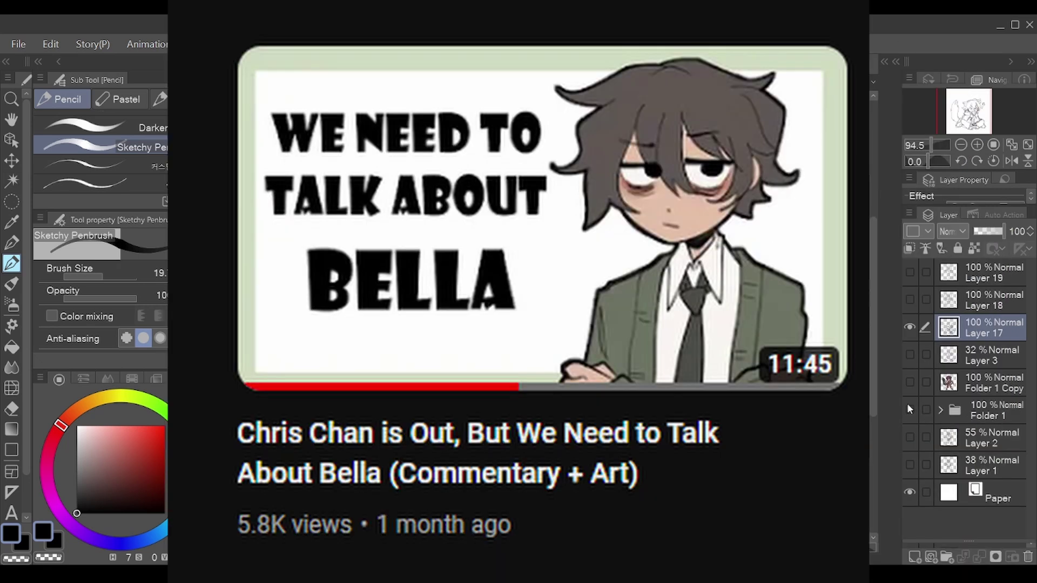
left_click(986, 231)
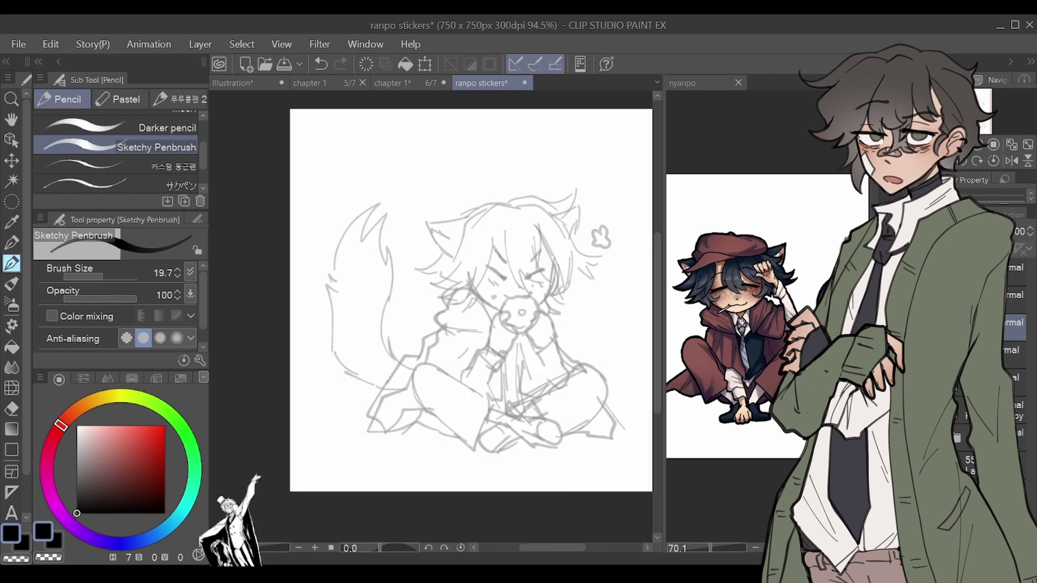
Step: Ink the left hand with its curled fingers and wrist over the sketch, using the サクペン pencil at size 8
left_click(183, 182)
left_click_drag(359, 212, 327, 297)
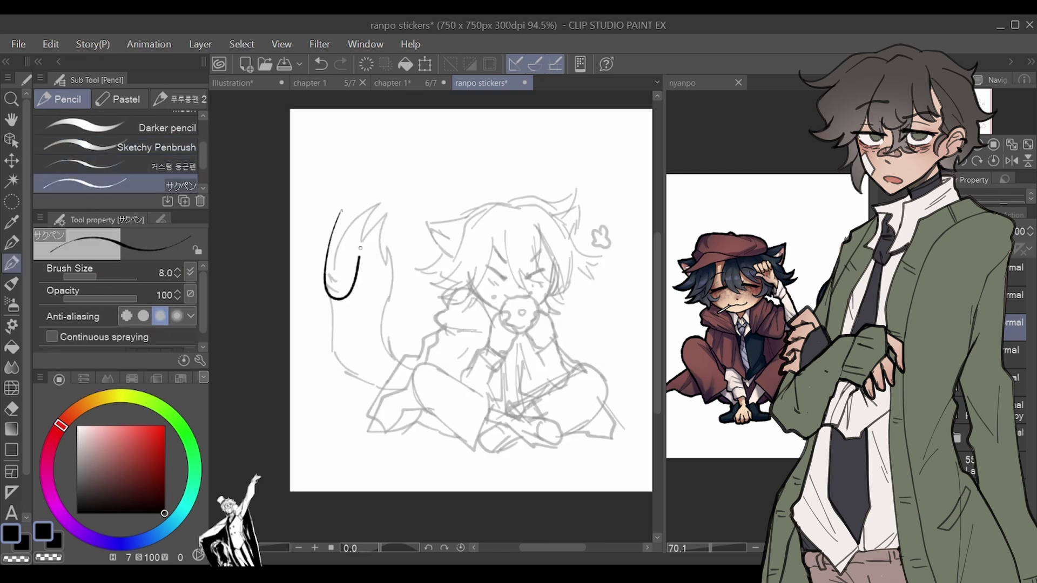
key("ctrl+z")
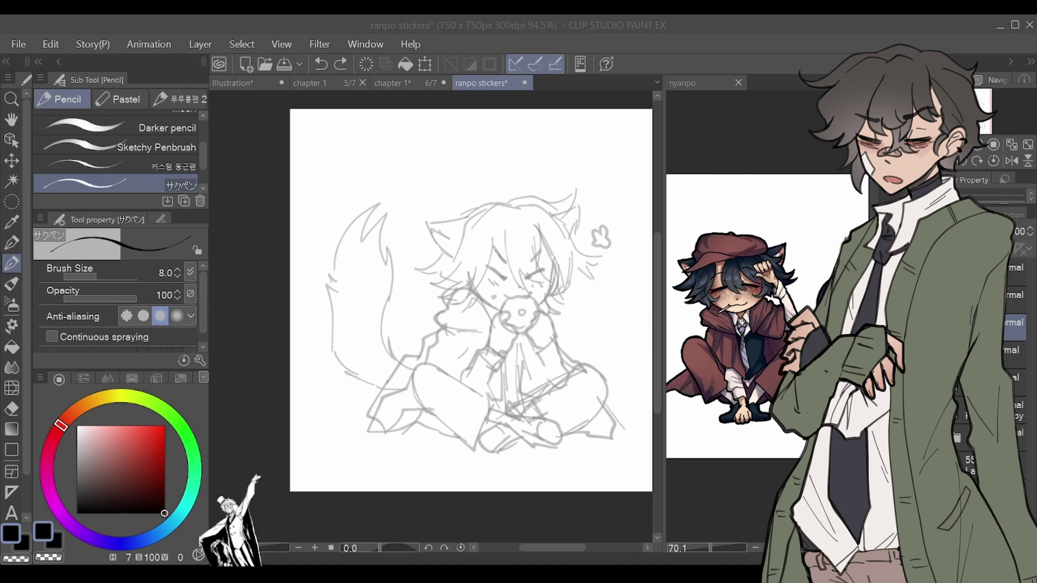
scroll(496, 365, "up", 5)
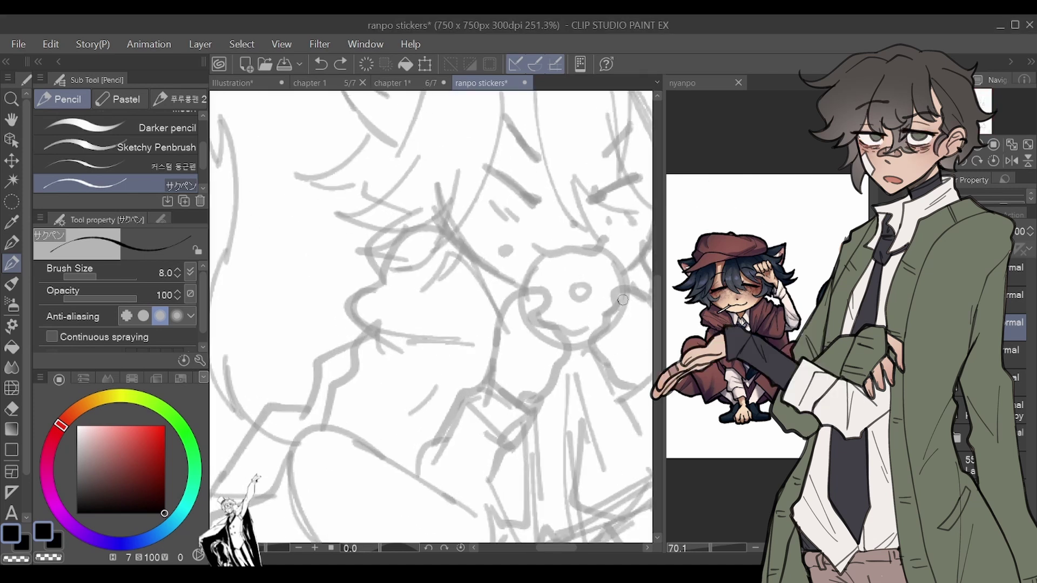
mouse_move(496, 365)
left_mouse_down()
mouse_move(540, 284)
mouse_move(556, 297)
mouse_move(524, 321)
mouse_move(546, 308)
mouse_move(545, 334)
mouse_move(574, 317)
mouse_move(578, 341)
mouse_move(534, 399)
mouse_move(492, 398)
left_mouse_up()
scroll(431, 317, "down", 5)
scroll(431, 316, "up", 4)
key("h")
key("h")
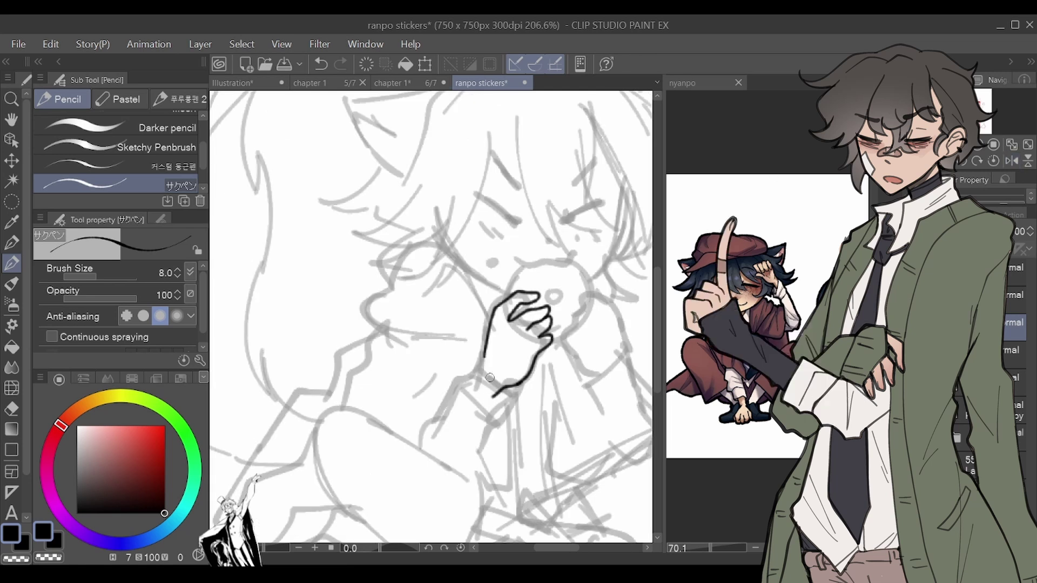
left_click_drag(489, 347, 474, 387)
Step: Ink the right hand's curled fingers and wrist on the other side of the donut
mouse_move(616, 338)
left_mouse_down()
mouse_move(609, 310)
mouse_move(583, 292)
mouse_move(601, 315)
mouse_move(577, 300)
mouse_move(565, 329)
left_mouse_up()
mouse_move(570, 314)
left_mouse_down()
mouse_move(592, 327)
mouse_move(565, 318)
mouse_move(557, 335)
mouse_move(597, 379)
left_mouse_up()
left_click_drag(616, 331, 619, 372)
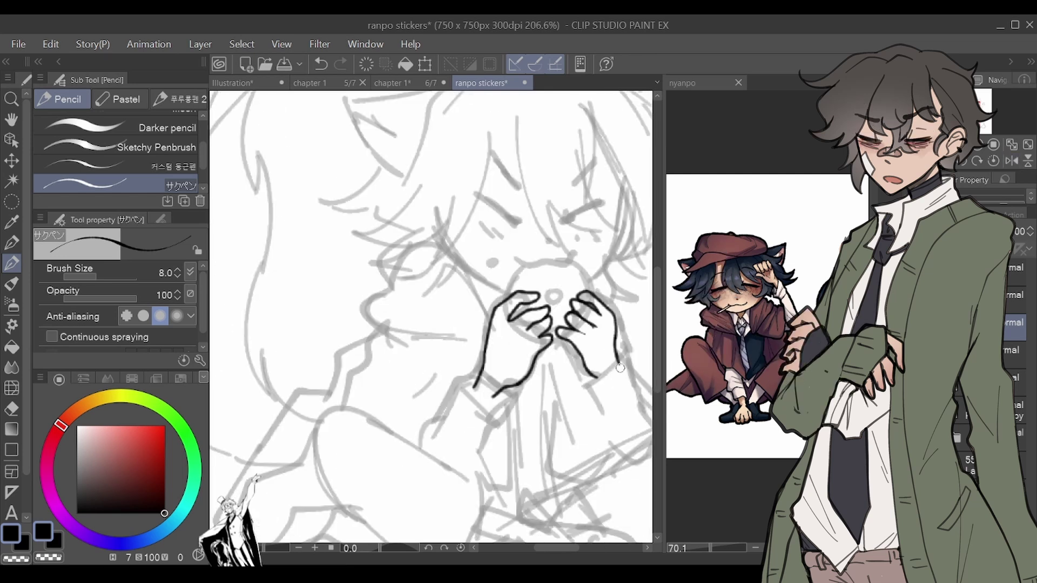
Step: Ink the donut's outline and hole between the hands, with the mouth line above it and a crumb on the cheek
left_click_drag(572, 346, 544, 347)
key("h")
mouse_move(593, 292)
left_mouse_down()
mouse_move(570, 260)
mouse_move(506, 300)
mouse_move(564, 306)
mouse_move(546, 308)
left_mouse_up()
key("h")
key("ctrl+z")
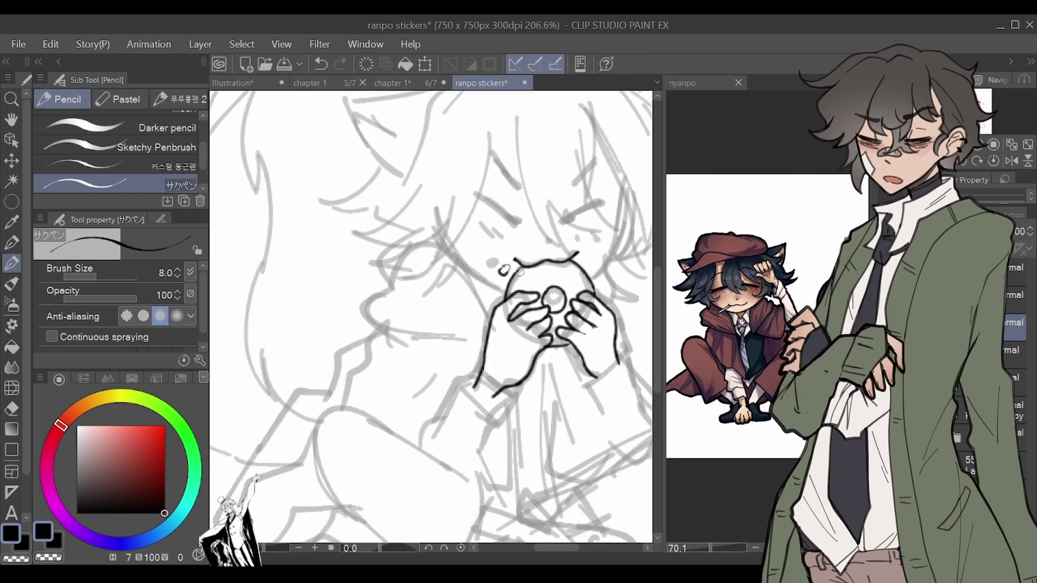
left_click_drag(519, 272, 511, 297)
key("h")
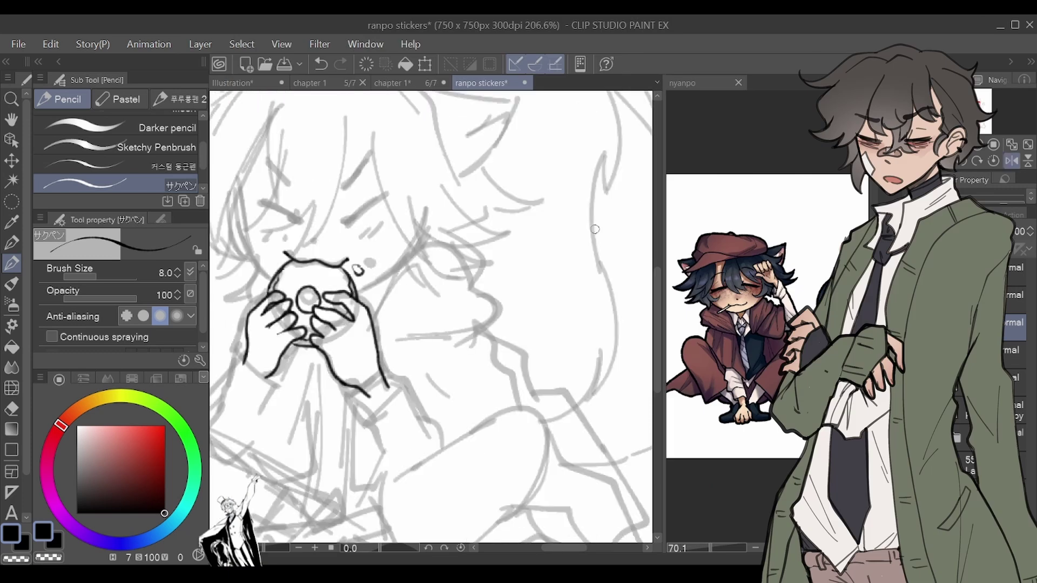
key("h")
scroll(517, 269, "down", 5)
scroll(517, 270, "up", 5)
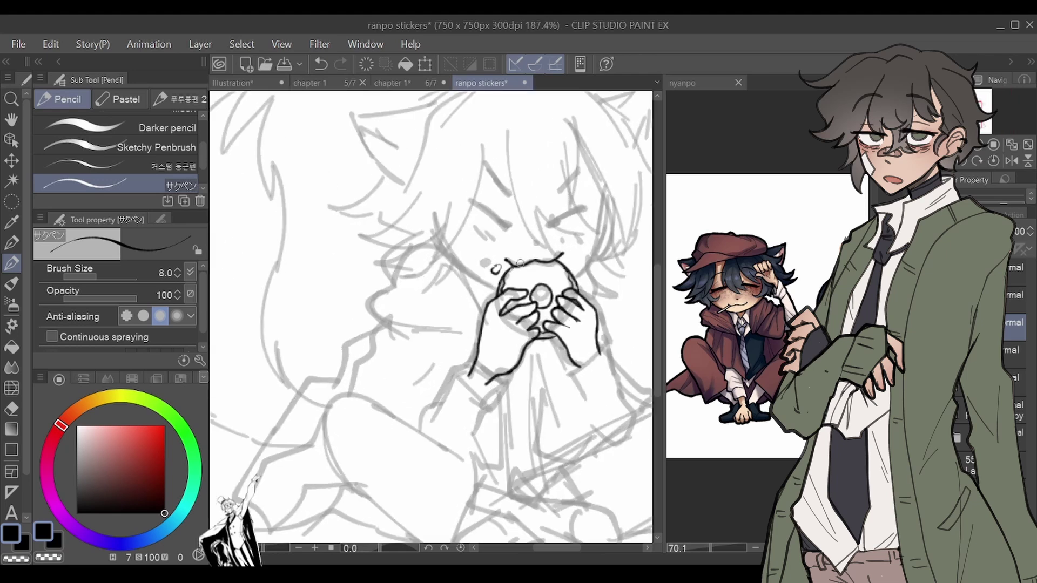
mouse_move(531, 291)
left_mouse_down()
mouse_move(537, 278)
mouse_move(544, 293)
mouse_move(533, 296)
left_mouse_up()
key("ctrl+z")
key("h")
key("h")
key("h")
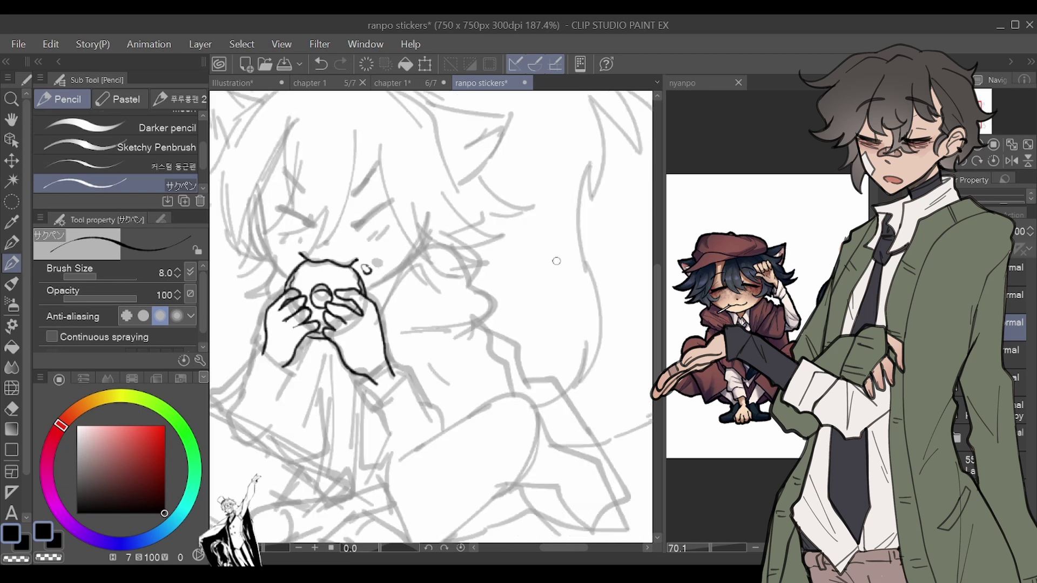
Step: Ink both tightly closed eyes as thick slanted lines and add a small dot for the nose
key("h")
key("h")
left_click_drag(352, 228, 392, 207)
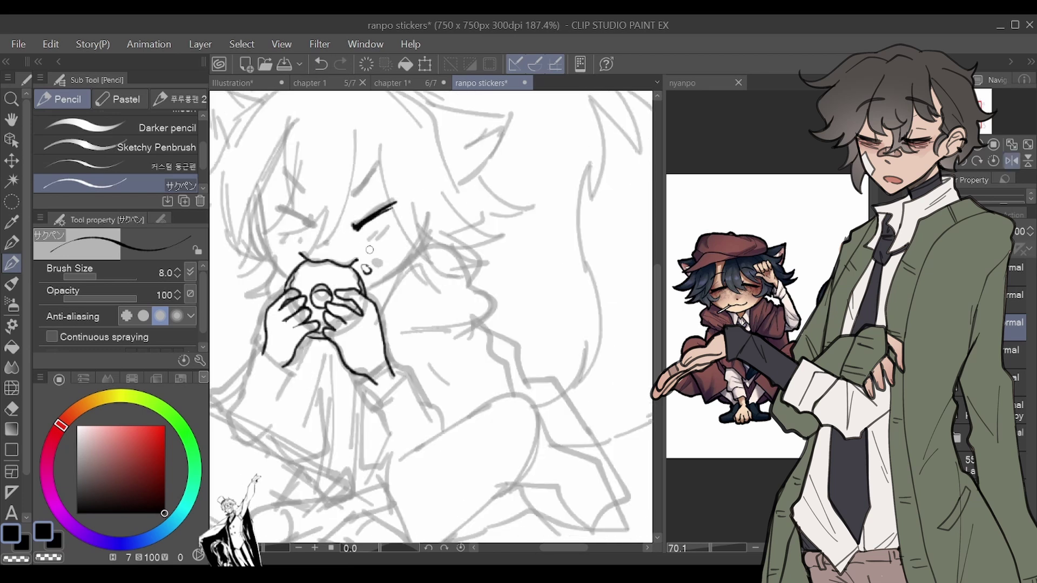
key("h")
mouse_move(552, 225)
left_mouse_down()
mouse_move(595, 198)
mouse_move(553, 230)
mouse_move(567, 222)
left_mouse_up()
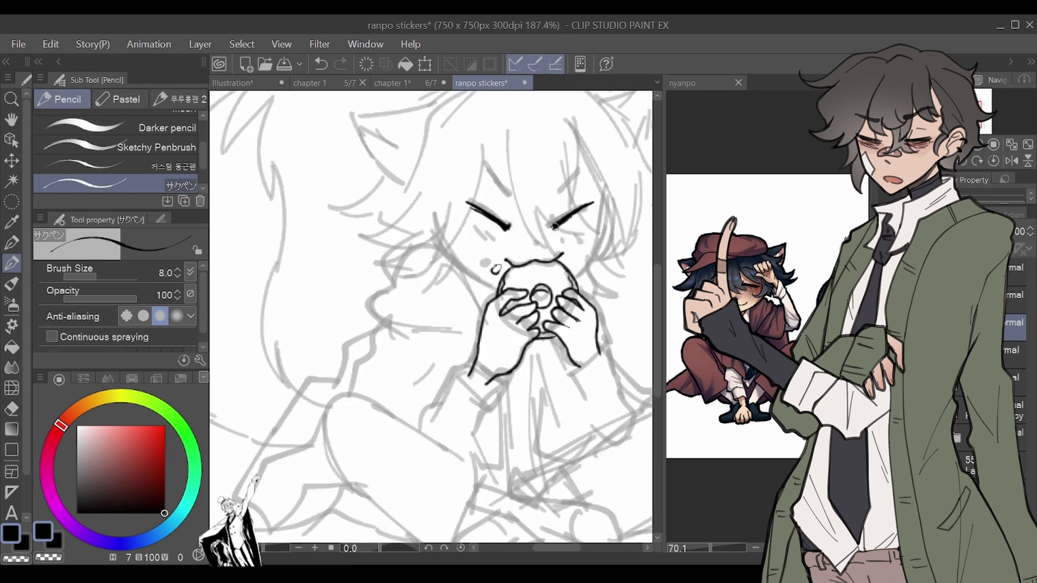
left_click(537, 250)
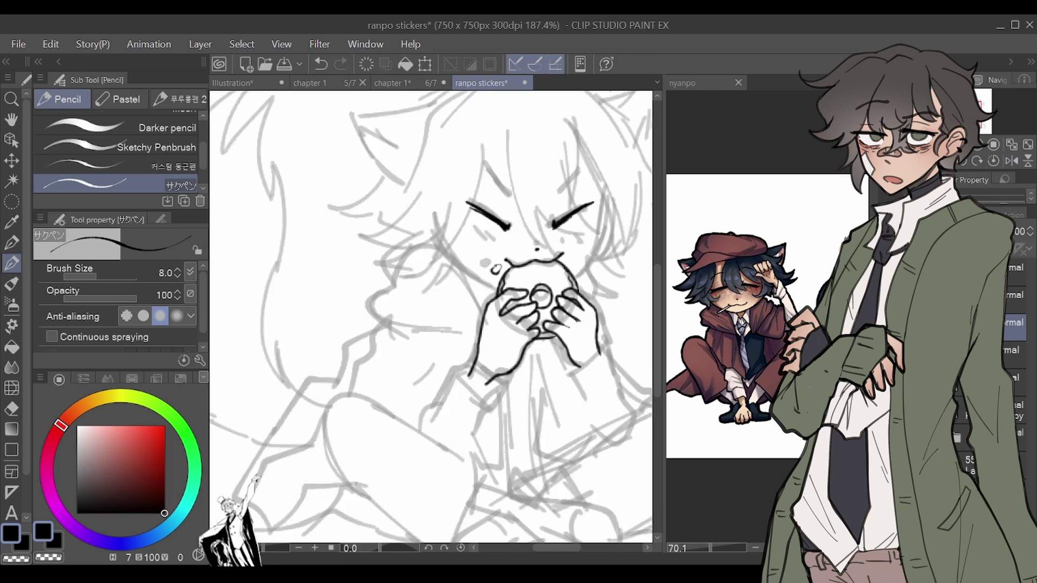
Step: Ink two angry eyebrows slanting down toward the nose above the closed eyes
left_click_drag(951, 145, 927, 145)
scroll(588, 297, "up", 4)
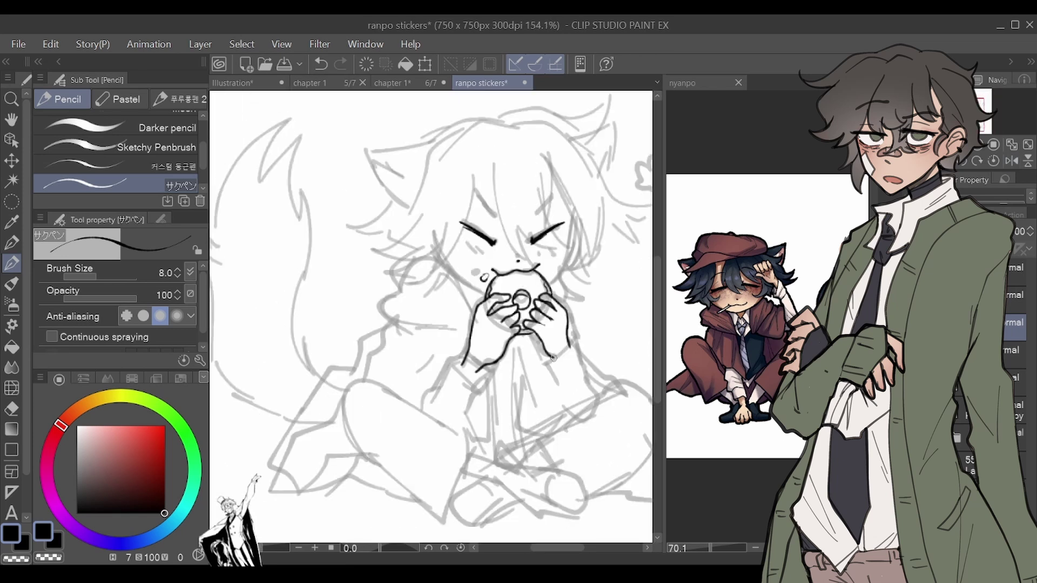
key("h")
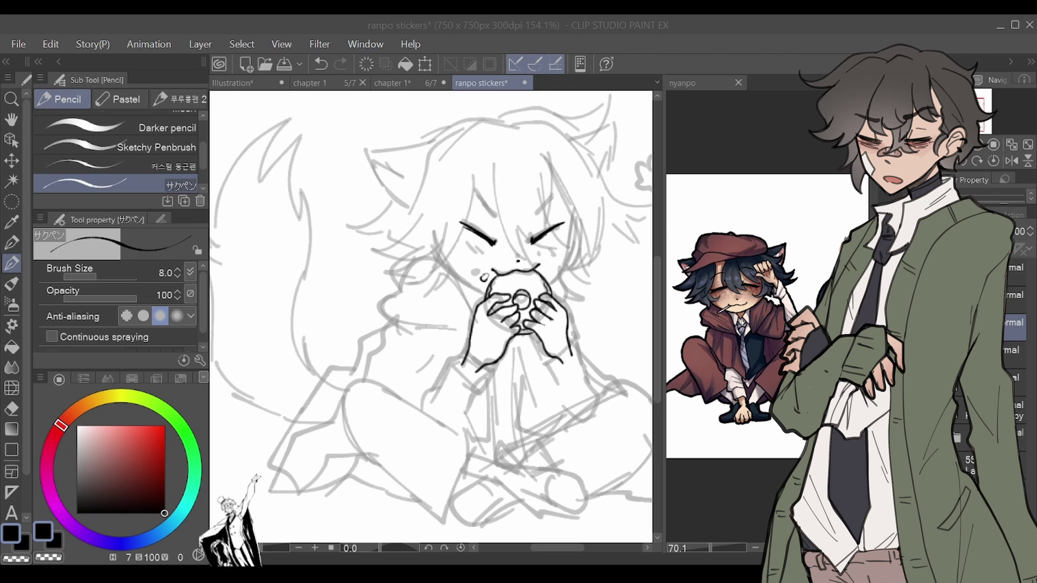
left_click_drag(464, 364, 477, 386)
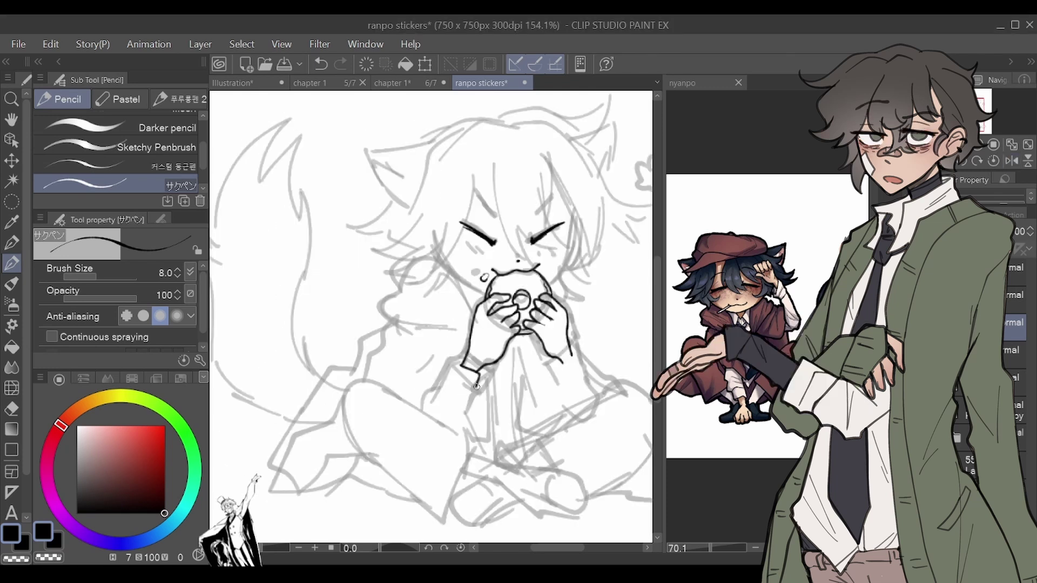
key("ctrl+z")
left_click_drag(557, 193, 537, 221)
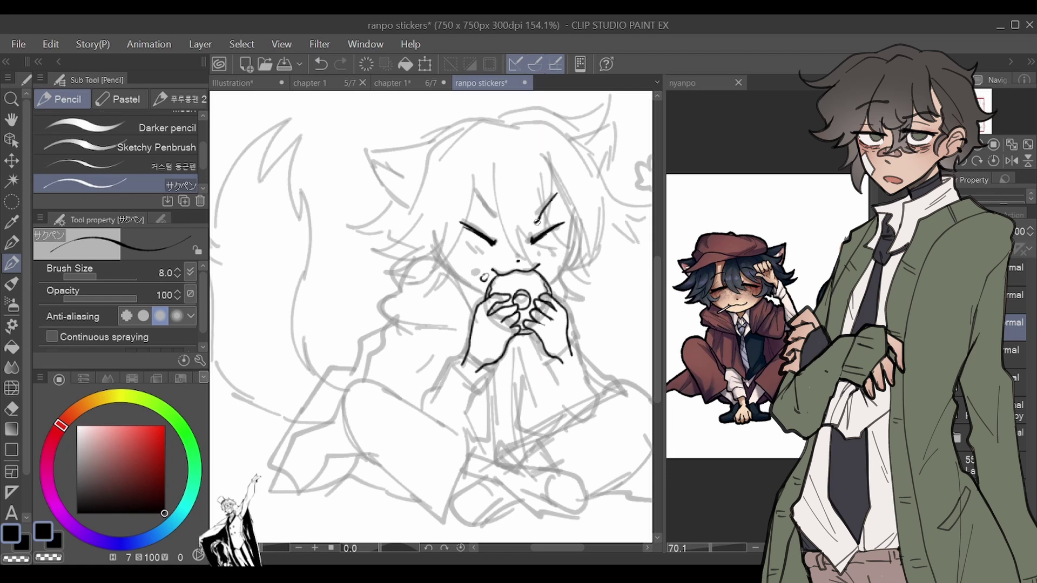
left_click_drag(472, 193, 498, 223)
key("ctrl+z")
left_click(509, 180)
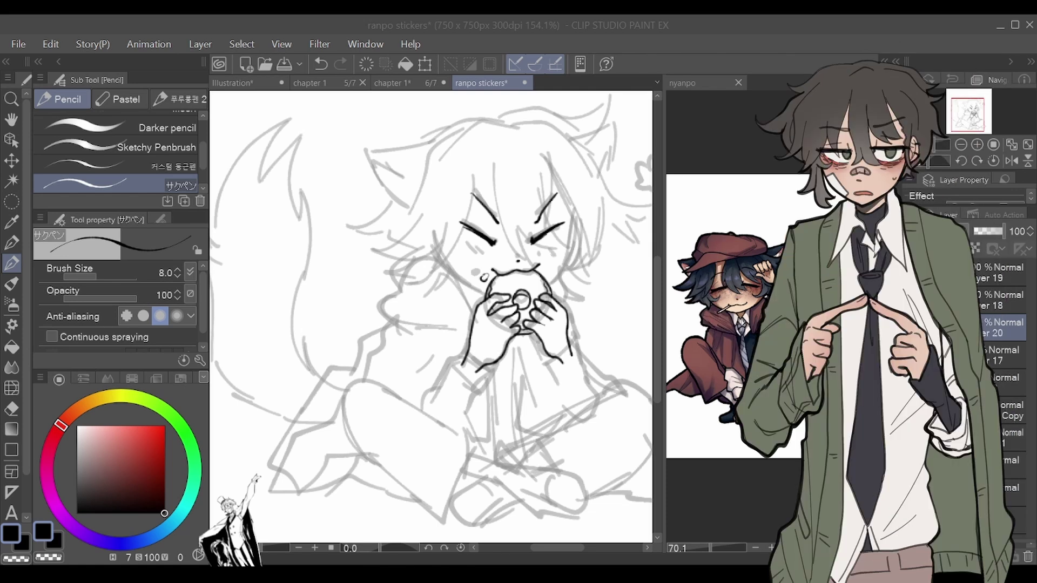
Step: Thicken the eyebrows and ink the pointed hair tufts beside the left cheek
left_click_drag(950, 121, 976, 114)
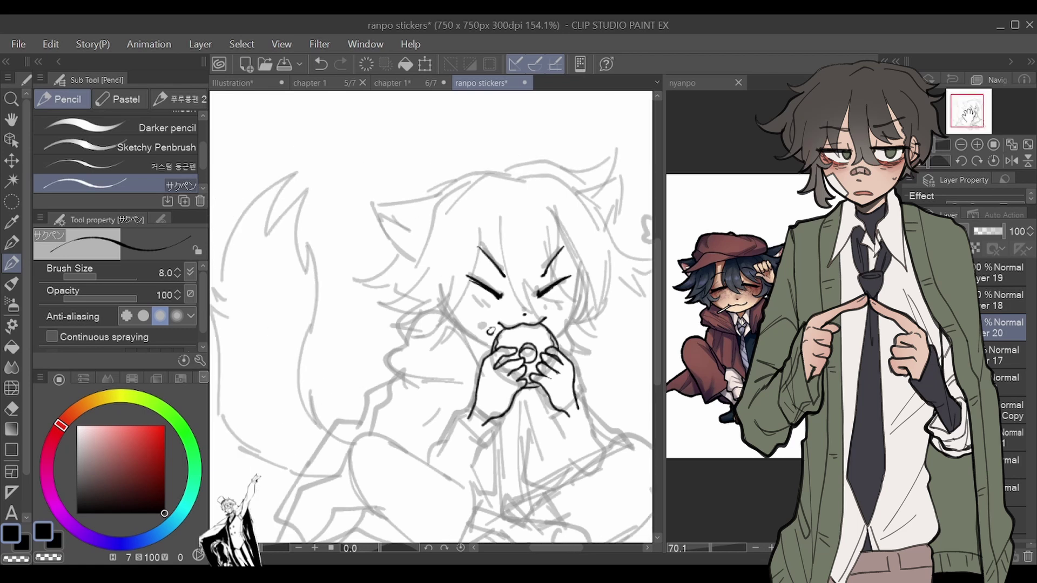
left_click_drag(538, 279, 565, 247)
mouse_move(507, 276)
left_mouse_down()
mouse_move(492, 252)
mouse_move(437, 322)
left_mouse_up()
key("h")
key("h")
left_click_drag(452, 286, 438, 322)
mouse_move(451, 282)
left_mouse_down()
mouse_move(394, 299)
mouse_move(419, 289)
left_mouse_up()
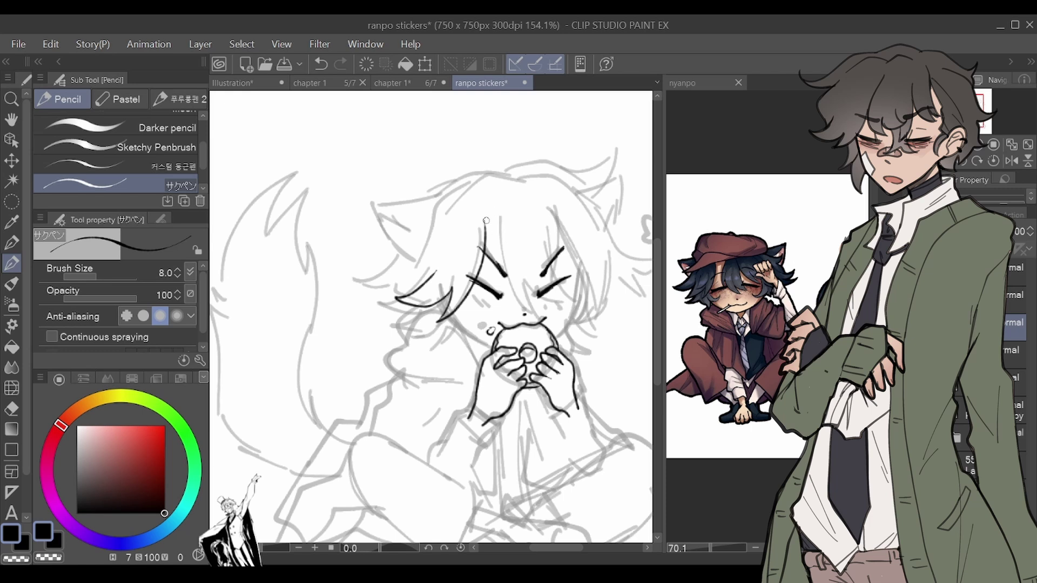
Step: Ink the fringe strands falling over the left eye, between the eyes and toward the right eye
left_click_drag(497, 216, 467, 287)
key("h")
key("h")
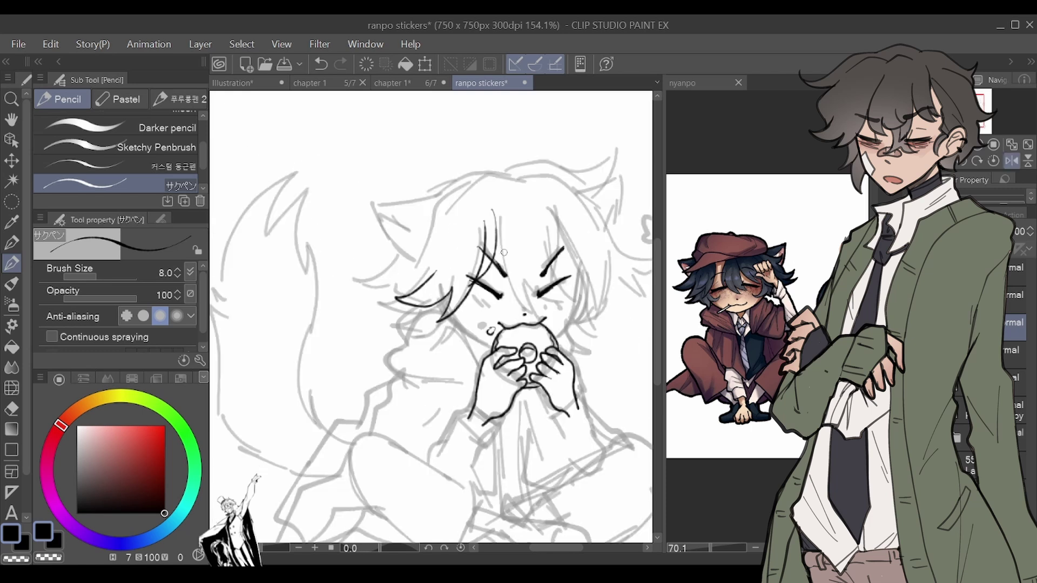
key("ctrl+z")
left_click_drag(497, 220, 469, 287)
mouse_move(494, 246)
left_mouse_down()
mouse_move(522, 312)
mouse_move(558, 308)
left_mouse_up()
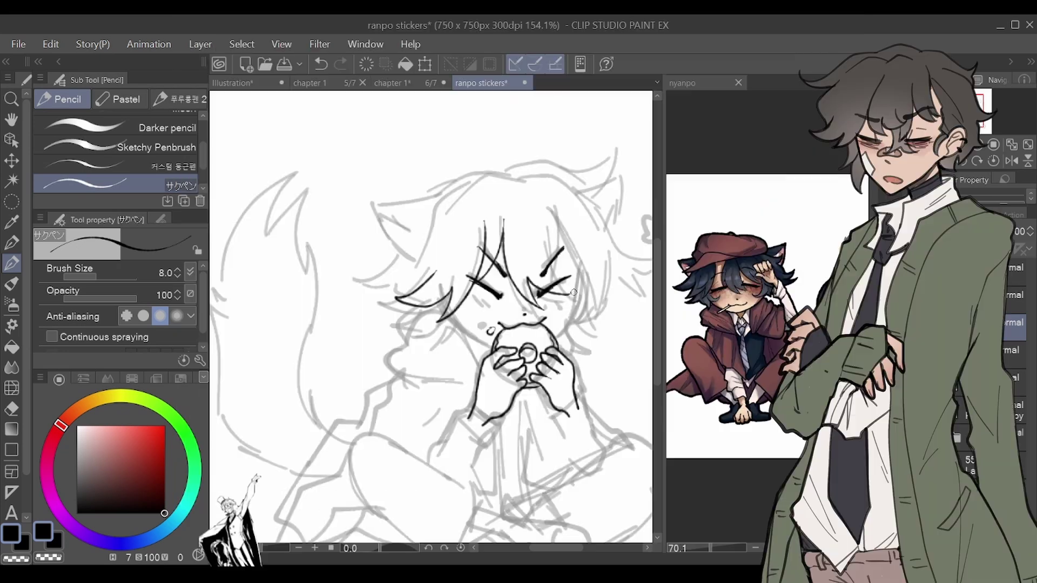
left_click_drag(571, 294, 552, 239)
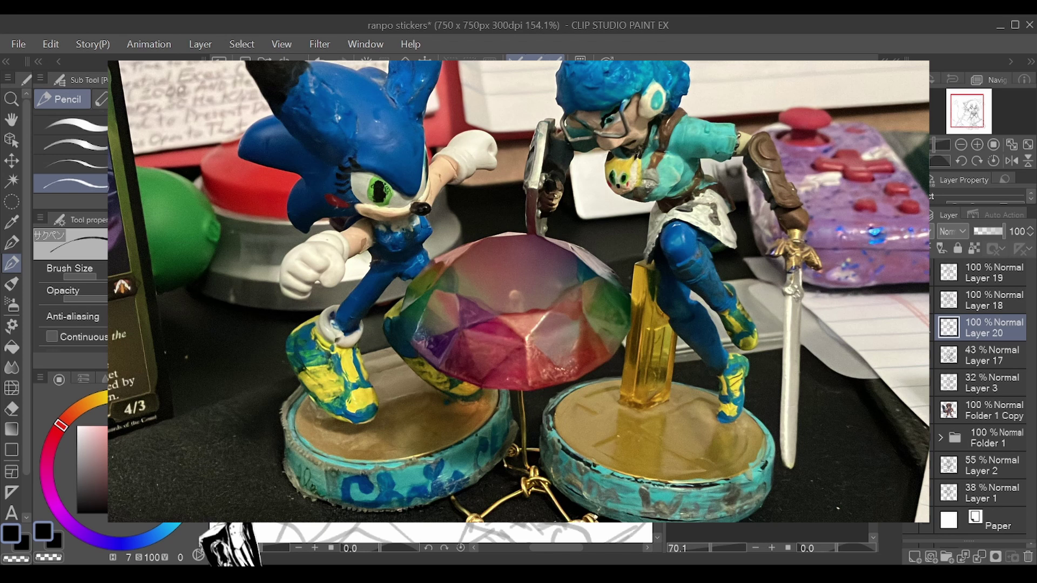
Step: Ink the long fringe lock running down past the outer corner of the right eye
key("h")
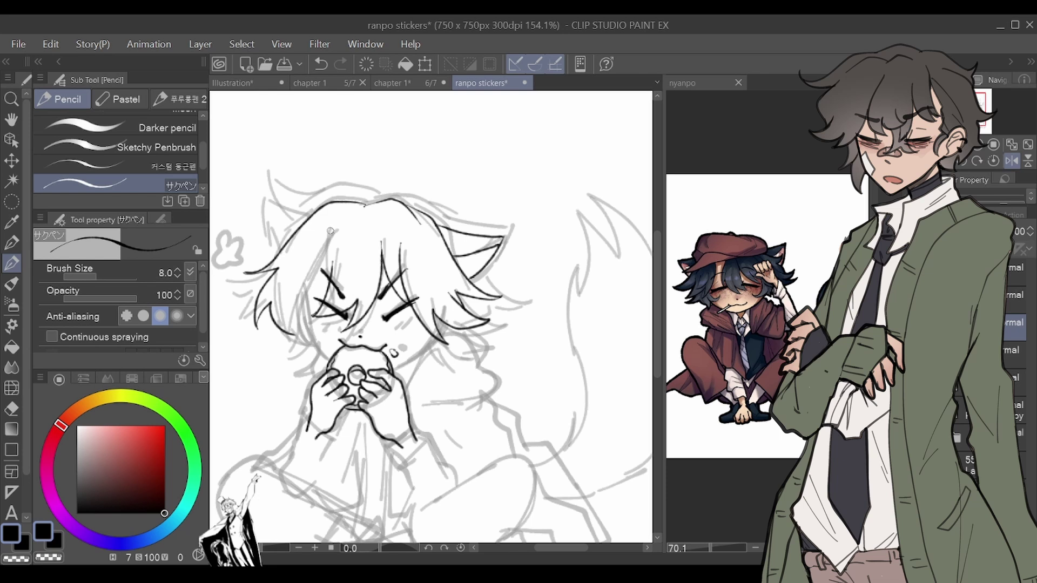
left_click_drag(330, 230, 309, 341)
left_click_drag(317, 271, 305, 346)
key("h")
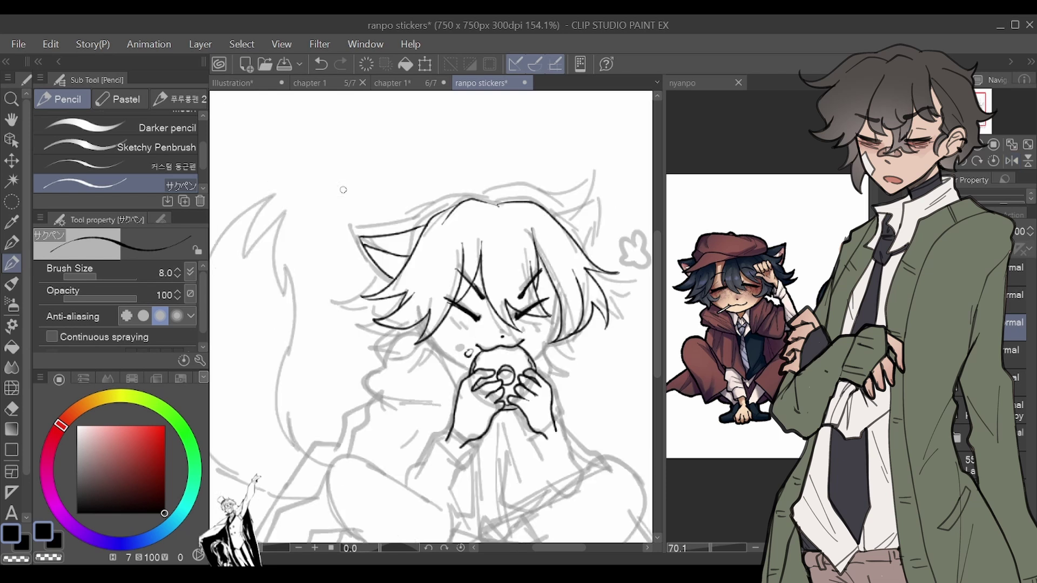
key("ctrl+z")
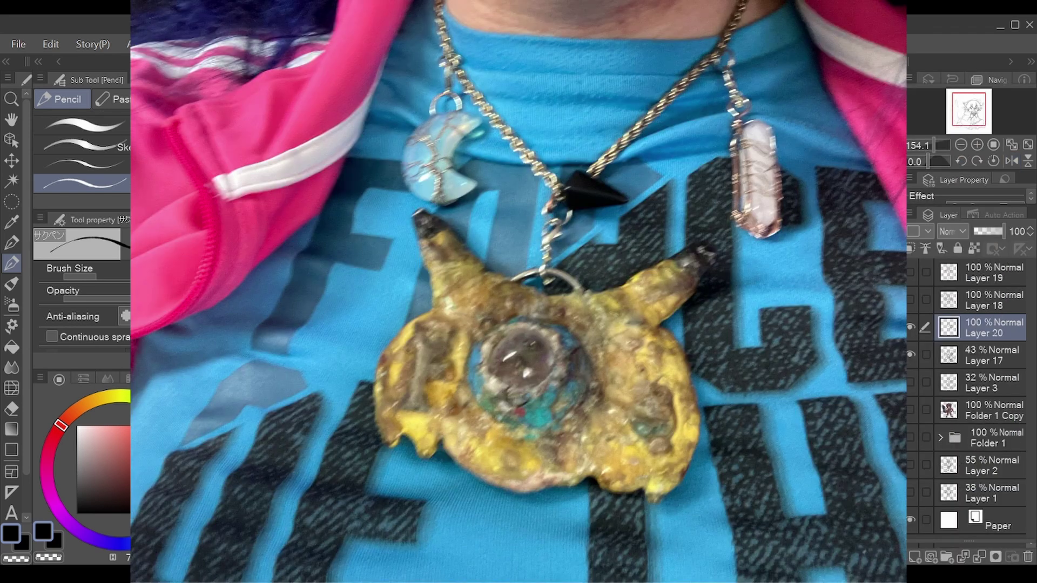
key("h")
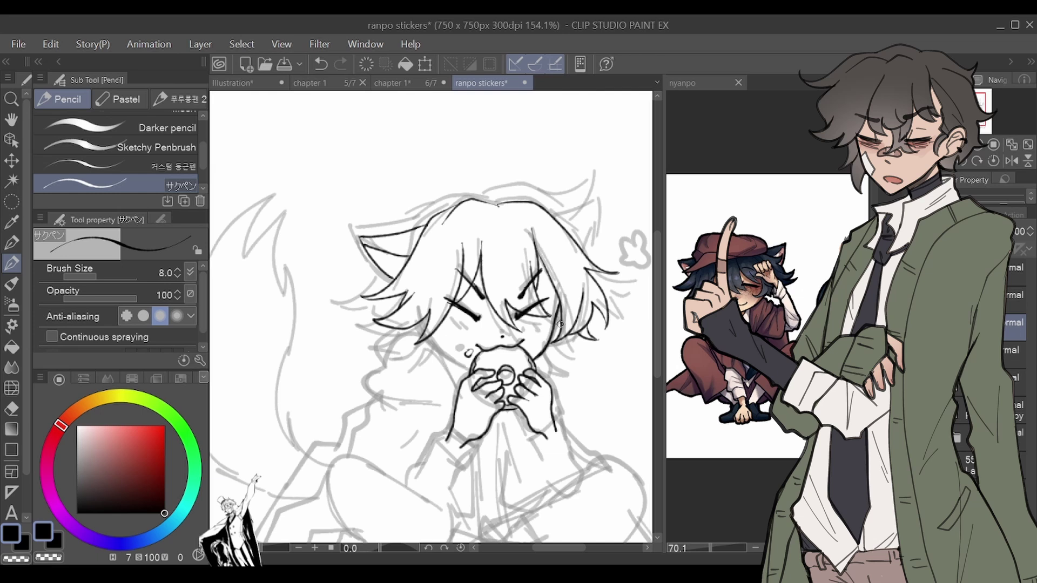
Step: Ink the right cheek line and the lower hair tufts beside the left cheek and neck
mouse_move(560, 324)
left_mouse_down()
mouse_move(575, 352)
mouse_move(546, 357)
left_mouse_up()
key("h")
key("h")
key("h")
key("h")
mouse_move(437, 324)
left_mouse_down()
mouse_move(455, 348)
mouse_move(434, 344)
mouse_move(404, 368)
mouse_move(416, 351)
mouse_move(388, 352)
left_mouse_up()
key("h")
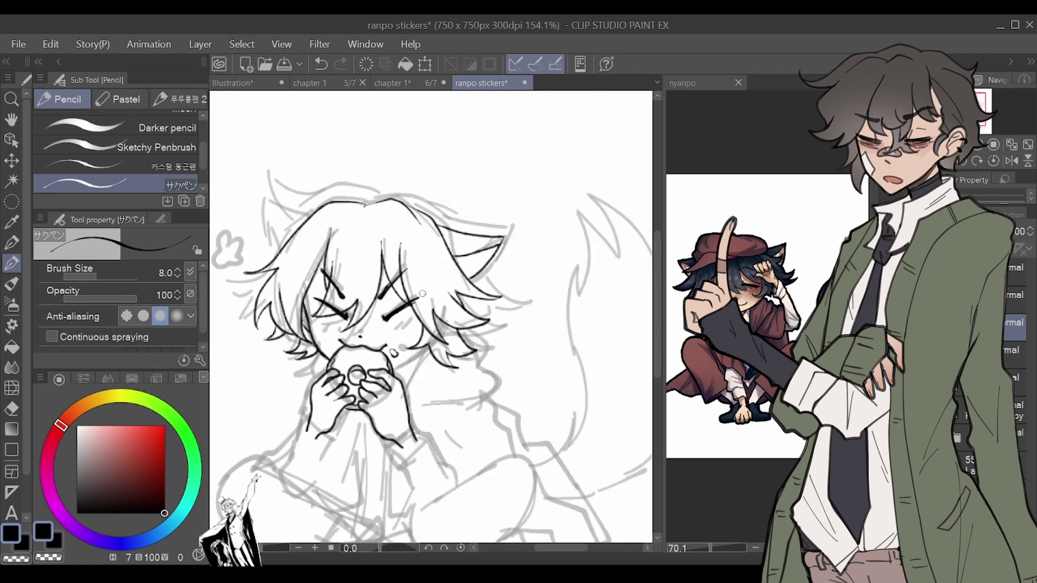
key("h")
key("h")
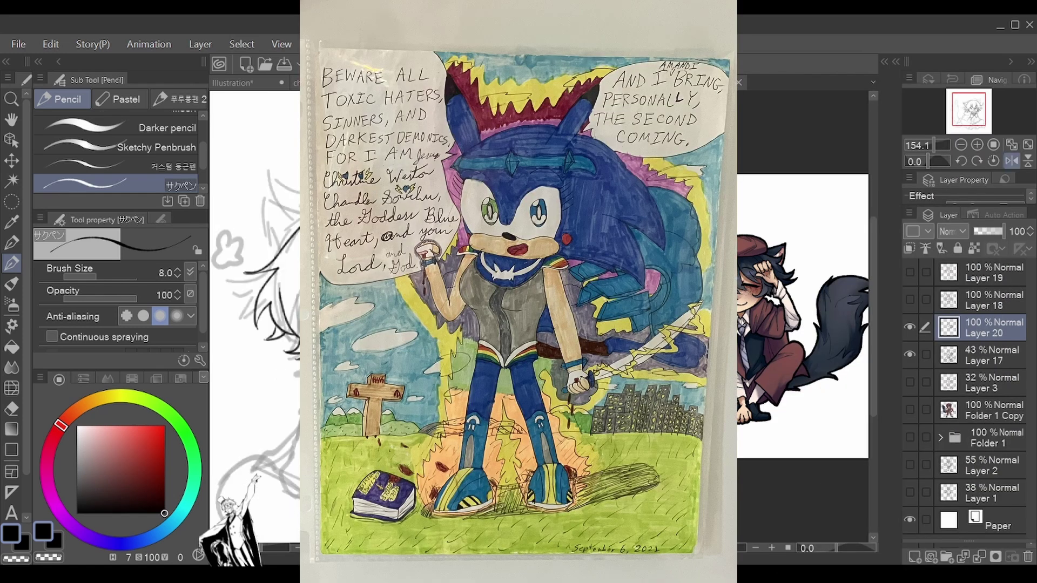
key("h")
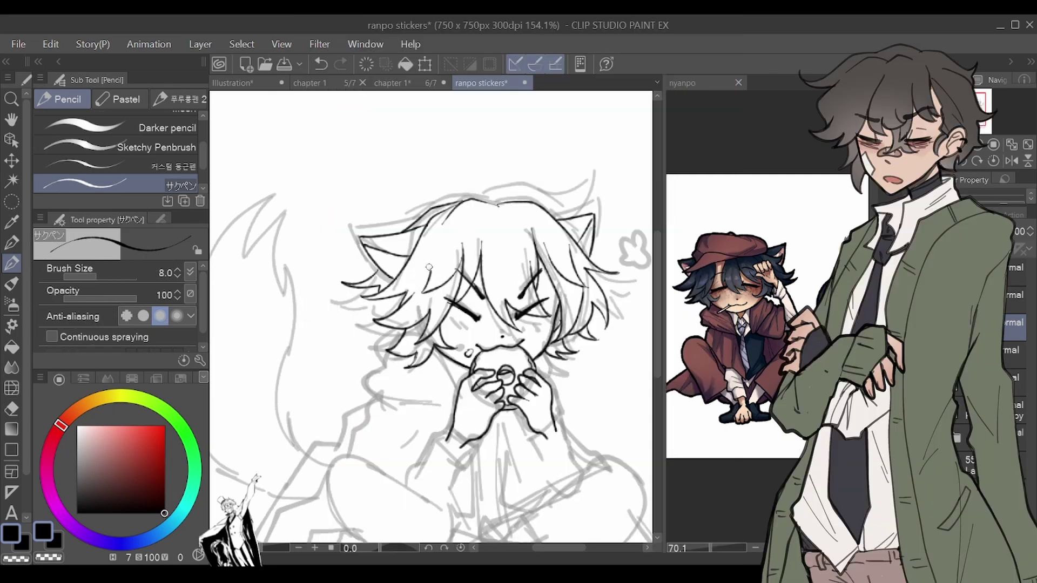
mouse_move(359, 314)
left_mouse_down()
mouse_move(373, 307)
mouse_move(354, 314)
mouse_move(400, 338)
left_mouse_up()
key("ctrl+z")
key("h")
key("h")
scroll(389, 319, "down", 5)
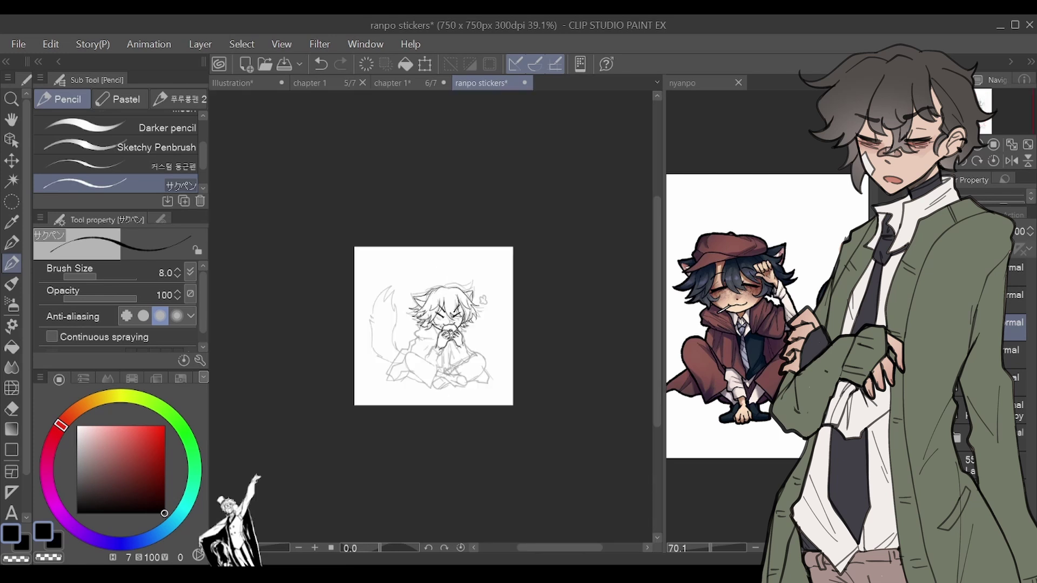
Step: Ink a short hair line along the crown of the head and check the drawing in mirrored view
scroll(389, 319, "up", 4)
key("h")
left_click_drag(380, 224, 395, 220)
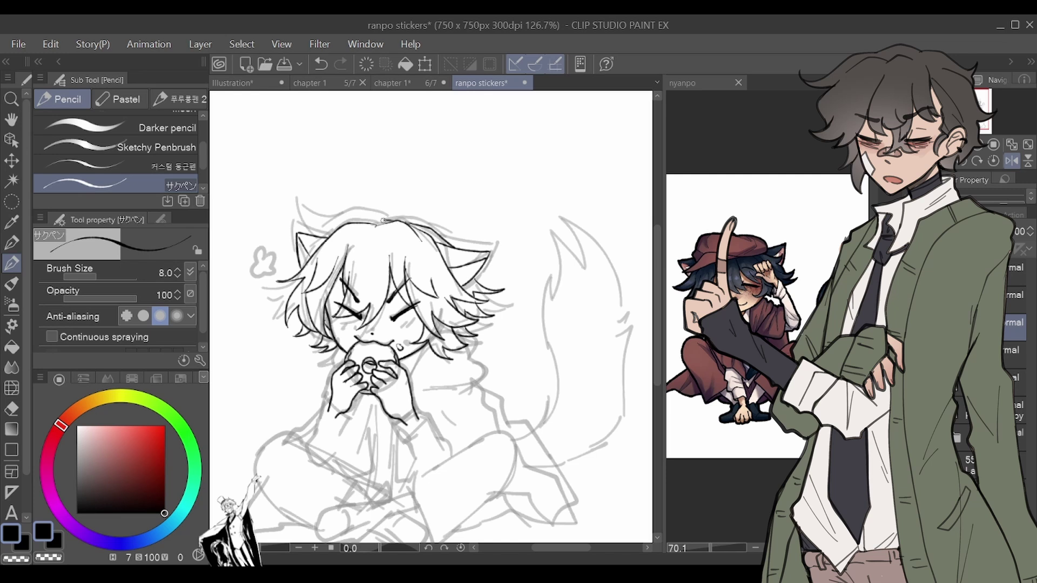
key("h")
key("h")
key("h")
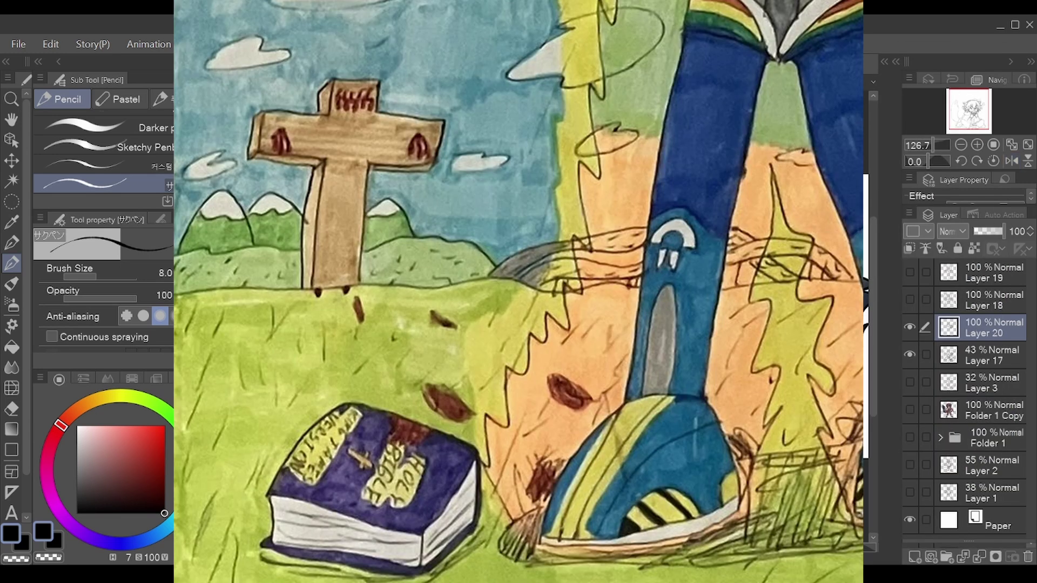
key("h")
key("h")
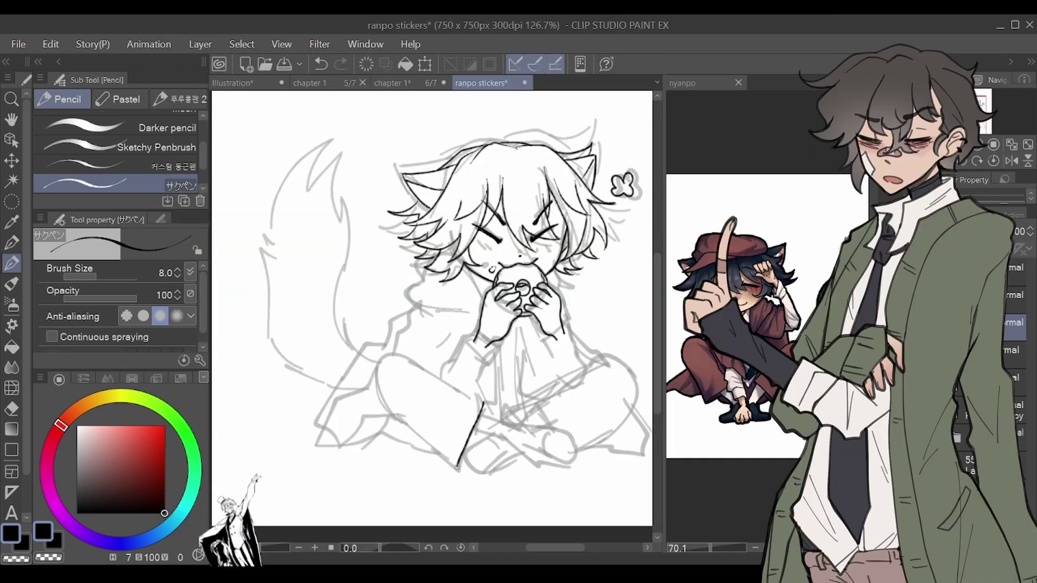
Step: Ink the left bent leg, from the wide trouser hem around the underside and over the knee
mouse_move(457, 467)
left_mouse_down()
mouse_move(382, 400)
mouse_move(395, 353)
mouse_move(485, 404)
mouse_move(395, 374)
left_mouse_up()
key("h")
key("h")
mouse_move(395, 373)
left_mouse_down()
mouse_move(413, 358)
mouse_move(425, 368)
mouse_move(419, 359)
left_mouse_up()
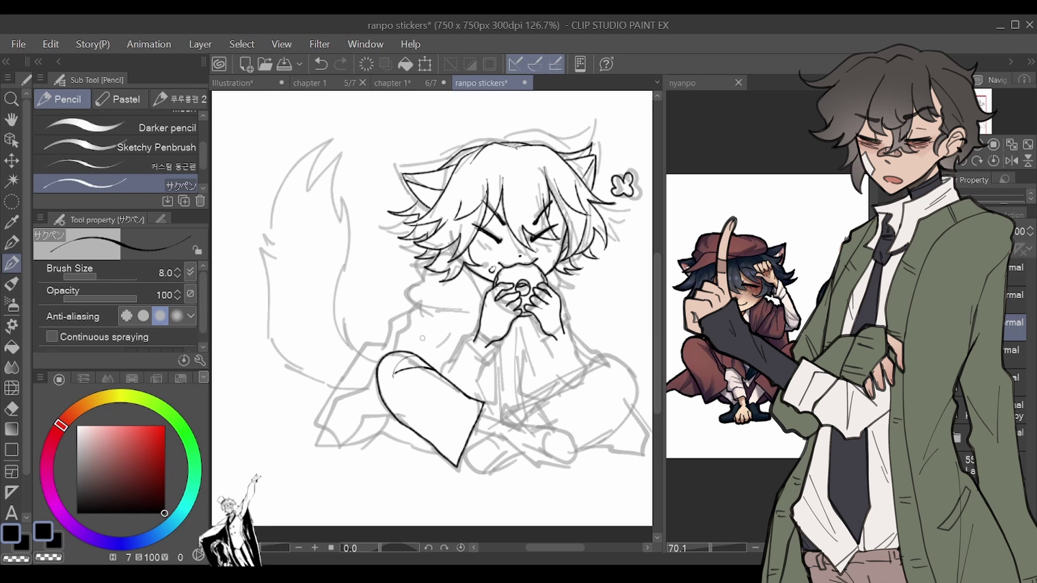
Step: Ink the left wrist's shirt cuff and the sleeve below it down to the knee
mouse_move(471, 339)
left_mouse_down()
mouse_move(491, 350)
mouse_move(485, 363)
mouse_move(465, 347)
mouse_move(473, 338)
mouse_move(482, 364)
mouse_move(468, 399)
left_mouse_up()
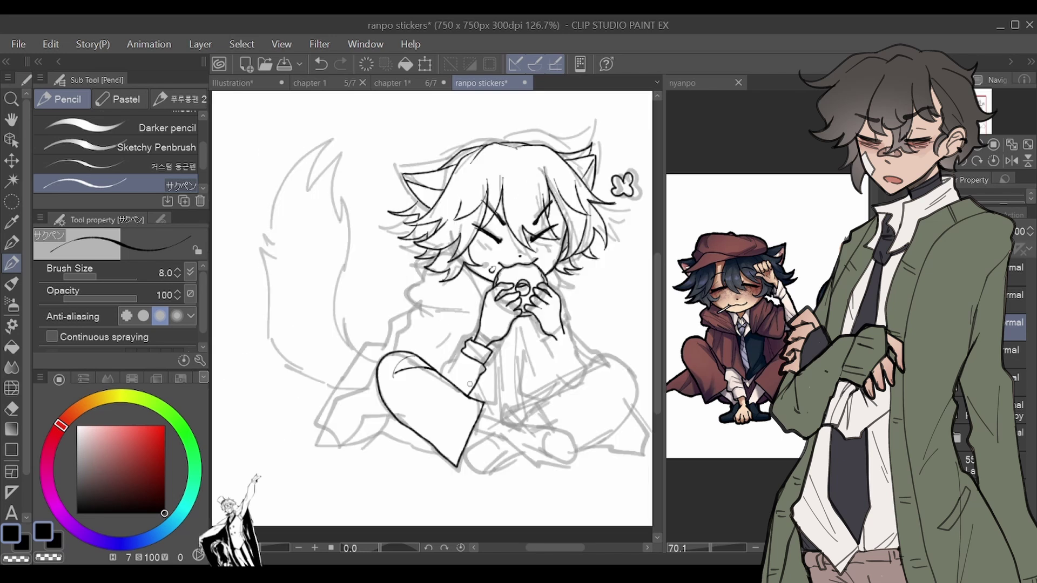
mouse_move(458, 351)
left_mouse_down()
mouse_move(440, 373)
mouse_move(460, 382)
left_mouse_up()
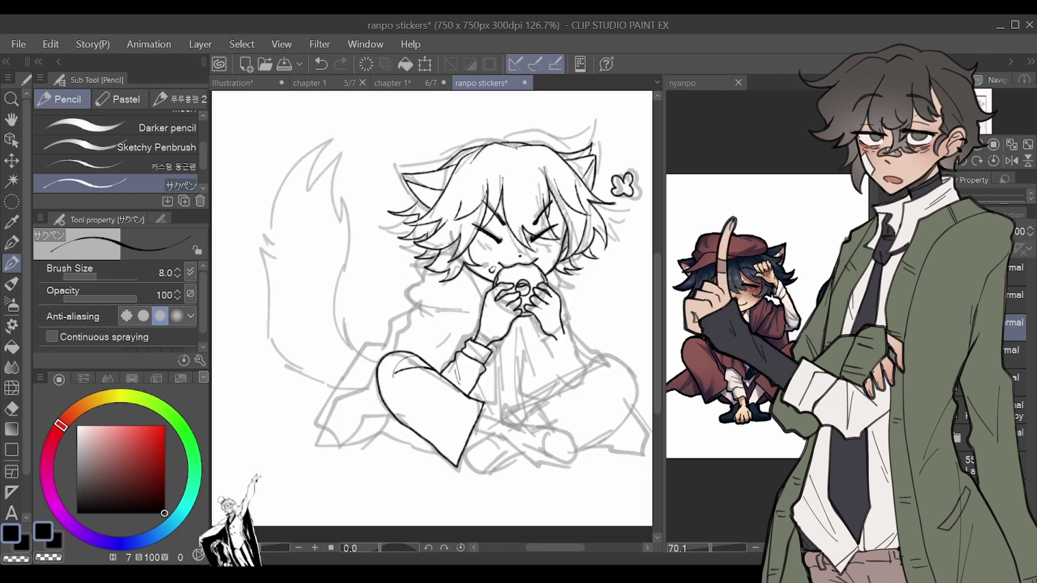
key("h")
key("h")
Step: Ink the hood around the neck, the left shoulder and the coat running down to its pointed hem behind the left knee
mouse_move(478, 277)
left_mouse_down()
mouse_move(477, 319)
mouse_move(417, 299)
mouse_move(432, 257)
left_mouse_up()
key("h")
key("h")
mouse_move(484, 298)
left_mouse_down()
mouse_move(451, 288)
mouse_move(435, 320)
mouse_move(430, 306)
mouse_move(419, 311)
mouse_move(391, 346)
mouse_move(377, 345)
mouse_move(318, 424)
mouse_move(388, 427)
left_mouse_up()
key("h")
key("h")
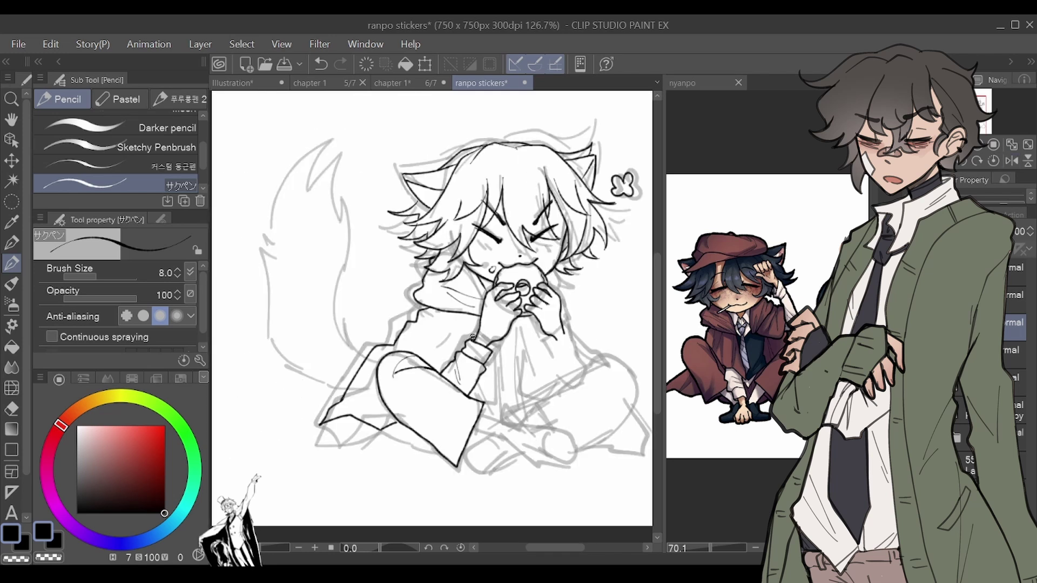
key("h")
key("h")
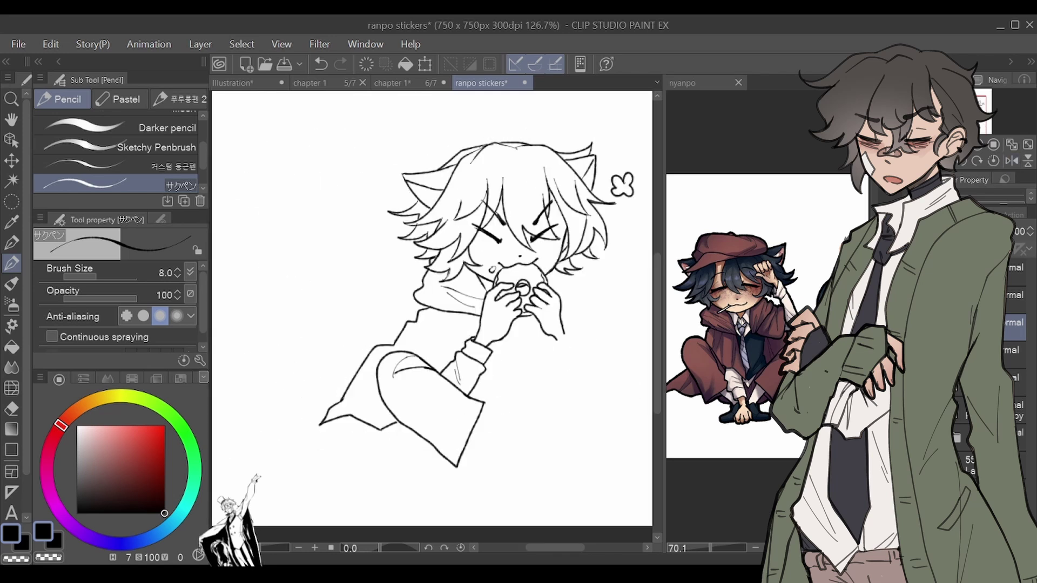
Step: Ink fold lines on the left upper sleeve and undo the extra stroke across the coat front
left_click_drag(435, 313, 450, 345)
mouse_move(454, 321)
left_mouse_down()
mouse_move(455, 346)
mouse_move(500, 415)
left_mouse_up()
key("h")
key("h")
key("ctrl+z")
key("h")
key("h")
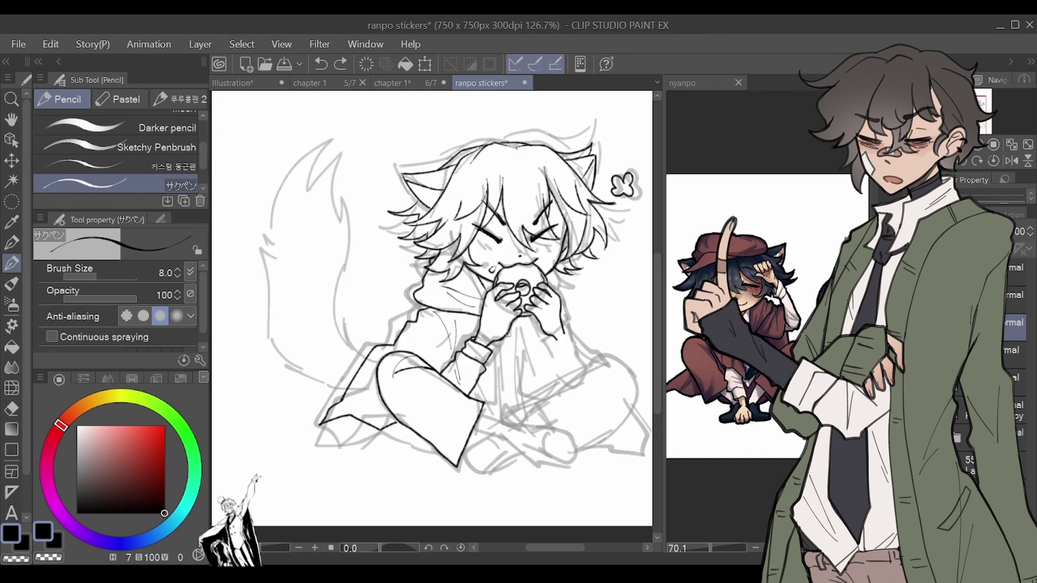
Step: Redo the small line between the fingers around the donut
left_click_drag(486, 302, 432, 296)
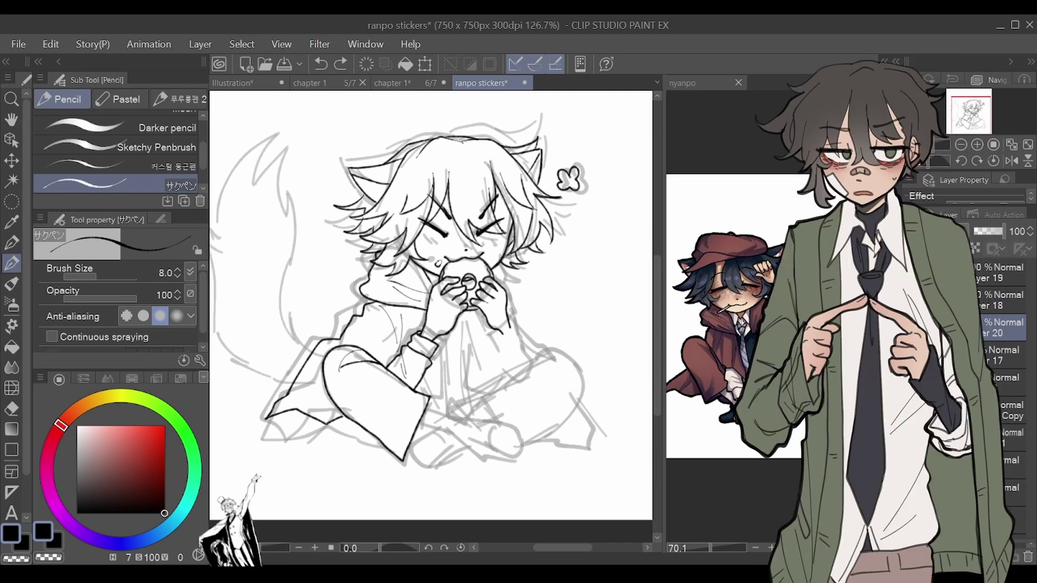
mouse_move(498, 265)
left_mouse_down()
mouse_move(502, 282)
mouse_move(467, 290)
left_mouse_up()
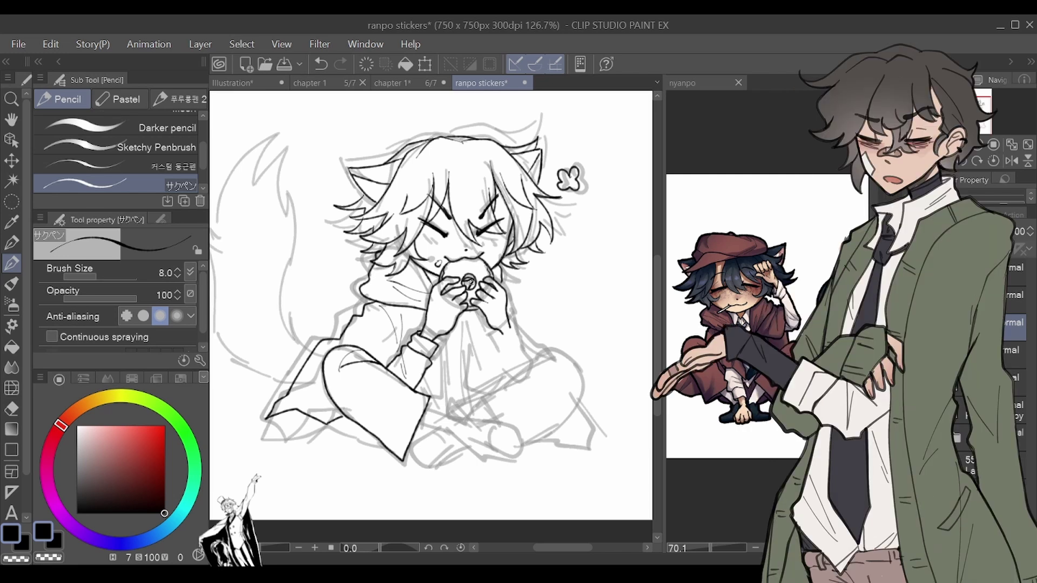
key("ctrl+z")
left_click_drag(430, 277, 432, 279)
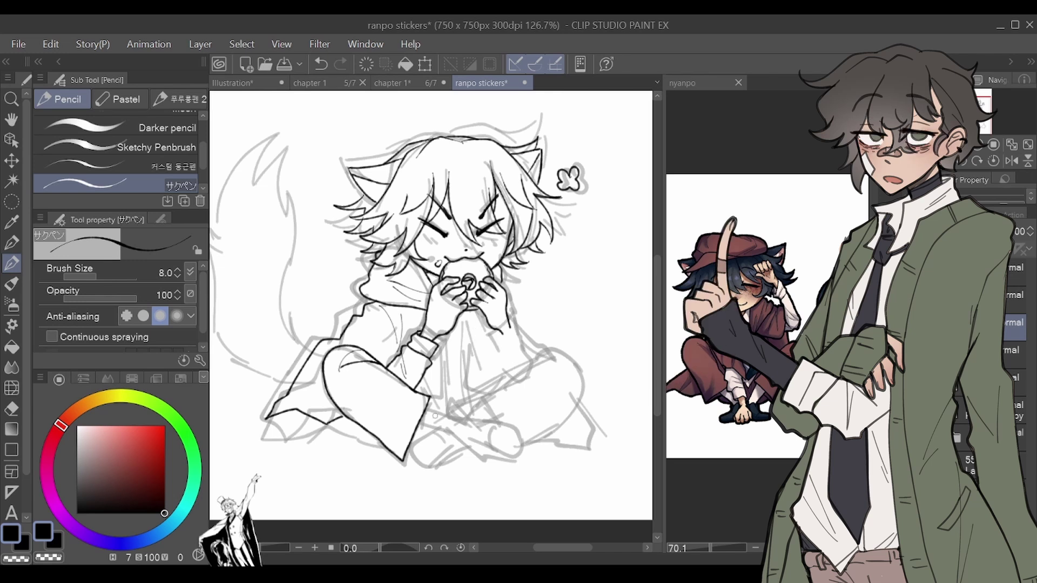
Step: Ink the upper crossed foot with its rounded toe, undoing the stray strokes
mouse_move(427, 408)
left_mouse_down()
mouse_move(457, 420)
mouse_move(446, 416)
mouse_move(444, 430)
left_mouse_up()
key("ctrl+z")
mouse_move(445, 430)
left_mouse_down()
mouse_move(451, 416)
mouse_move(503, 426)
left_mouse_up()
mouse_move(503, 427)
left_mouse_down()
mouse_move(508, 455)
mouse_move(485, 453)
mouse_move(503, 426)
mouse_move(499, 454)
mouse_move(458, 444)
mouse_move(502, 430)
mouse_move(490, 427)
mouse_move(484, 455)
left_mouse_up()
key("ctrl+z")
key("h")
key("h")
key("h")
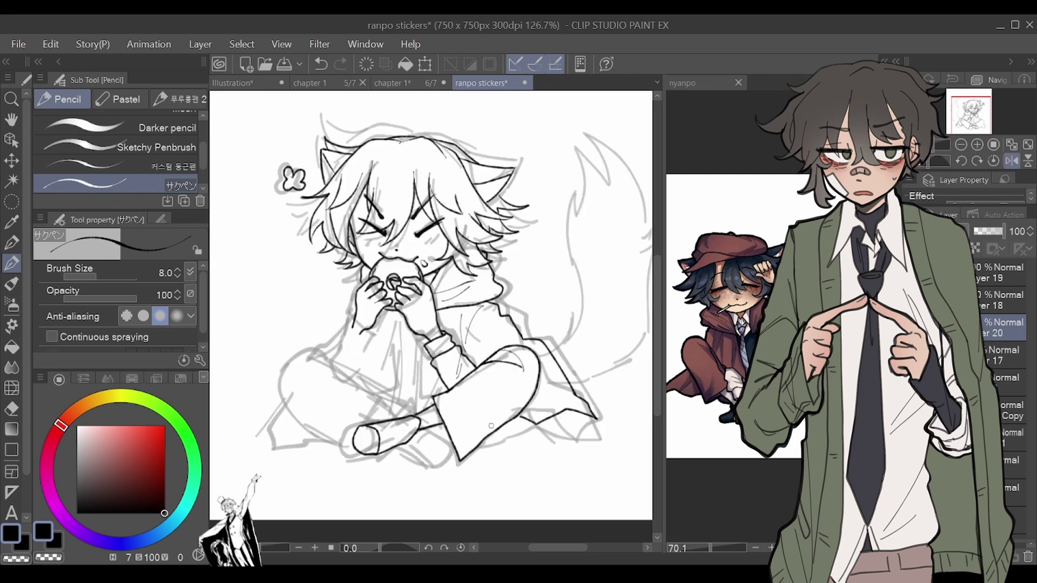
key("h")
Step: Ink the right bent leg with its knee, trouser hem and fold lines
mouse_move(479, 398)
left_mouse_down()
mouse_move(577, 367)
mouse_move(528, 451)
mouse_move(473, 404)
mouse_move(518, 453)
mouse_move(577, 365)
left_mouse_up()
key("h")
key("h")
key("ctrl+z")
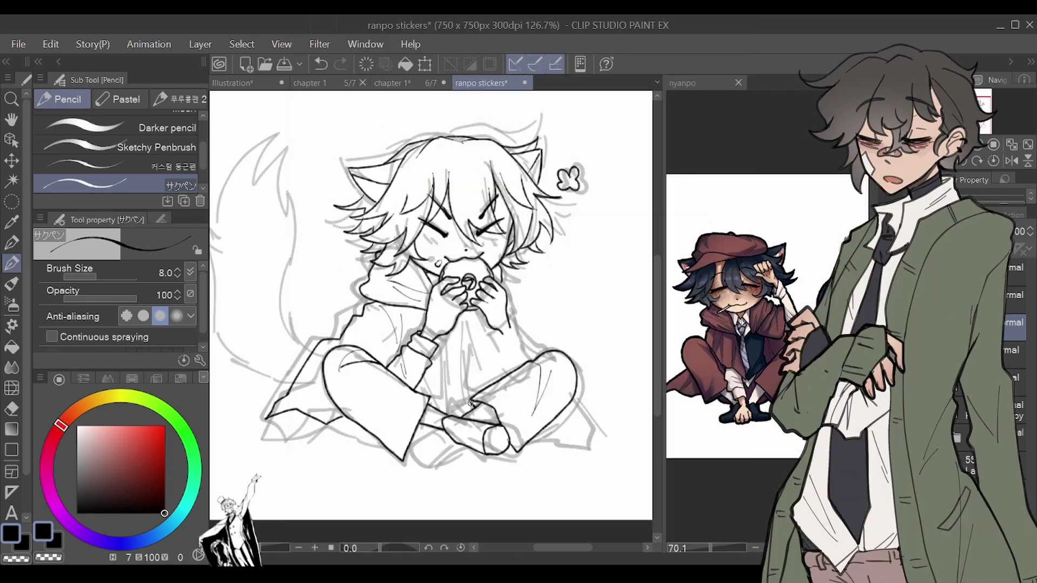
Step: Ink the second foot tucked beneath the crossed foot, beside the left trouser hem
left_click_drag(419, 444, 464, 448)
key("h")
key("h")
key("h")
key("h")
Step: Ink the right wrist's cuff and the short sleeve section down to the right knee
mouse_move(519, 334)
left_mouse_down()
mouse_move(496, 342)
mouse_move(514, 325)
mouse_move(519, 337)
mouse_move(505, 353)
mouse_move(498, 346)
mouse_move(502, 374)
mouse_move(523, 365)
left_mouse_up()
key("h")
key("h")
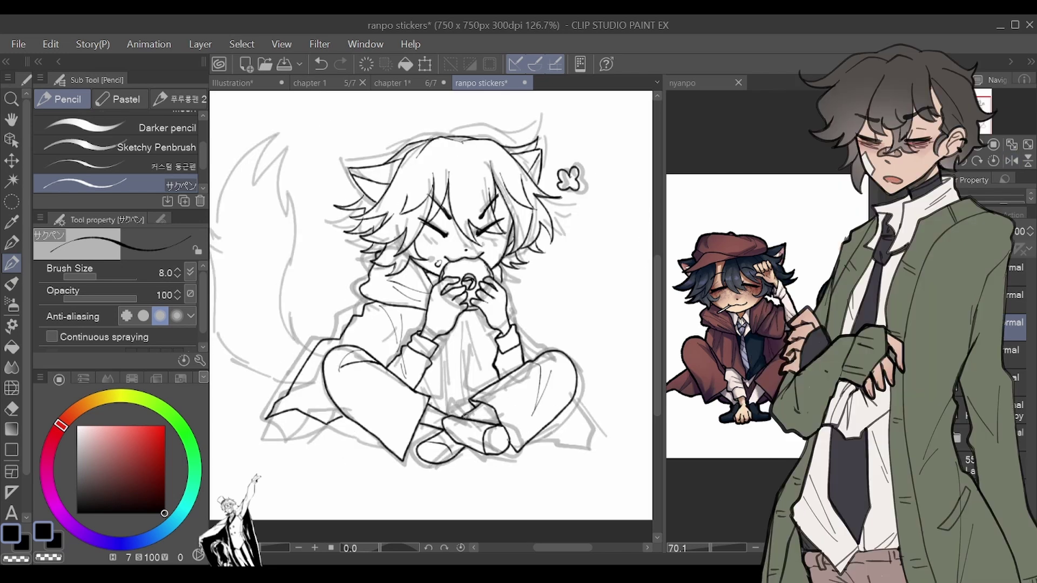
Step: Ink the ankle line on the upper foot where the legs cross
left_click_drag(465, 413, 489, 424)
key("h")
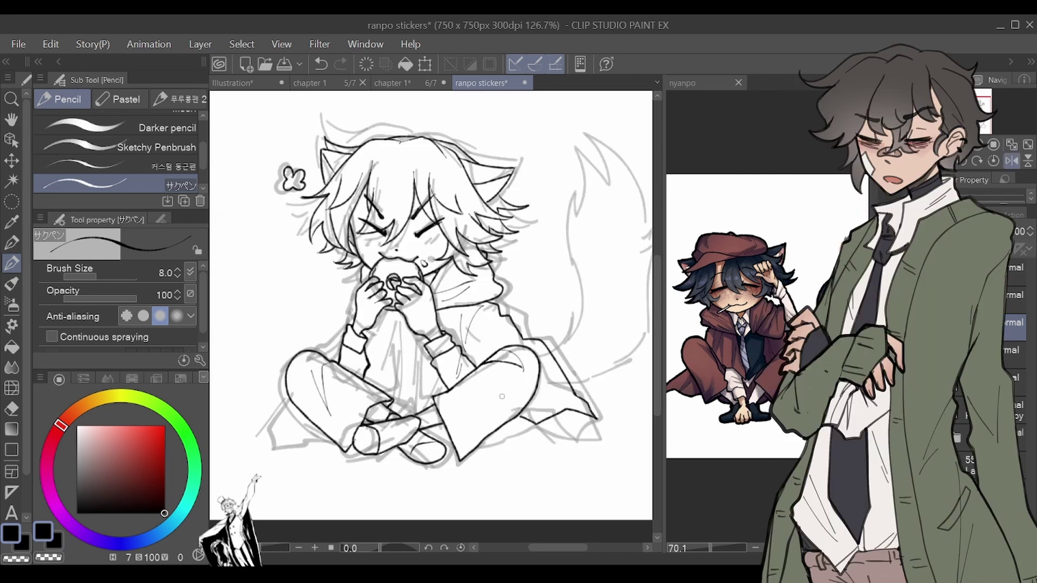
key("h")
Step: Ink the open front edges of the coat from the hands down to the lap
mouse_move(464, 315)
left_mouse_down()
mouse_move(473, 394)
mouse_move(493, 372)
left_mouse_up()
mouse_move(453, 339)
left_mouse_down()
mouse_move(446, 400)
mouse_move(427, 408)
mouse_move(432, 394)
left_mouse_up()
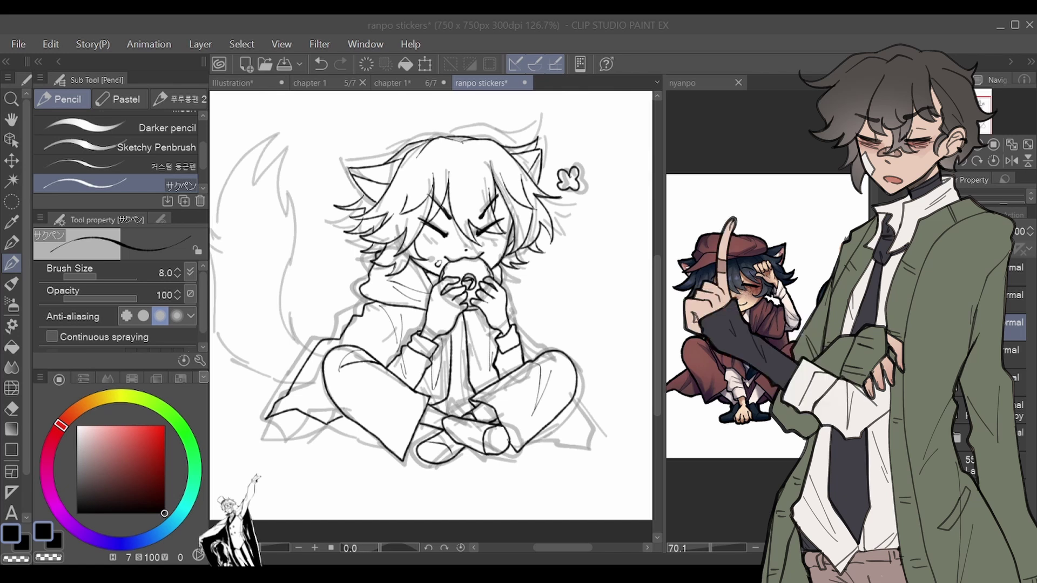
left_click(1011, 160)
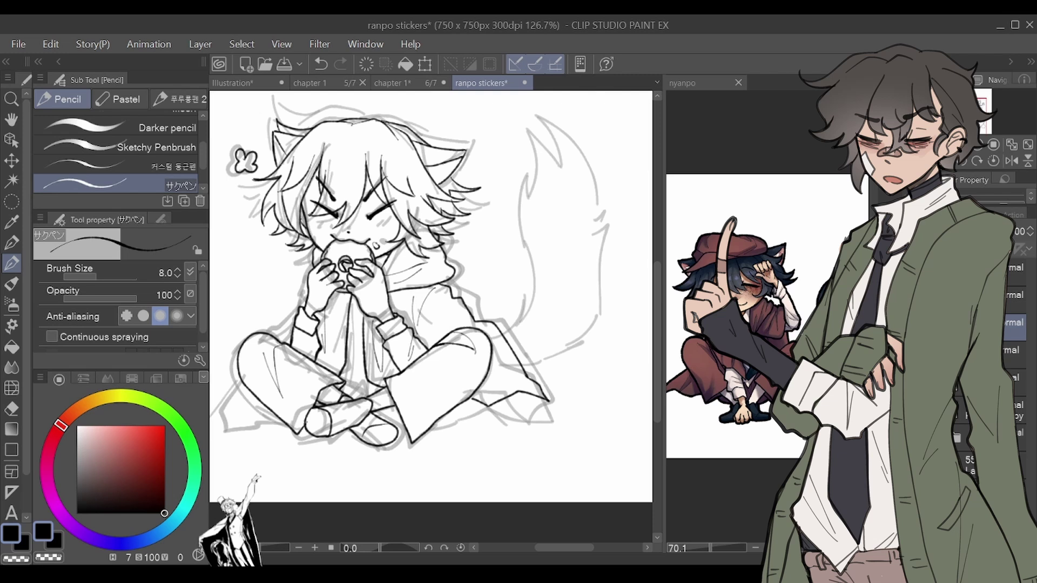
left_click(1011, 161)
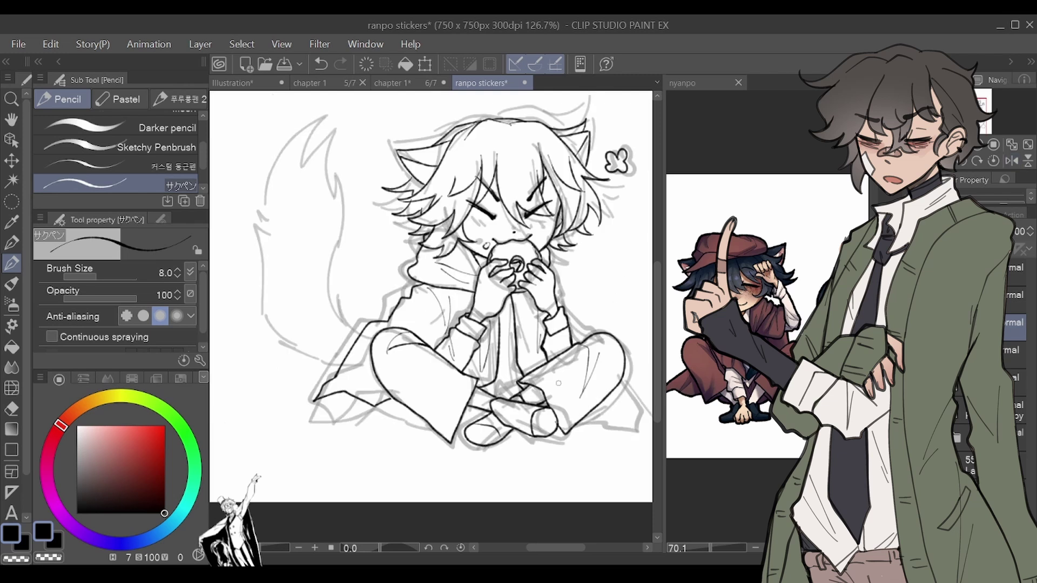
Step: Go over the left trouser hem and ink the long edges of the necktie hanging below the donut
left_click_drag(483, 379, 451, 438)
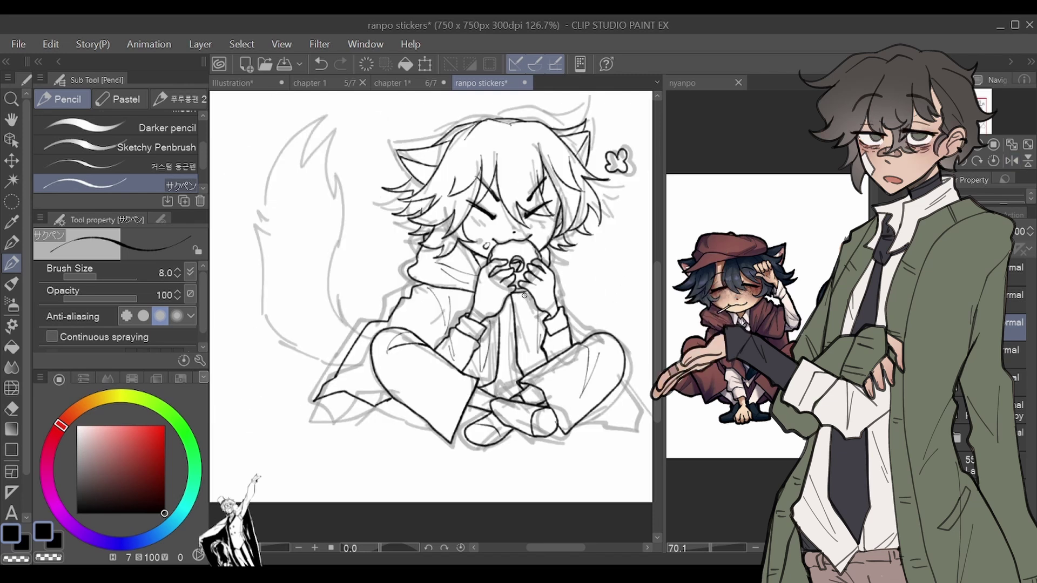
left_click_drag(525, 295, 532, 347)
left_click_drag(513, 301, 509, 380)
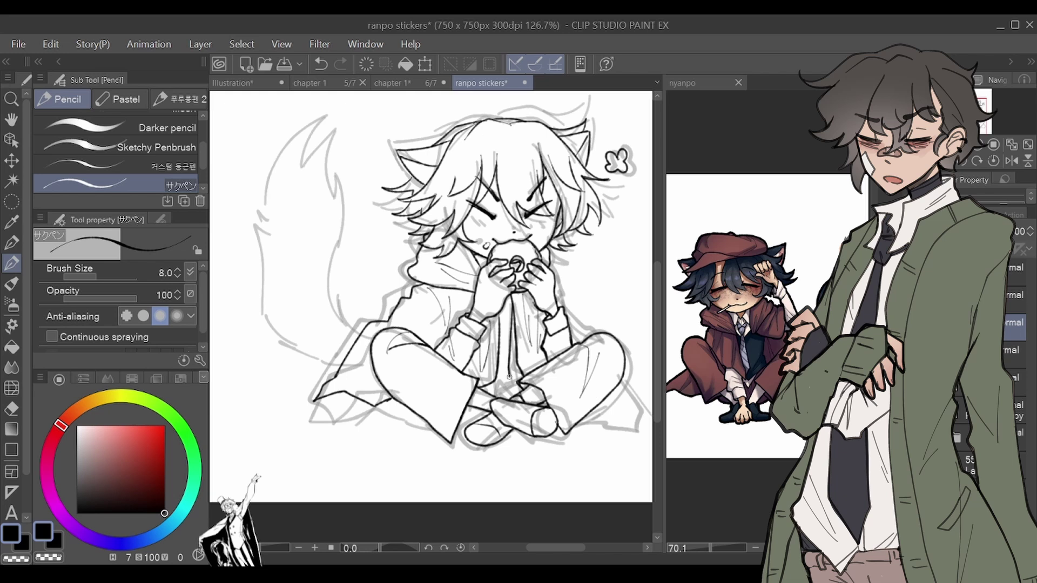
key("ctrl+z")
mouse_move(515, 319)
left_mouse_down()
mouse_move(505, 400)
mouse_move(495, 384)
left_mouse_up()
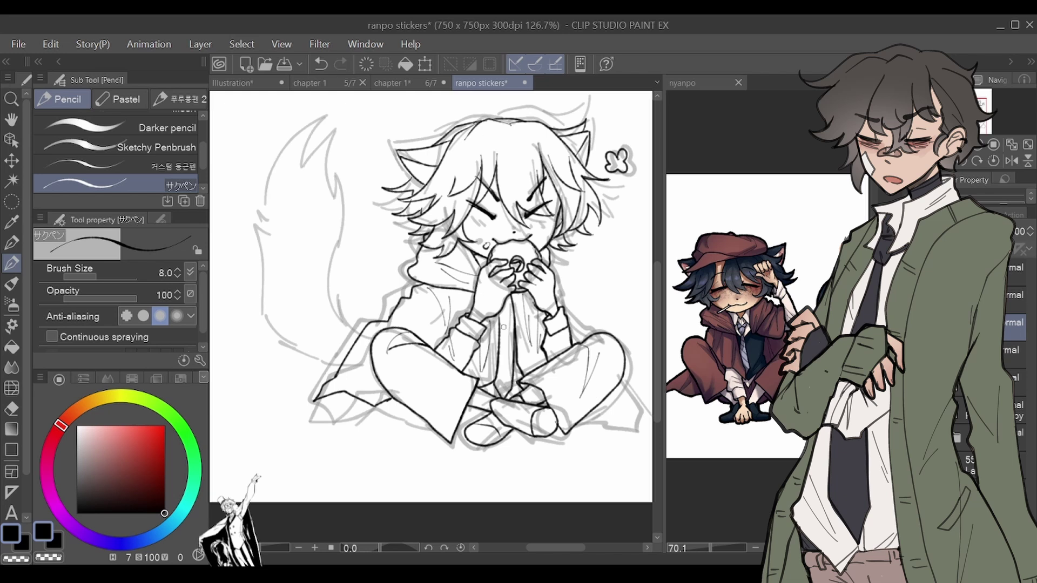
Step: Finish the necktie's lower end and the ankle detail above the feet, and hide the sketch layer
key("h")
key("h")
left_click_drag(461, 419, 476, 424)
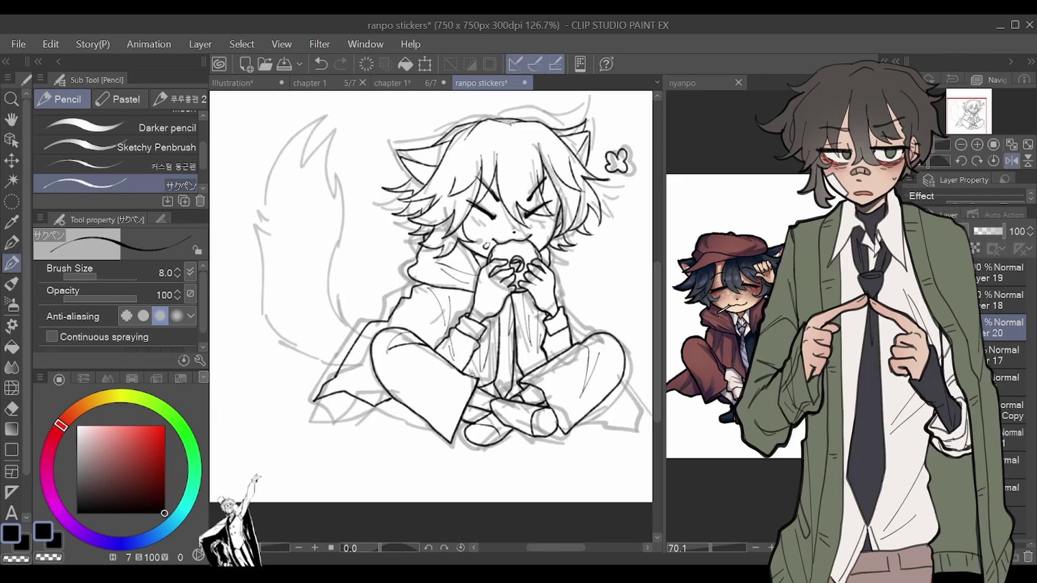
left_click_drag(521, 377, 493, 395)
left_click(918, 354)
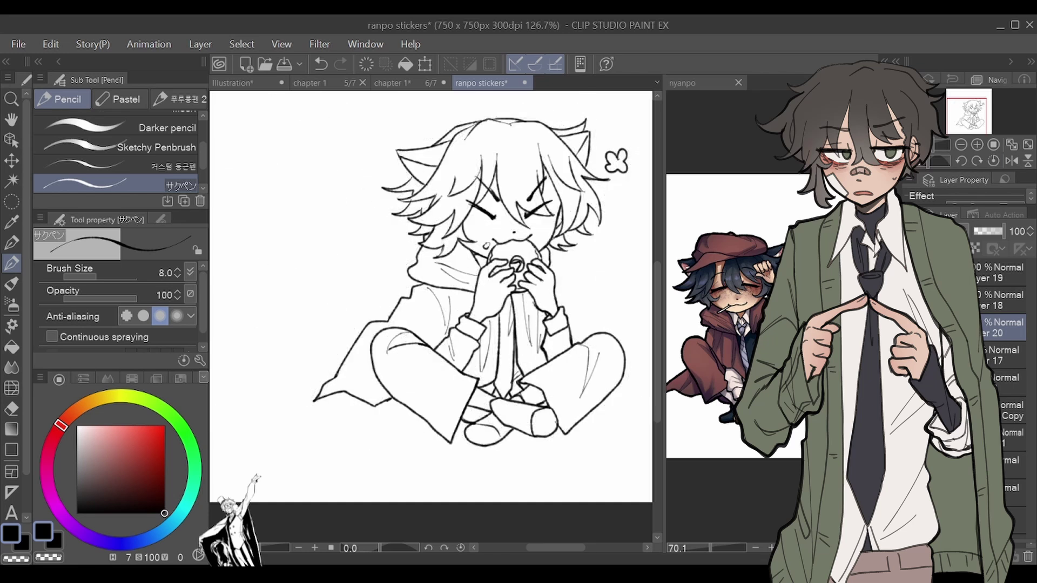
Step: Ink the coat's outer line beside the right sleeve down to the knee, undoing the unwanted strokes
key("h")
key("h")
mouse_move(505, 304)
left_mouse_down()
mouse_move(575, 317)
mouse_move(562, 310)
mouse_move(584, 340)
mouse_move(567, 346)
left_mouse_up()
key("ctrl+z")
key("ctrl+z")
key("h")
key("h")
Step: Ink the small pointed coat hem sticking out behind the right knee
mouse_move(611, 388)
left_mouse_down()
mouse_move(630, 403)
mouse_move(601, 411)
mouse_move(616, 388)
mouse_move(626, 404)
mouse_move(593, 410)
left_mouse_up()
key("h")
key("h")
key("ctrl+z")
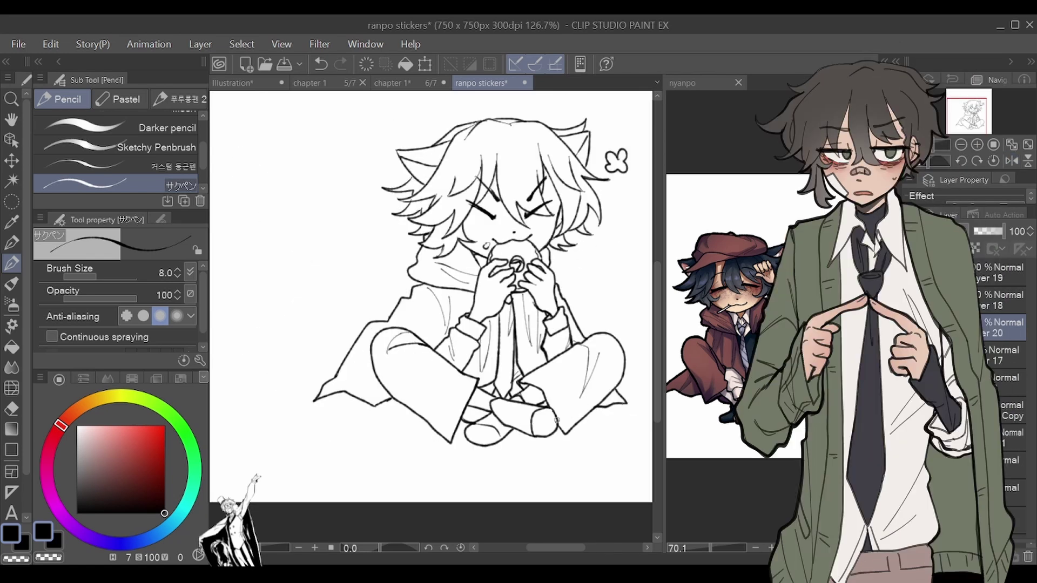
Step: Check the whole figure in mirrored view and ink a fold line on the coat behind the left knee
key("h")
key("h")
key("ctrl+minus")
key("h")
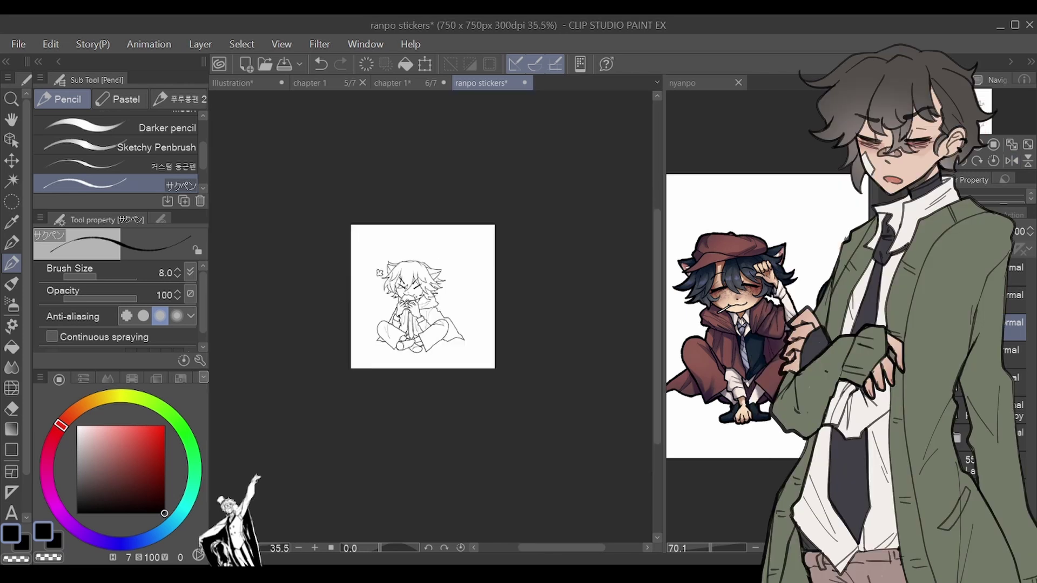
key("h")
key("ctrl+plus")
left_click_drag(373, 355, 384, 383)
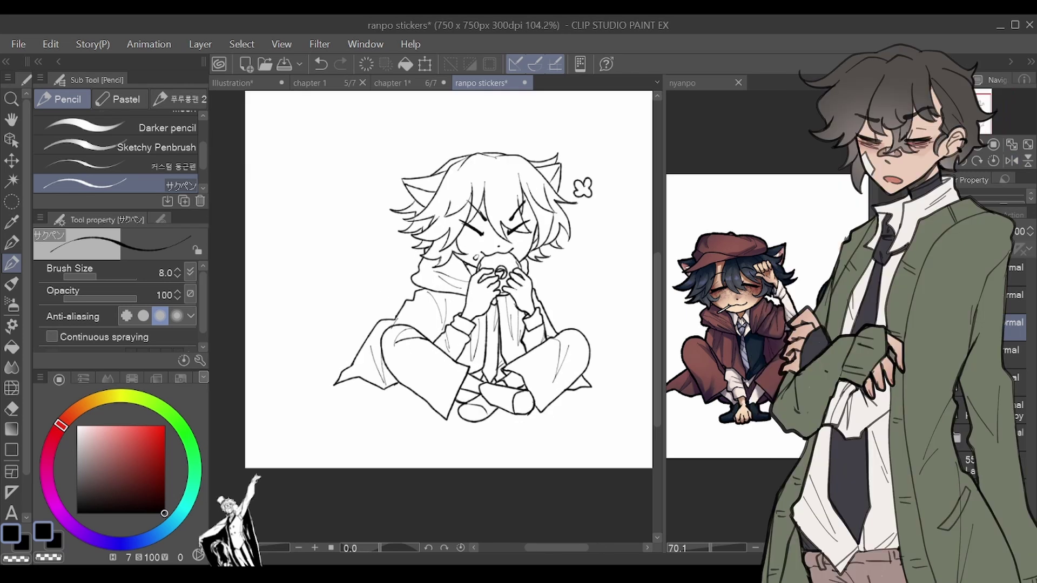
Step: Ink the large fluffy tail with its split tip over the sketch and check it with the sketch hidden
mouse_move(366, 325)
left_mouse_down()
mouse_move(347, 295)
mouse_move(360, 198)
left_mouse_up()
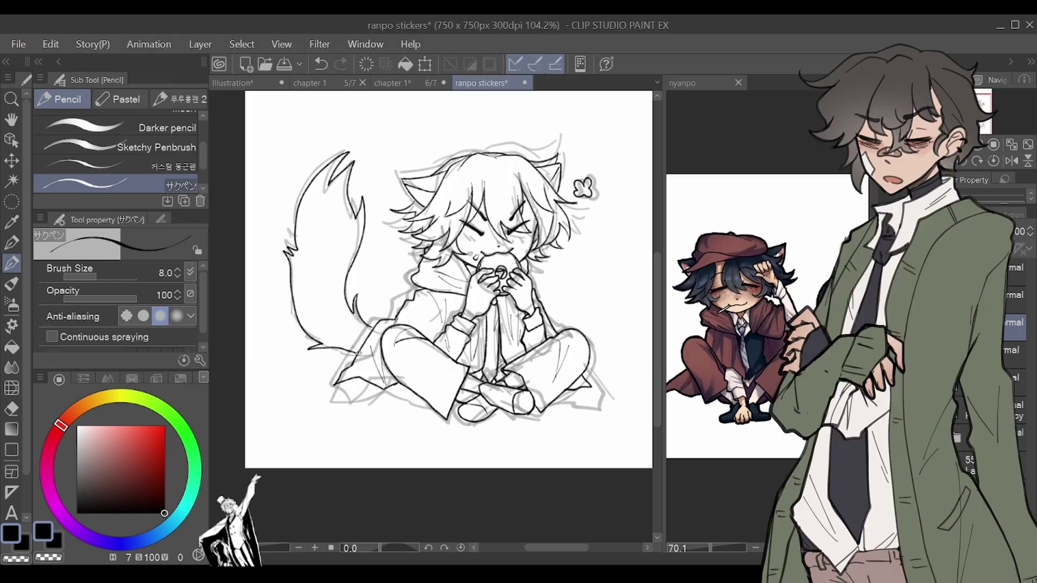
left_click(1011, 160)
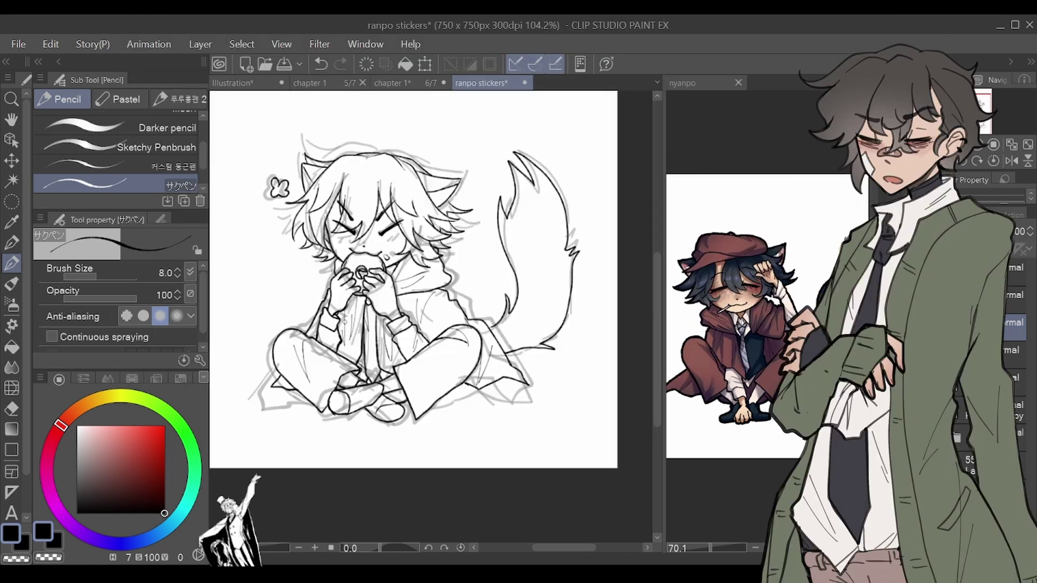
left_click(1011, 161)
left_click(910, 354)
key("h")
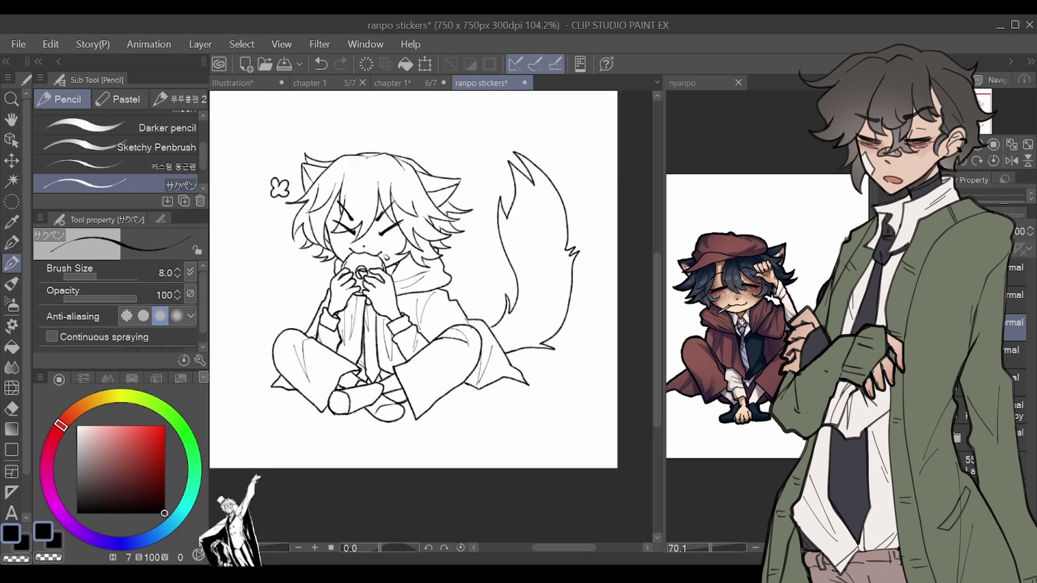
key("h")
key("ctrl+z")
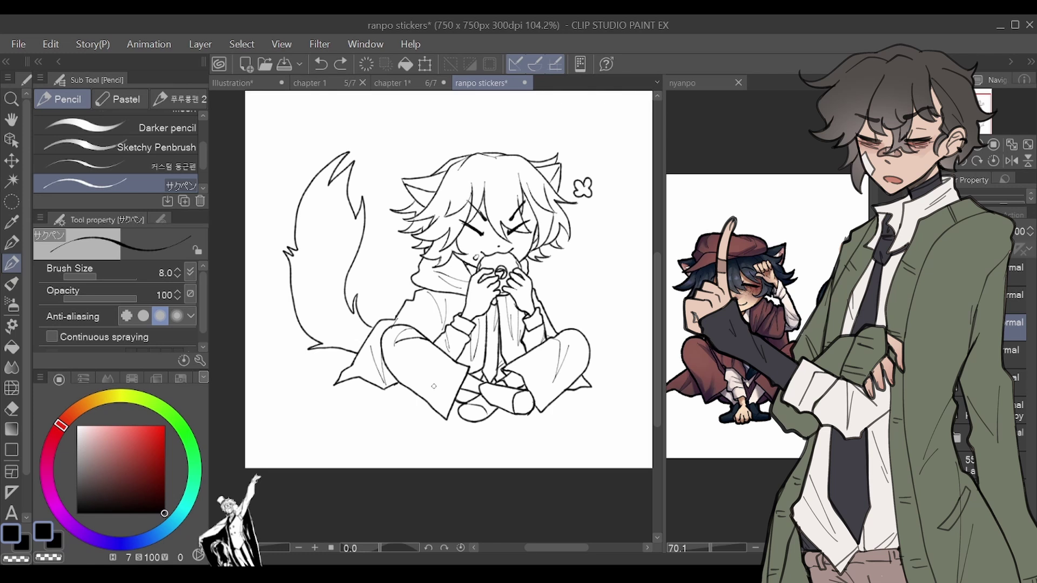
Step: Erase the coat behind the left knee and redraw it with a lower hem, joining the tail to it
key("e")
mouse_move(399, 318)
left_mouse_down()
mouse_move(350, 372)
mouse_move(383, 378)
mouse_move(373, 347)
mouse_move(314, 416)
left_mouse_up()
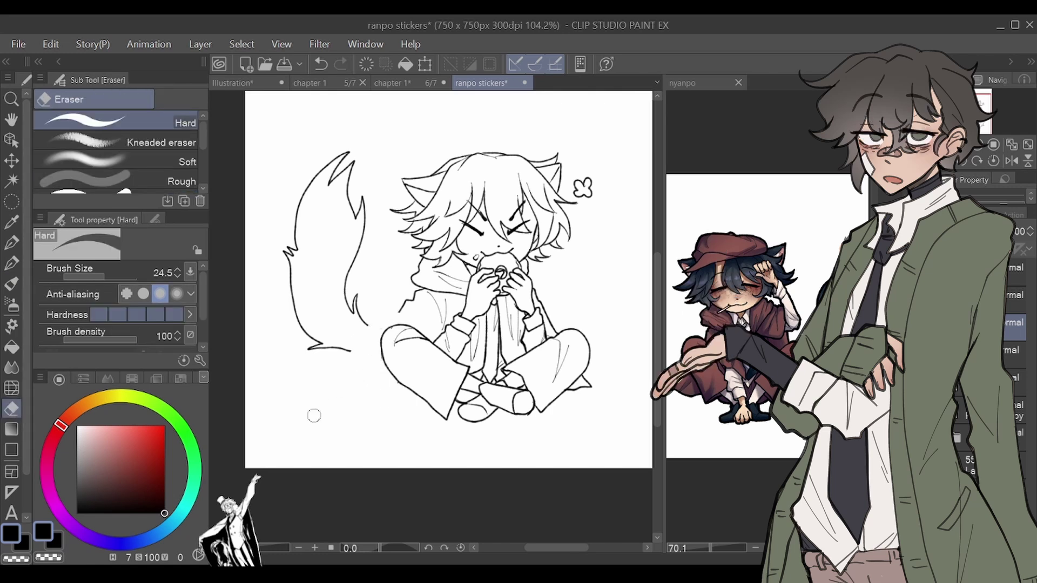
left_click(12, 263)
left_click_drag(405, 304, 397, 320)
mouse_move(381, 358)
left_mouse_down()
mouse_move(358, 394)
mouse_move(377, 409)
mouse_move(427, 399)
left_mouse_up()
key("h")
key("h")
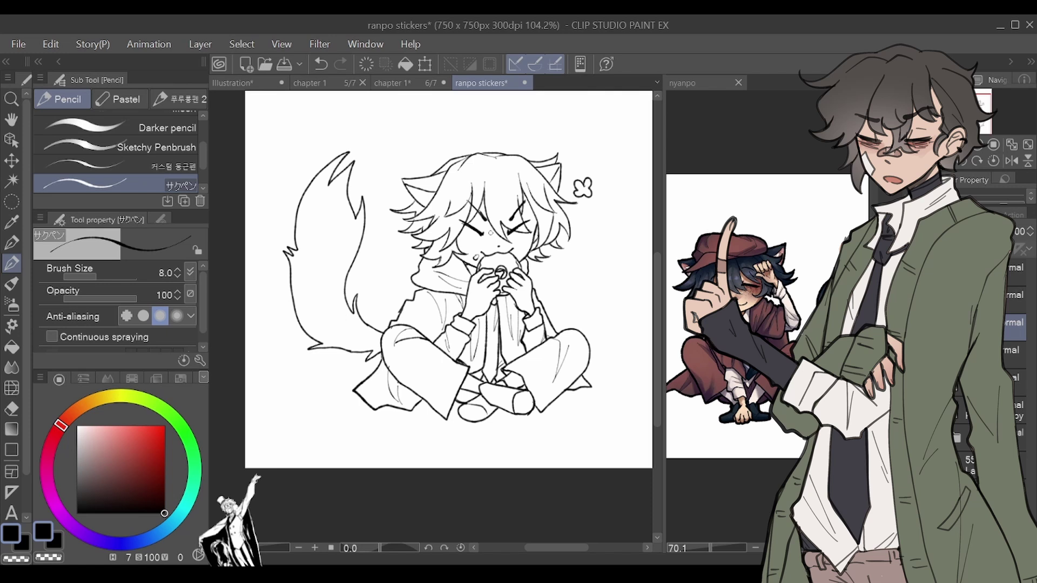
scroll(537, 284, "down", 5)
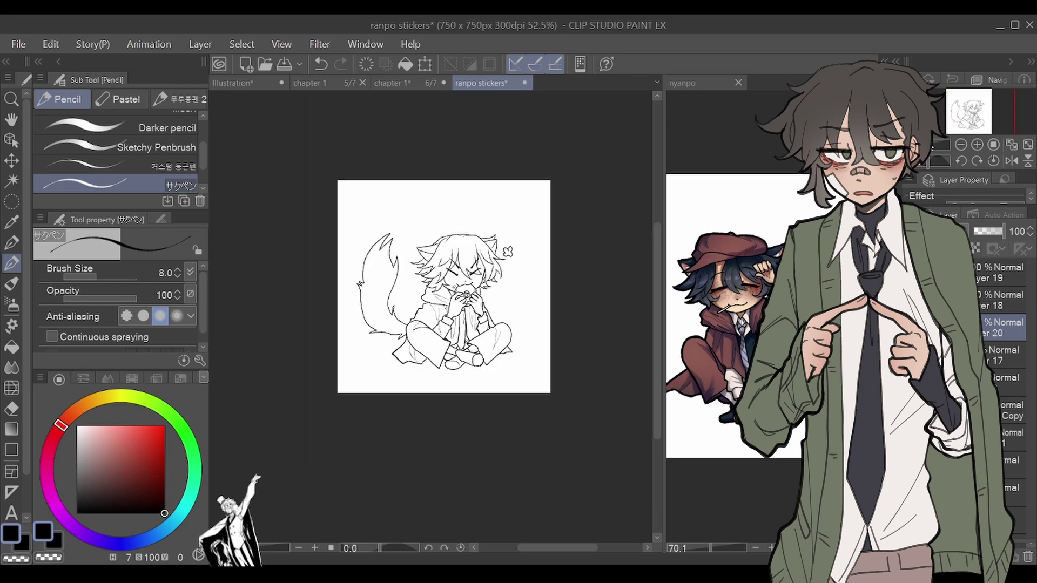
scroll(510, 260, "up", 6)
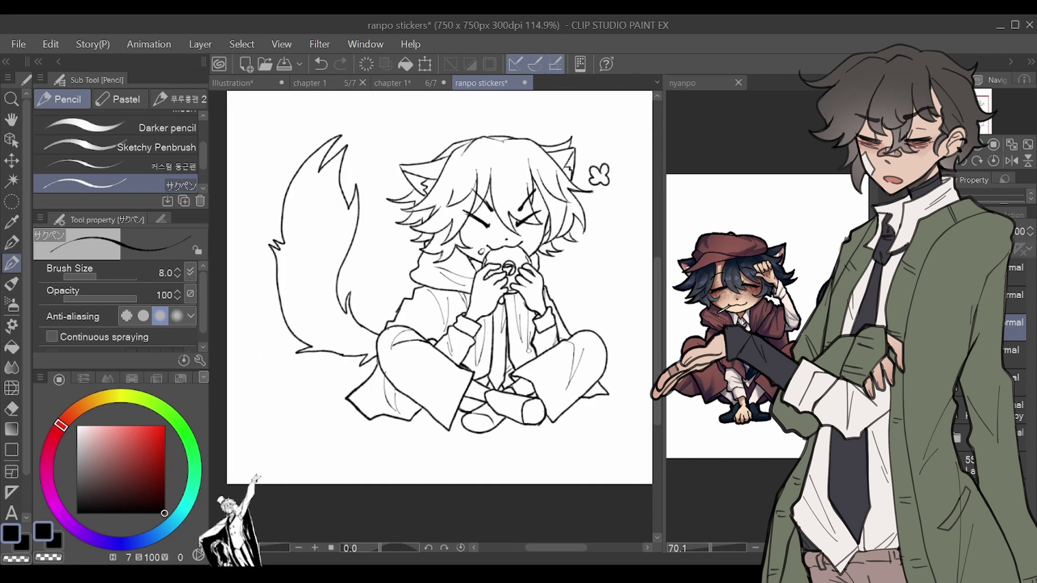
scroll(439, 287, "down", 4)
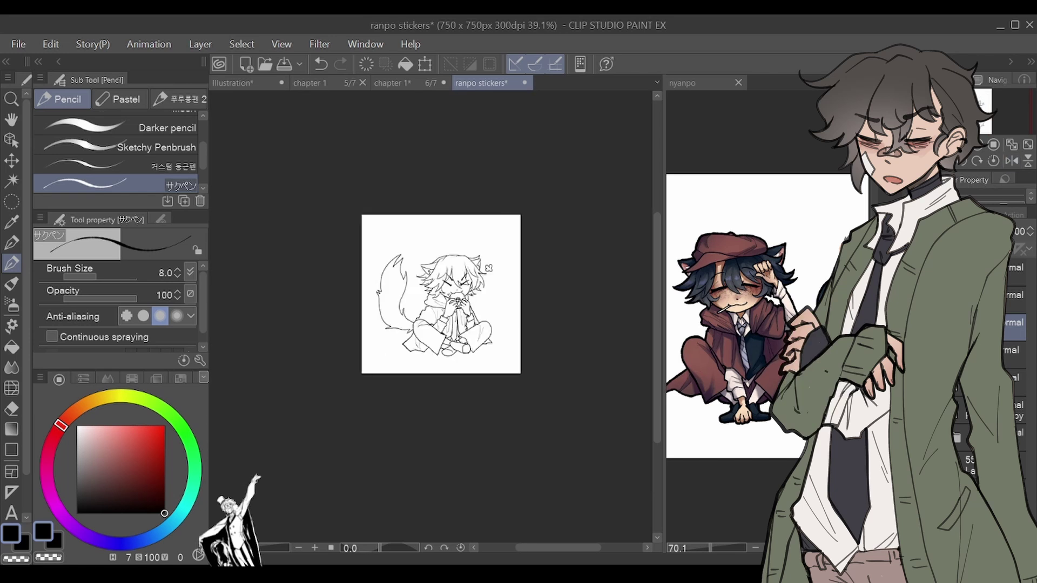
scroll(439, 288, "up", 4)
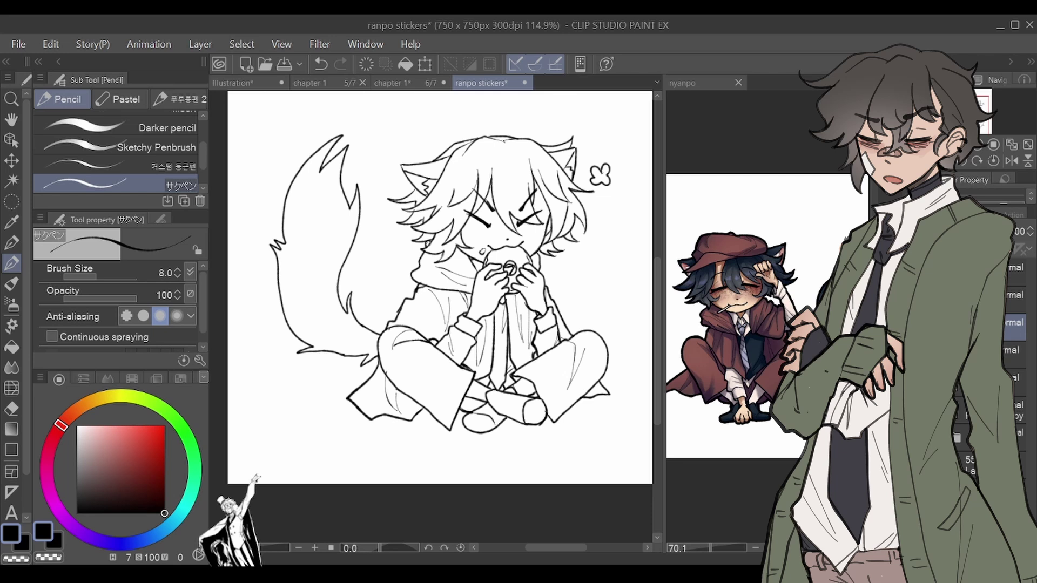
key("e")
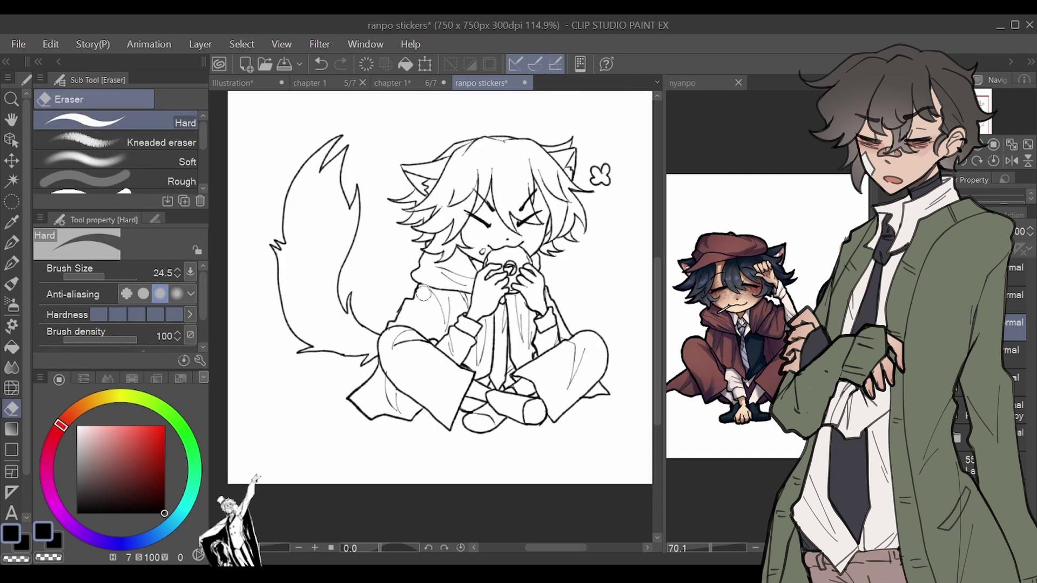
key("p")
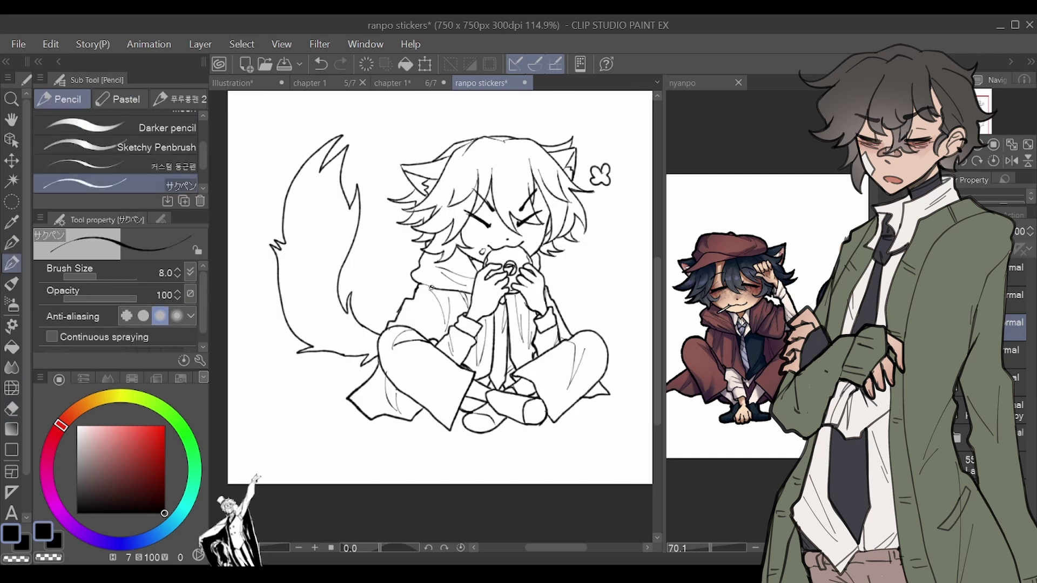
Step: Select the area outside the figure with Auto select referring to all layers, check the outline all around for gaps and invert the selection
key("w")
left_click(350, 110)
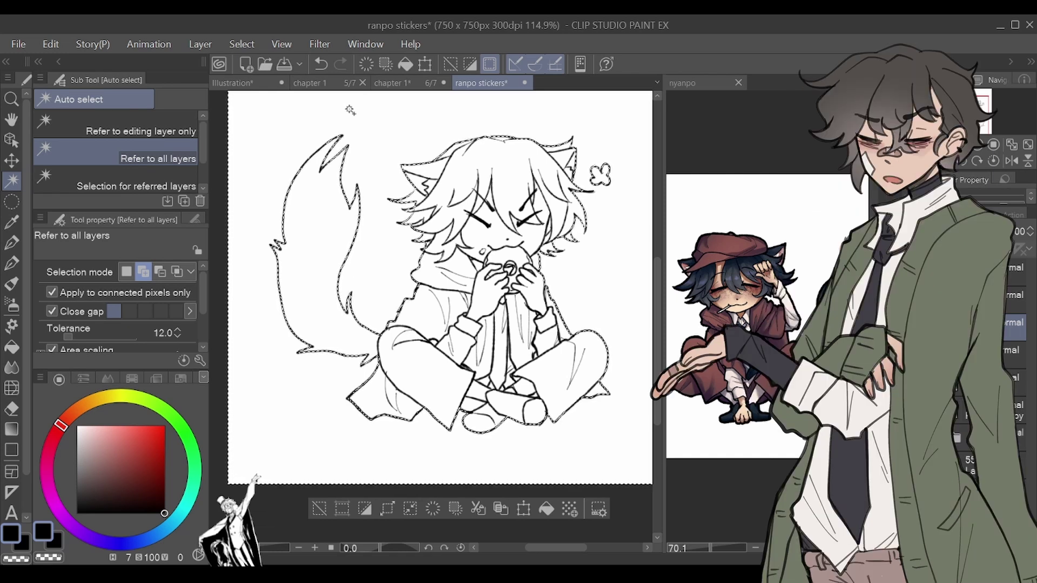
left_click(1011, 160)
left_click(1011, 160)
mouse_move(926, 144)
left_mouse_down()
mouse_move(890, 144)
mouse_move(937, 144)
left_mouse_up()
key("ctrl+plus")
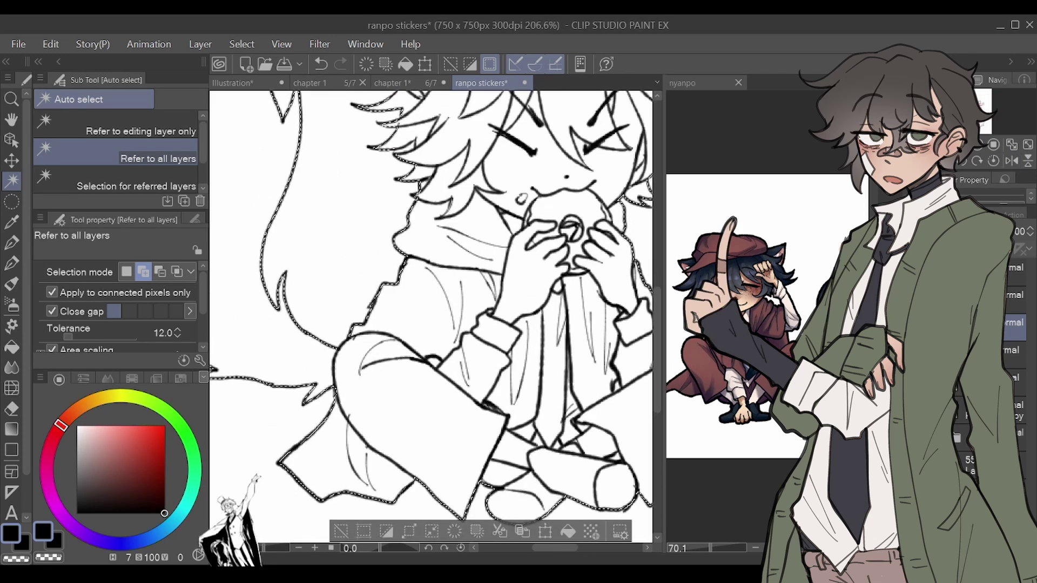
left_click_drag(236, 253, 381, 398)
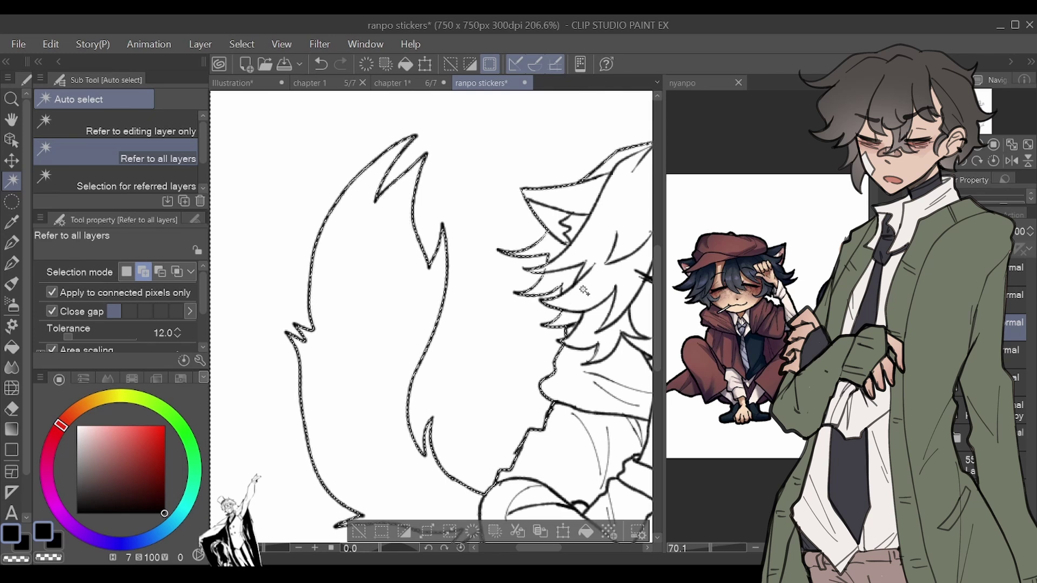
left_click_drag(578, 308, 285, 316)
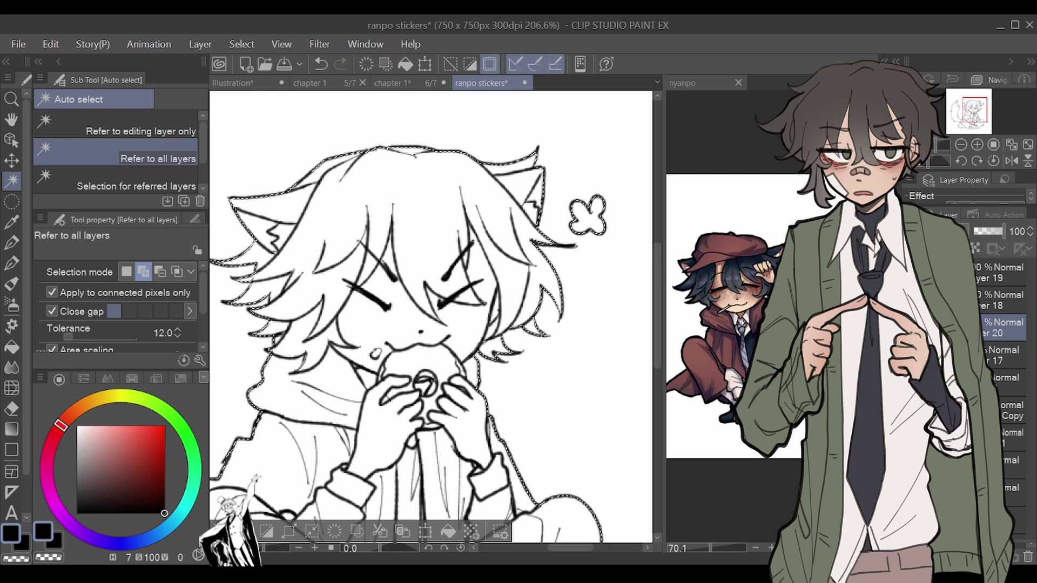
left_click(934, 149)
left_click_drag(934, 150, 927, 149)
left_click_drag(967, 102, 962, 105)
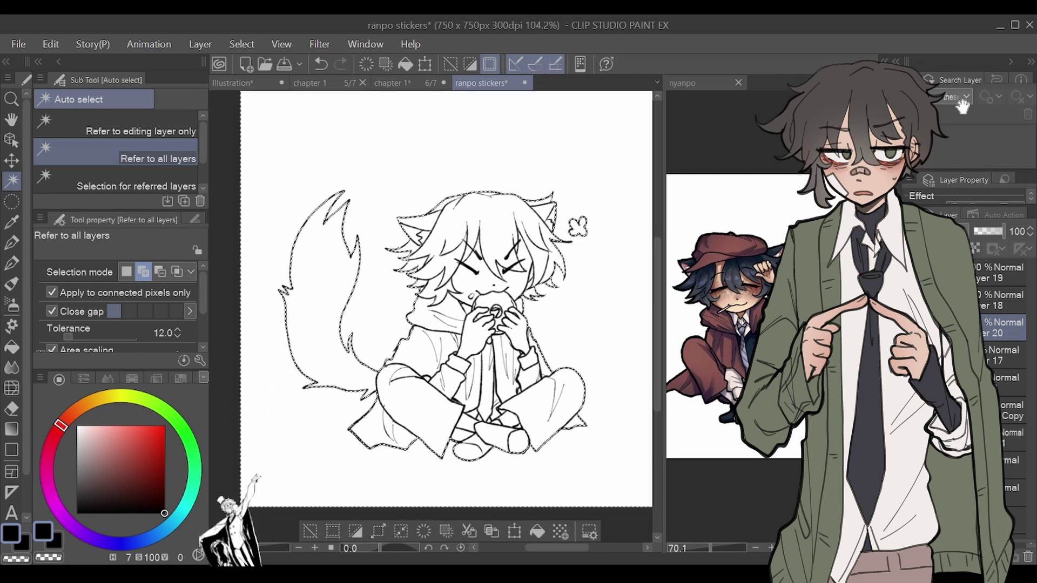
left_click(363, 535)
Step: On a new layer below the line art, fill the selected figure with the skin tone sampled from the finished standing character
left_click(998, 355)
key("ctrl+shift+n")
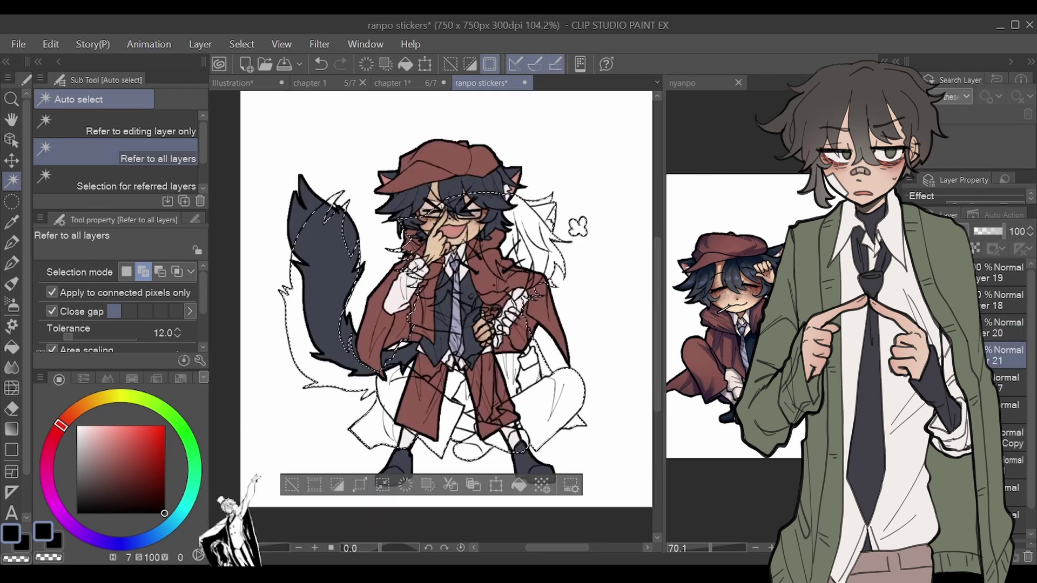
key("i")
left_click(405, 259)
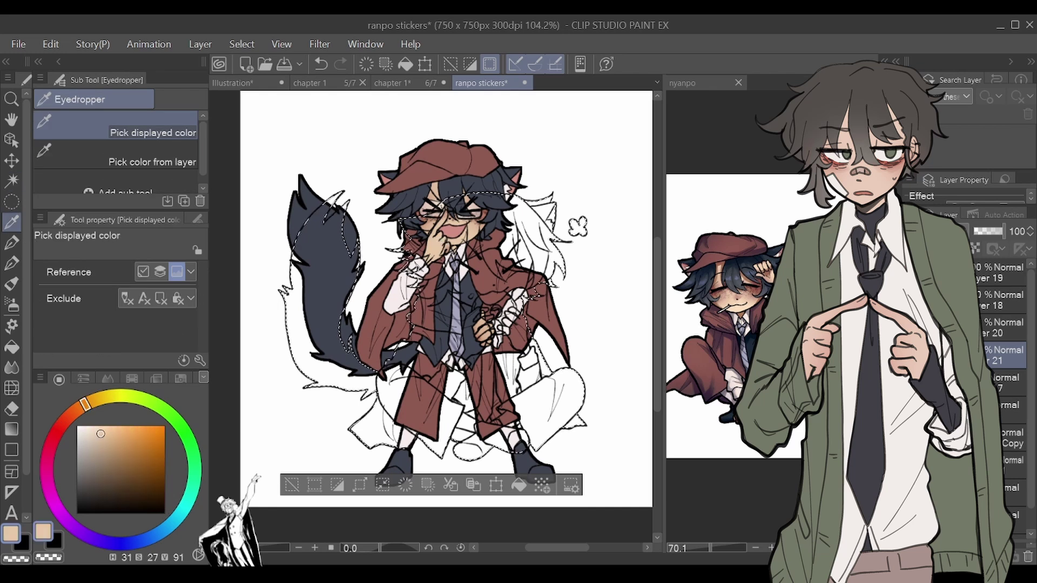
left_click(11, 243)
left_click(405, 259)
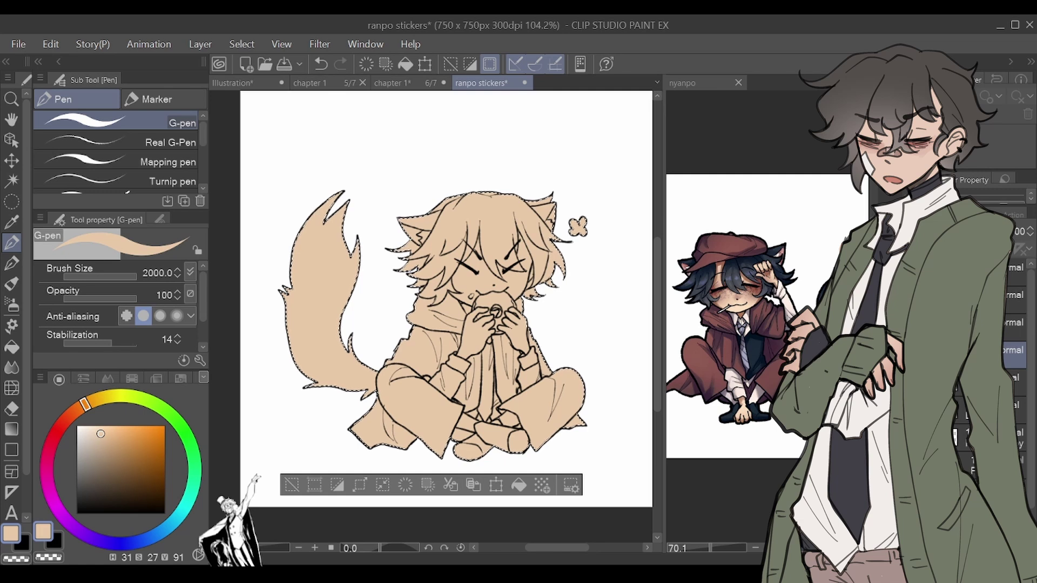
Step: Expand the selection and fill it with black on a new layer beneath the skin-tone base to thicken the outer outline
left_click(360, 484)
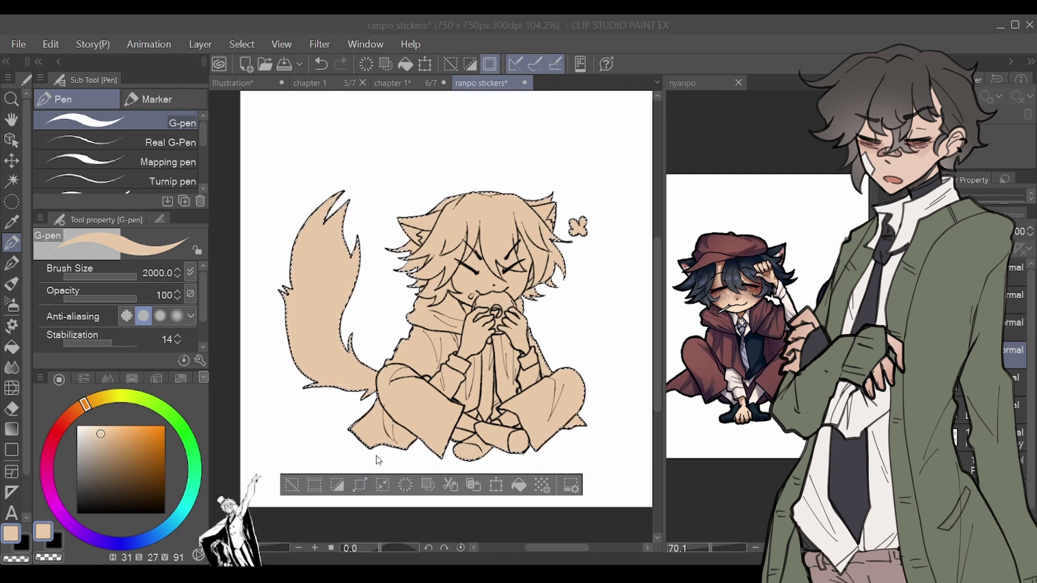
key("Return")
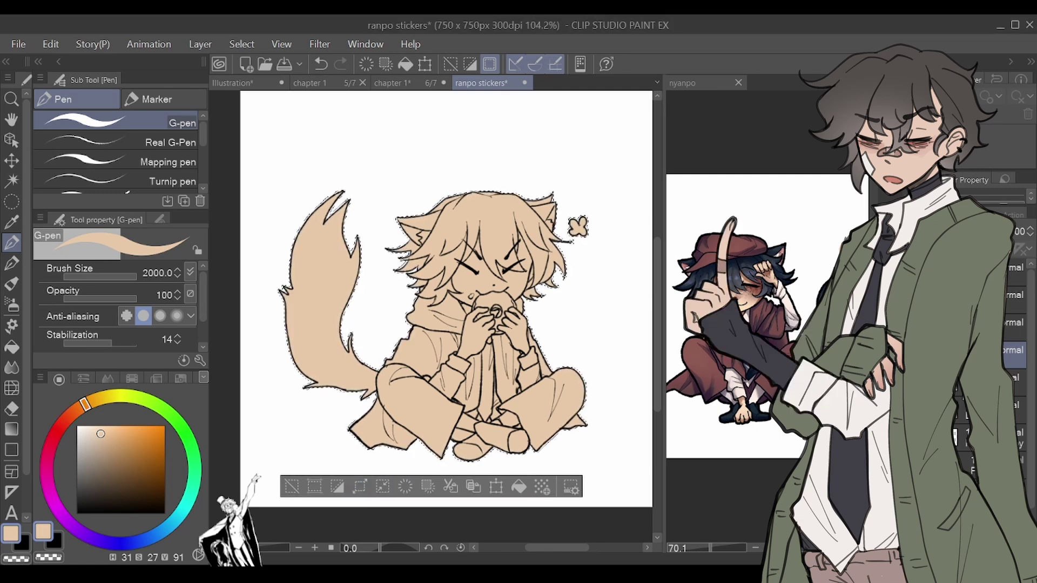
left_click(1014, 378)
key("ctrl+shift+n")
left_click(77, 513)
left_click(572, 242)
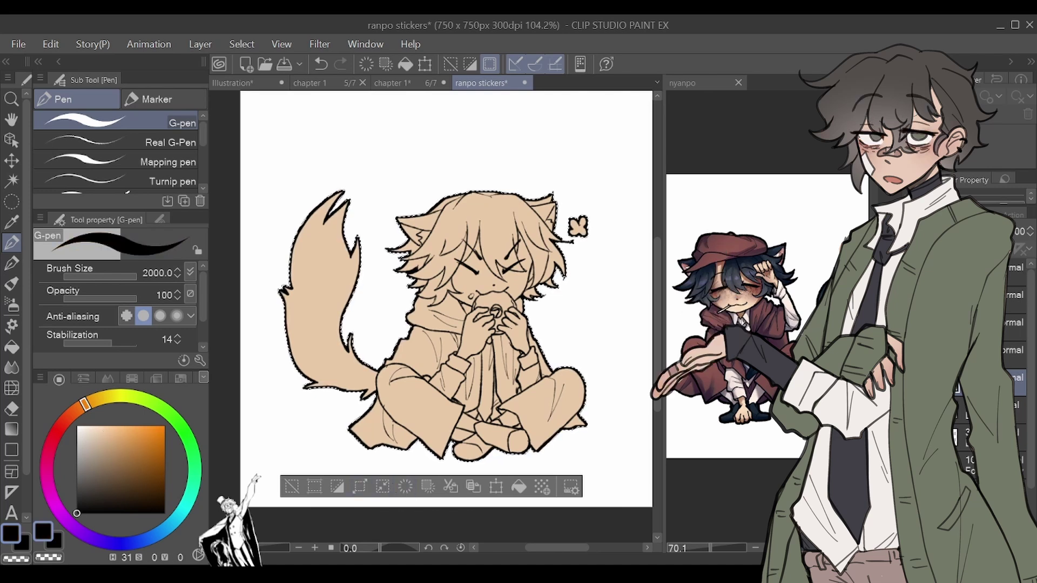
Step: On a new layer above the skin-tone base, fill the hood, coat and trouser leg nearest the tail with maroon sampled from the finished character's cap
left_click(1014, 351)
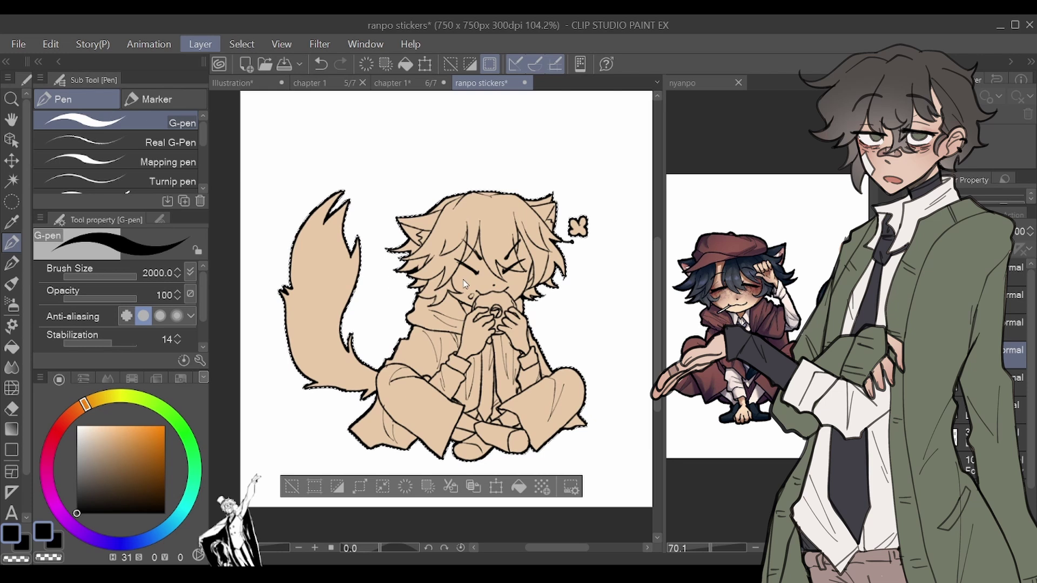
scroll(542, 307, "up", 3)
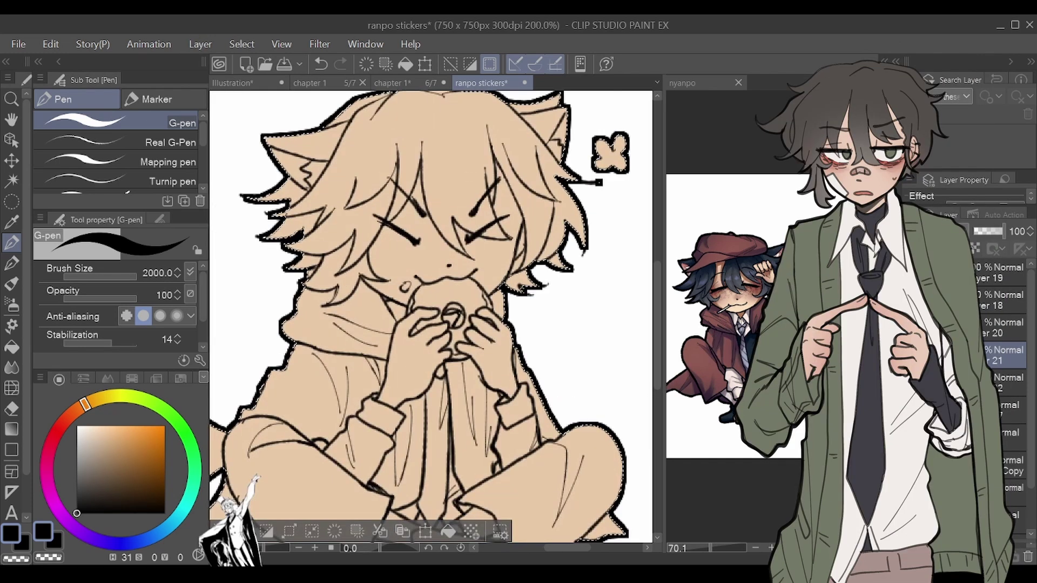
scroll(352, 321, "down", 2)
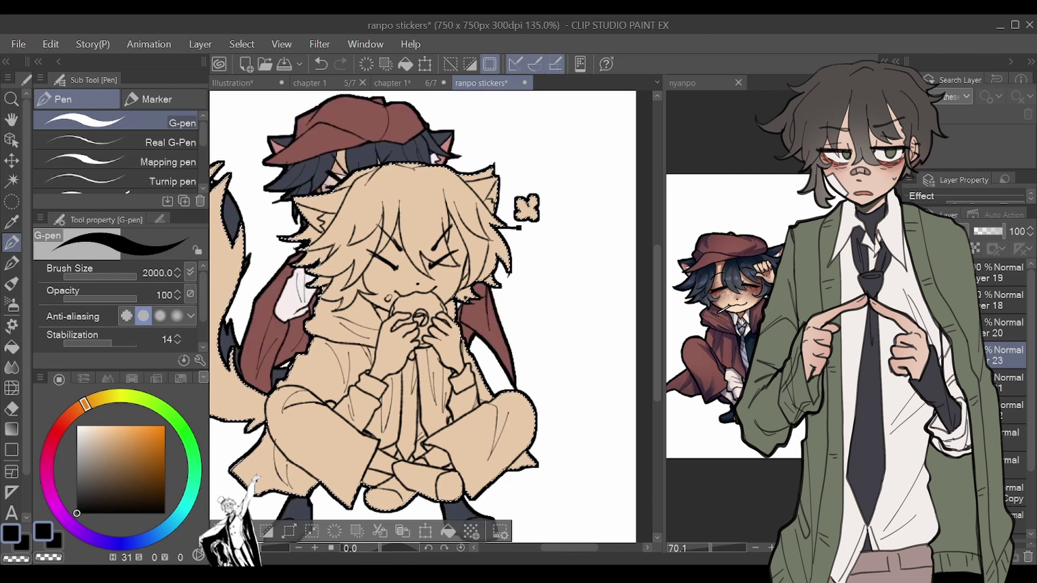
left_click(390, 112, "alt")
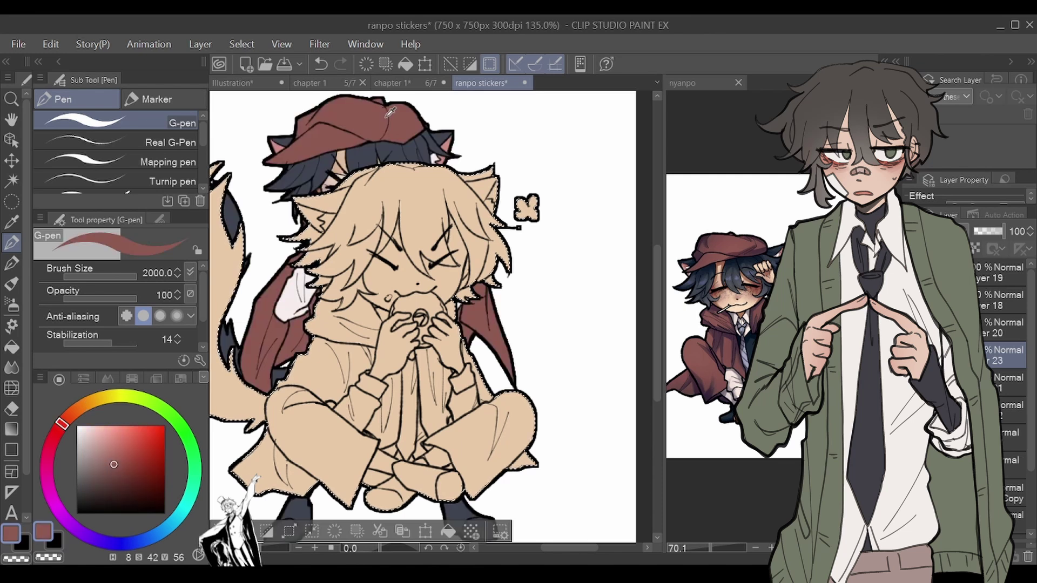
left_click(12, 347)
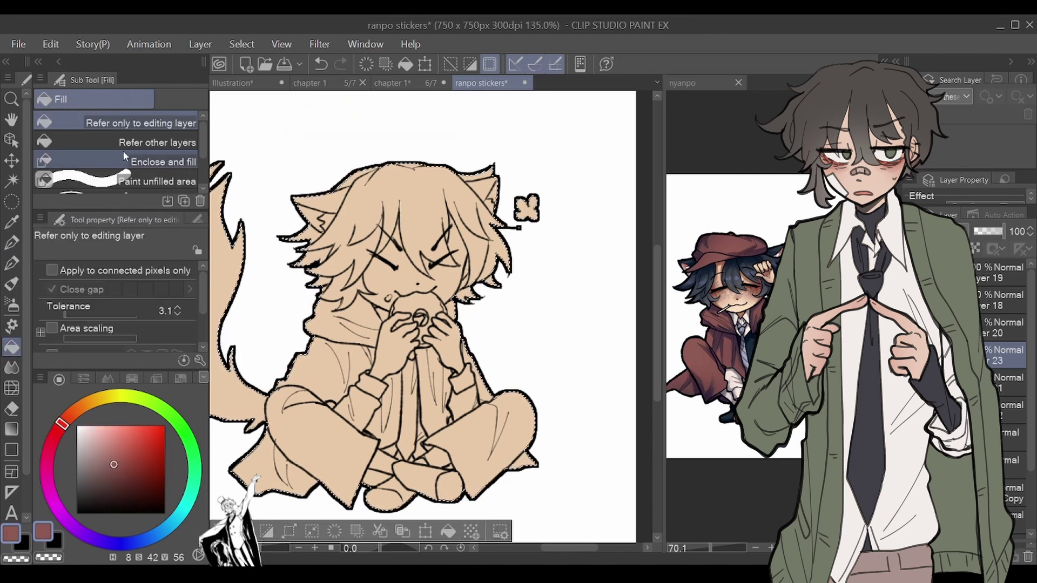
left_click(125, 142)
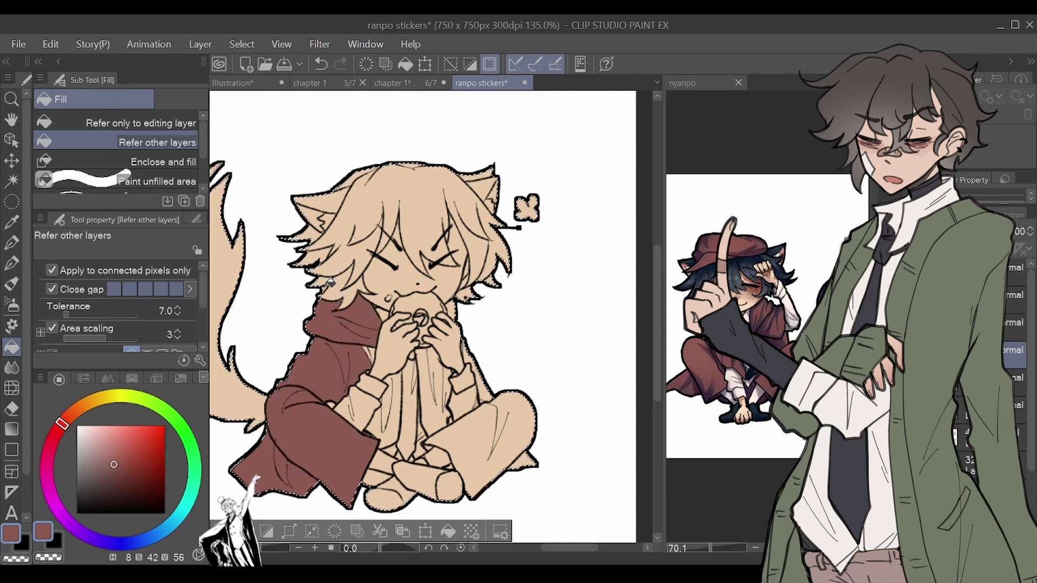
Step: Hide the selection border and fill the remaining coat front pieces and the trouser leg farthest from the tail with the same maroon
left_click(490, 64)
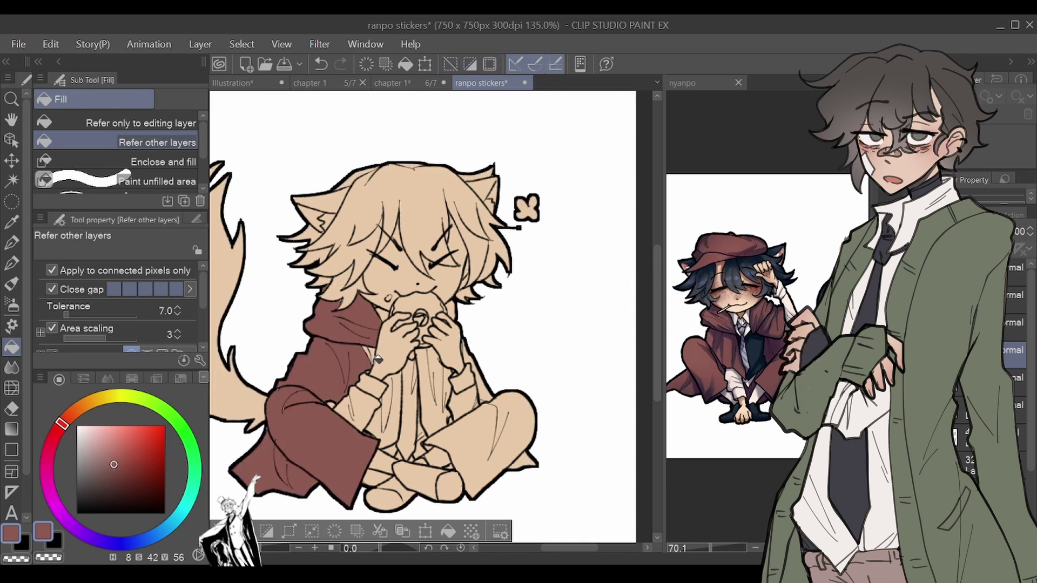
left_click(378, 420)
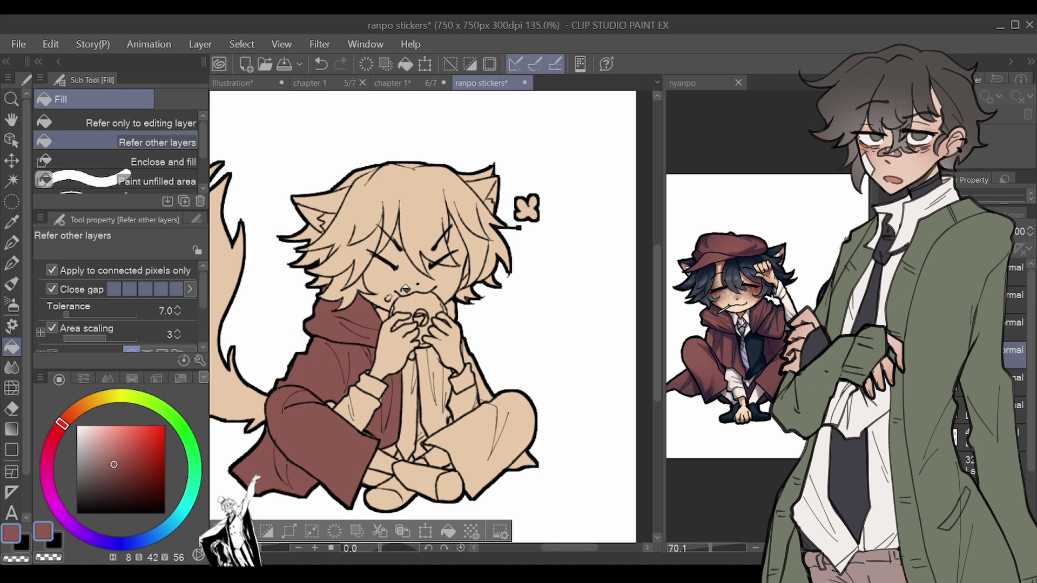
left_click(436, 421)
left_click(452, 413)
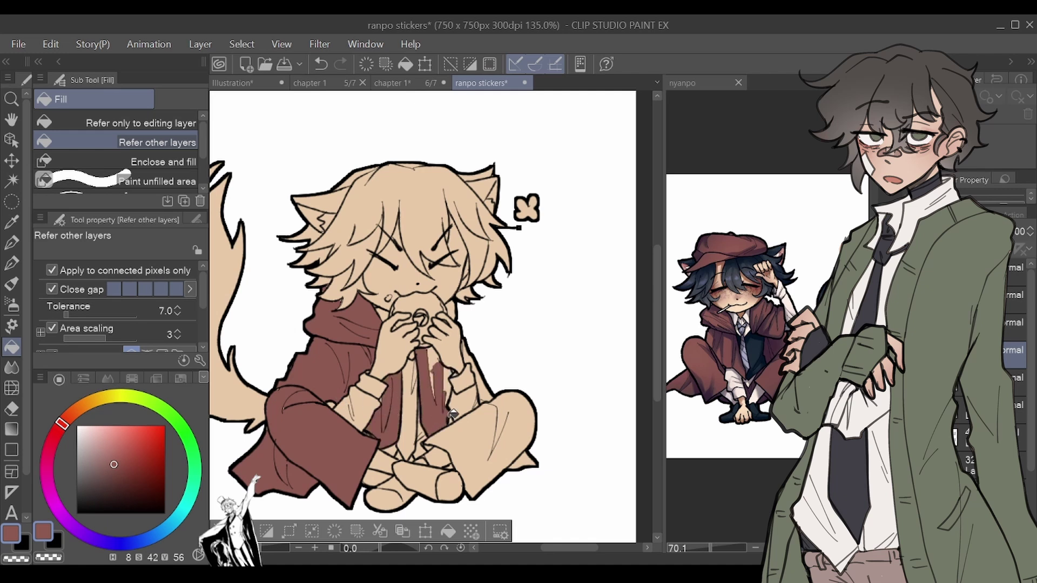
left_click(478, 441)
left_click(491, 413)
left_click(441, 350)
left_click(453, 310)
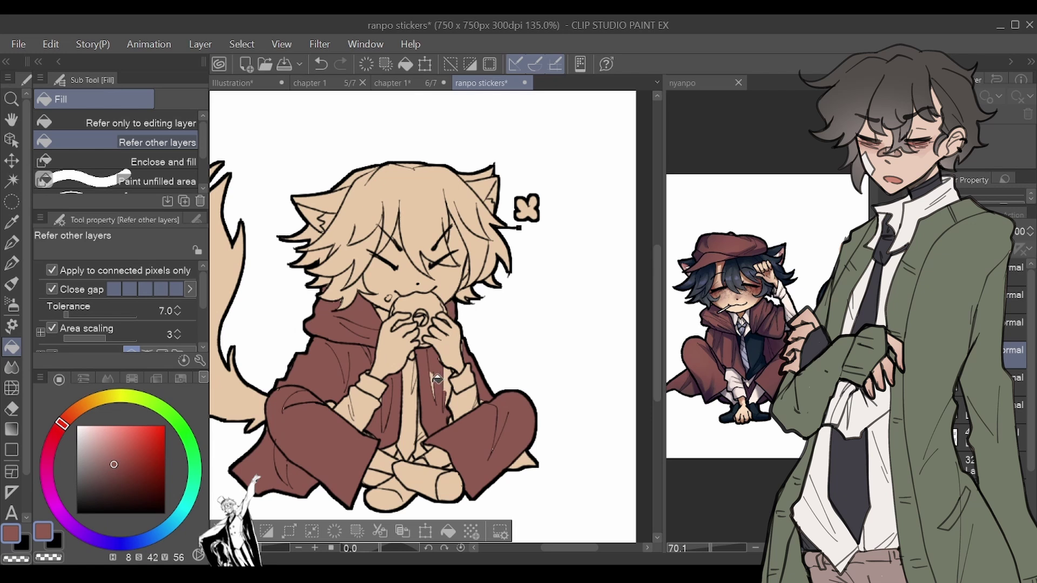
left_click(437, 379)
left_click(450, 401)
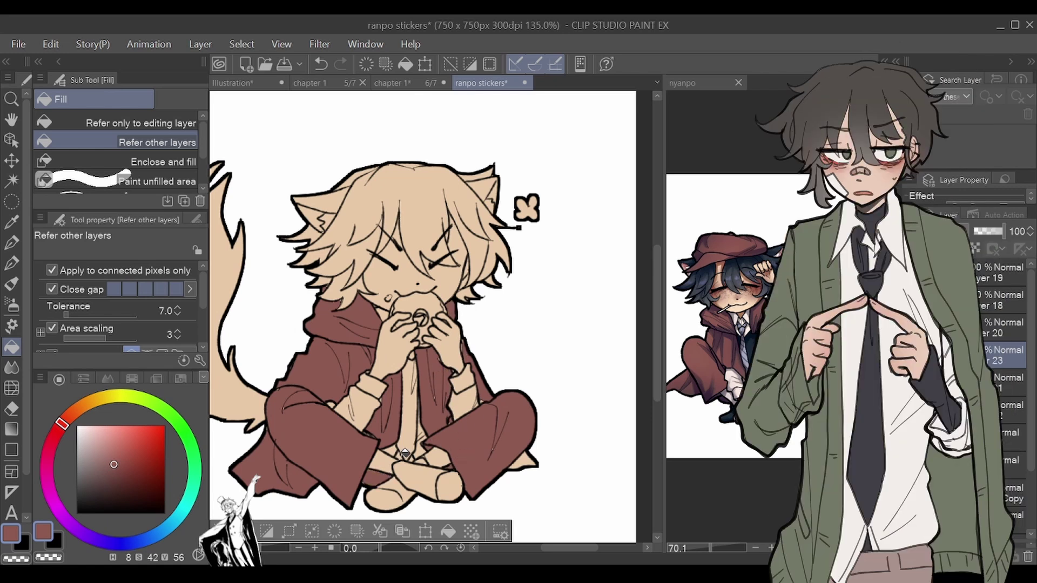
Step: Touch up the maroon clothing with the G-pen at brush size 22.8 and get the hard eraser ready
left_click(13, 242)
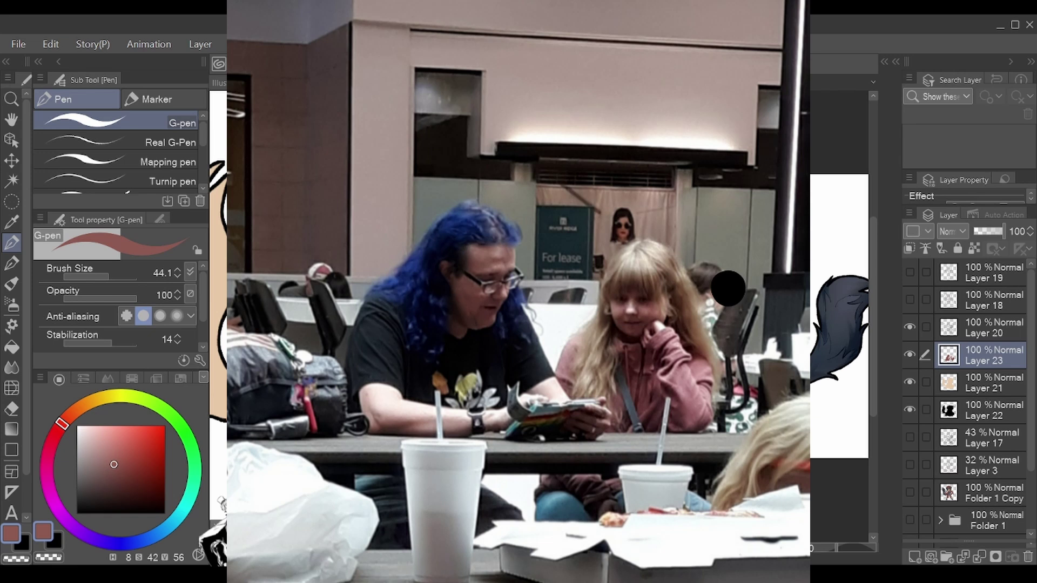
left_click(103, 277)
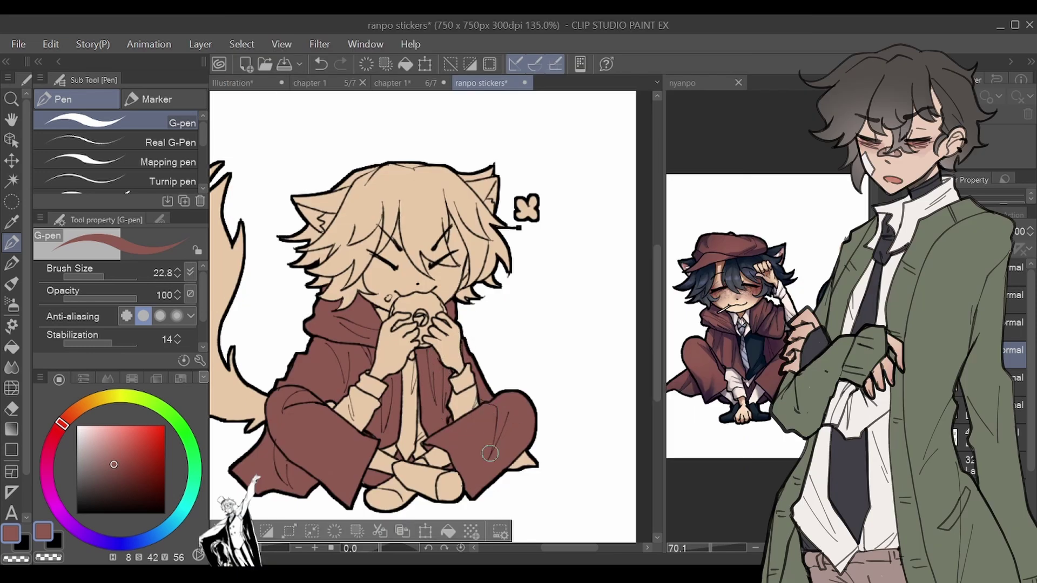
left_click(12, 412)
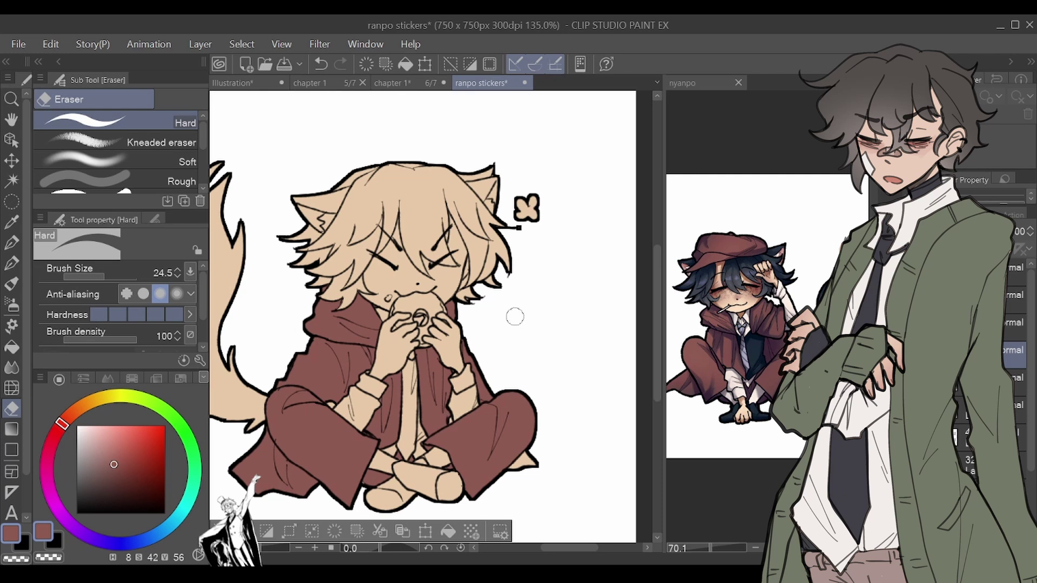
Step: On a new layer below the maroon one, fill the sleeve and cuff nearest the tail with dark grey-brown (H 8, S 16, V 35)
left_click(983, 377)
key("ctrl+shift+n")
left_click(90, 482)
left_click(12, 348)
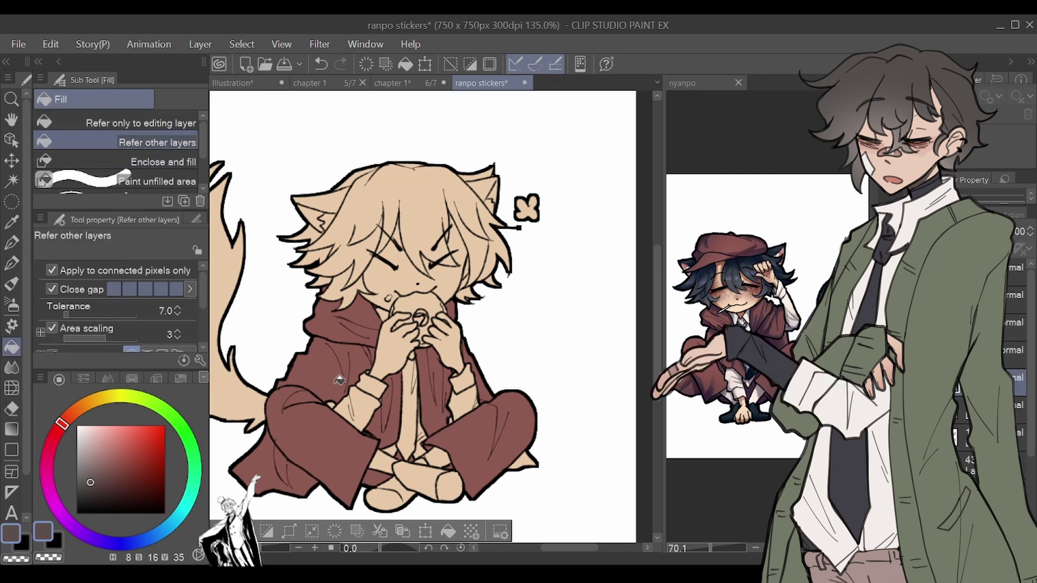
left_click(351, 410)
left_click(373, 383)
Step: Fill the gaps above the crossed feet, the other sleeve with its cuff and both inner ears with the same dark grey-brown
left_click(390, 461)
left_click(420, 449)
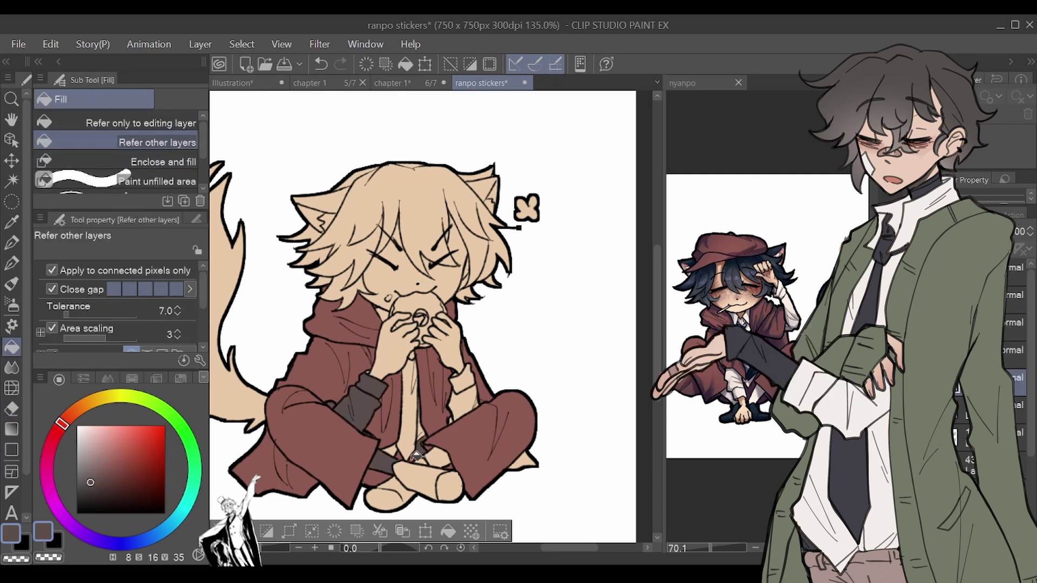
left_click(391, 450)
left_click(440, 458)
left_click(466, 378)
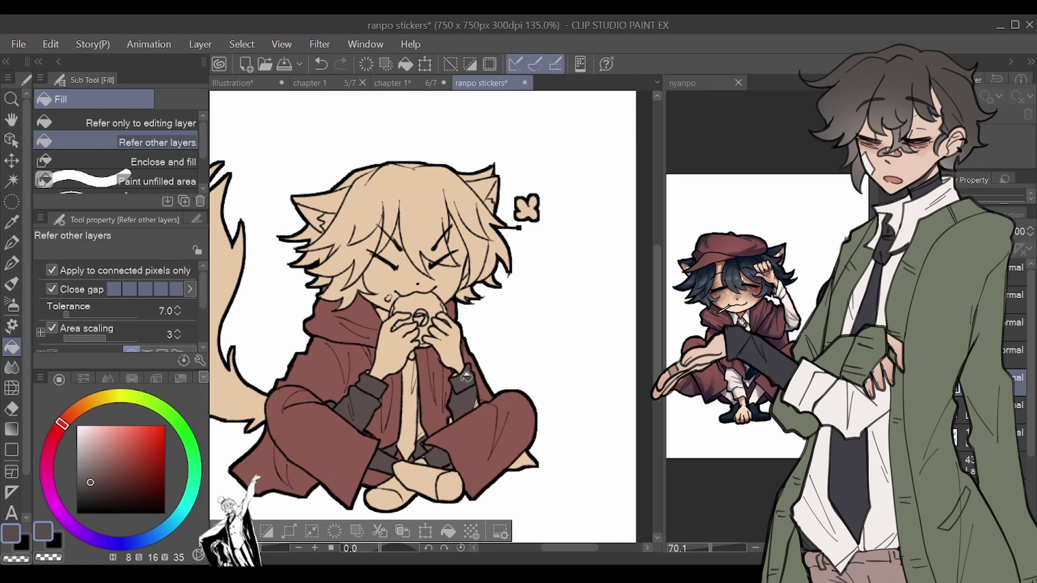
left_click(476, 402)
left_click(328, 222)
left_click(493, 206)
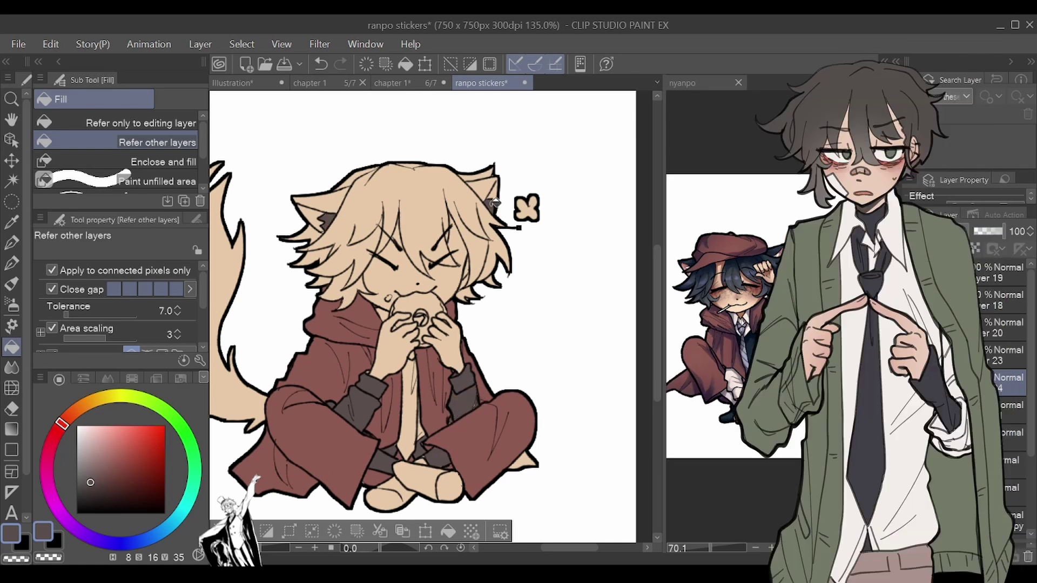
Step: Fill the hole of the donut with the same dark grey-brown, referring to the other layers
key("p")
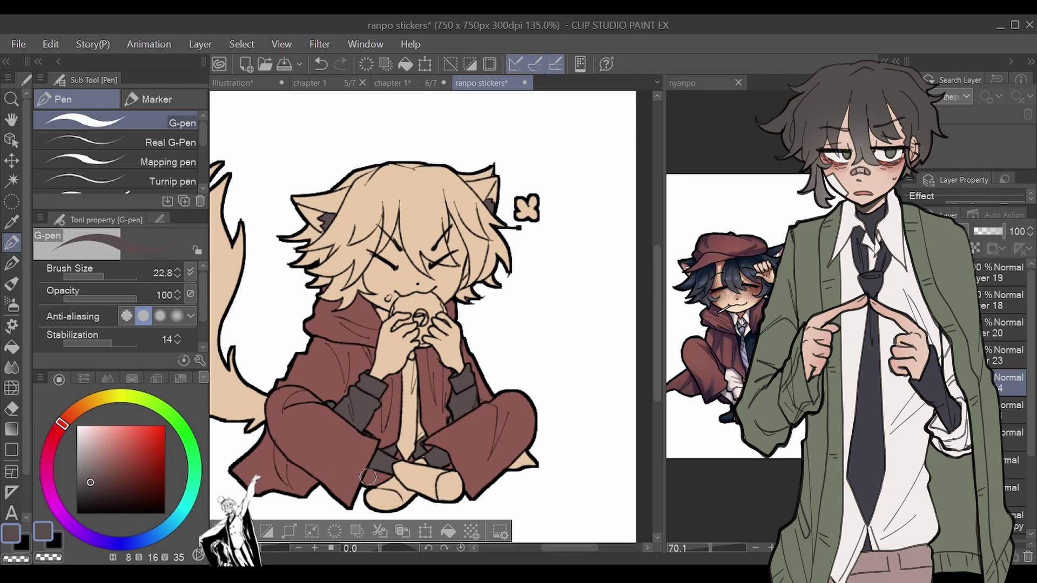
key("g")
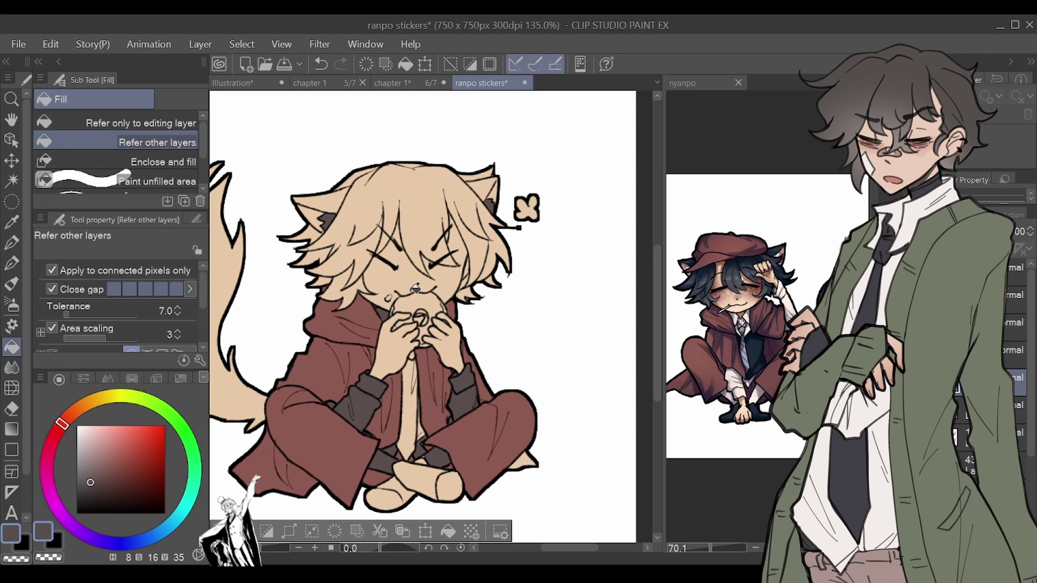
left_click(429, 312)
Step: Recolor the whole dark grey-brown layer to off-white (H 6, S 4, V 96), covering sleeves, cuffs and inner ears
left_click(12, 222)
left_click(300, 294)
key("ctrl+z")
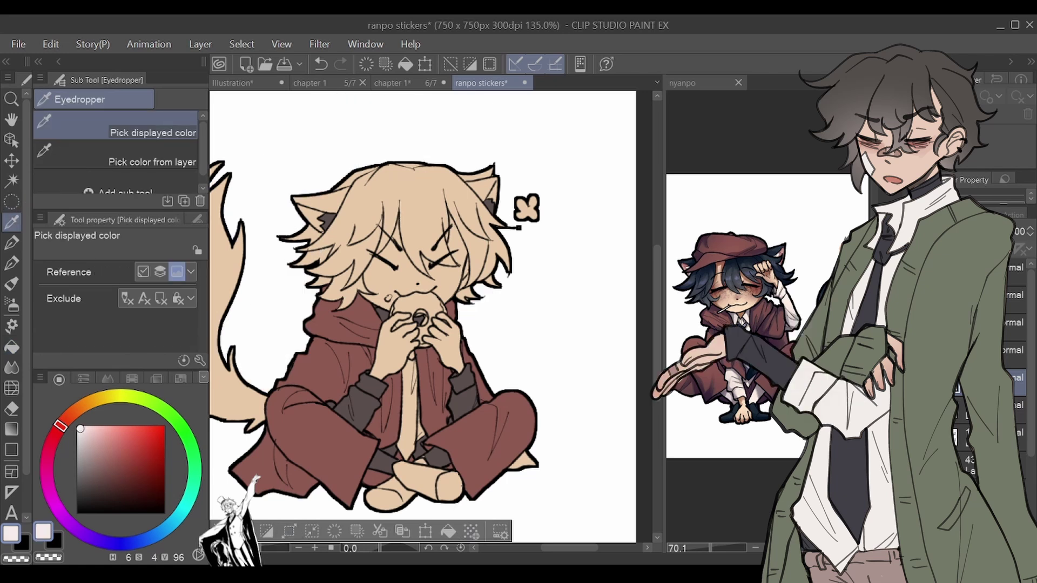
left_click(12, 347)
left_click(115, 123)
left_click(360, 402)
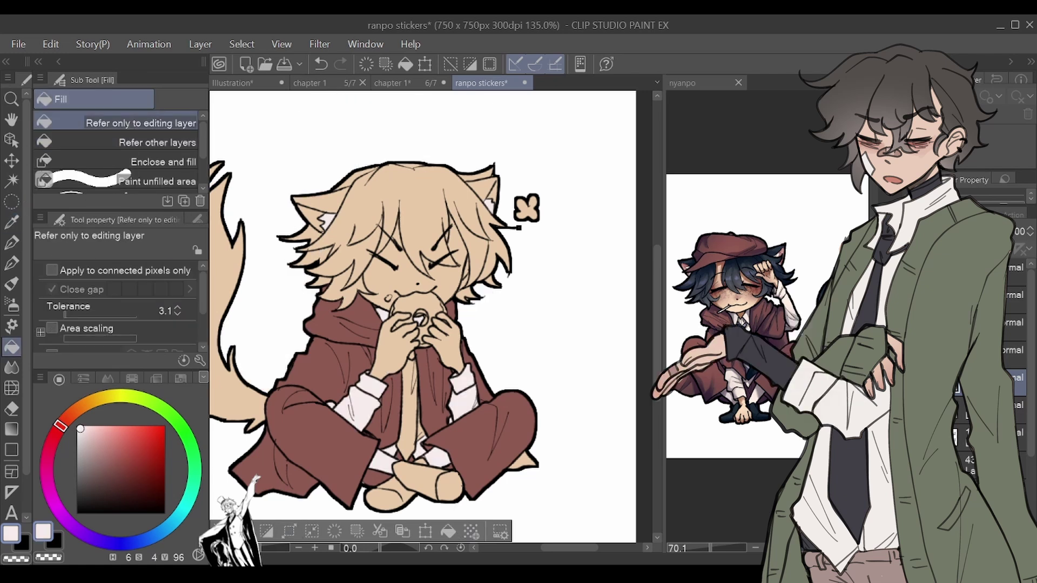
Step: On the maroon clothing layer, fill the small unfilled coat corner behind the knee farthest from the tail with the clothing's maroon (H 8, S 42, V 56)
left_click(999, 355)
left_click(12, 222)
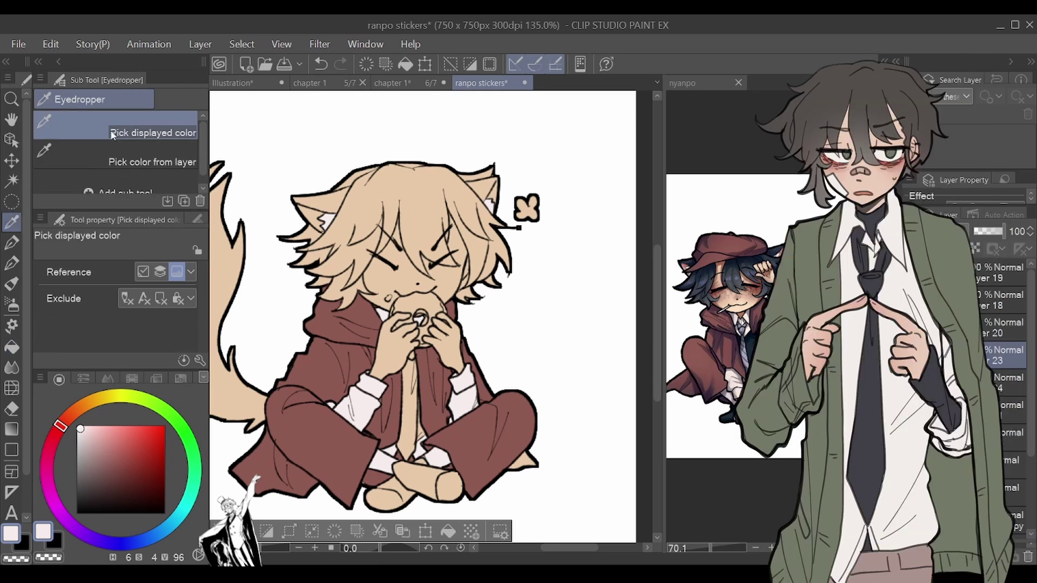
left_click(322, 302)
left_click(12, 347)
left_click(526, 443)
key("ctrl+z")
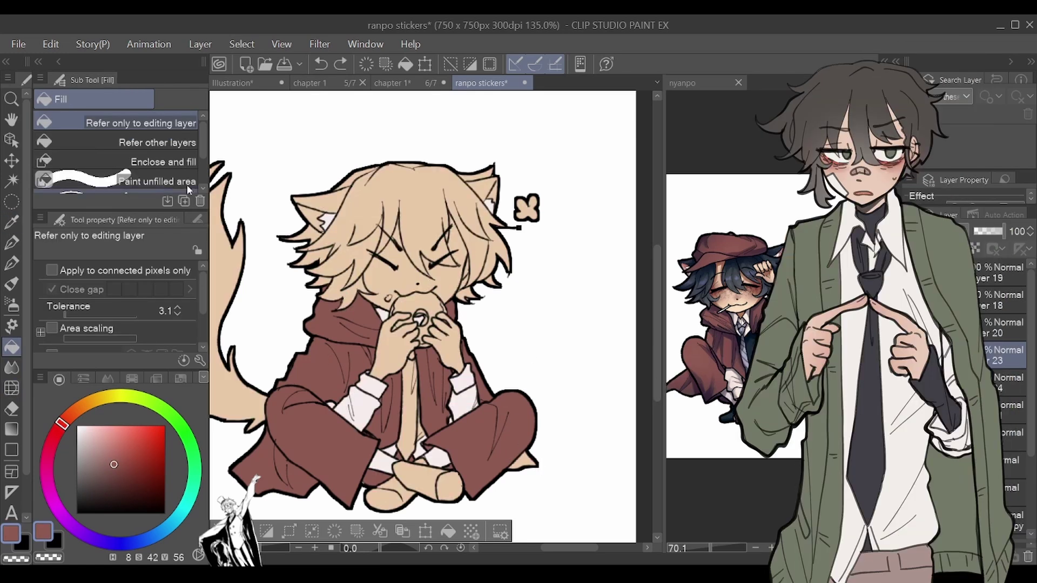
key("period")
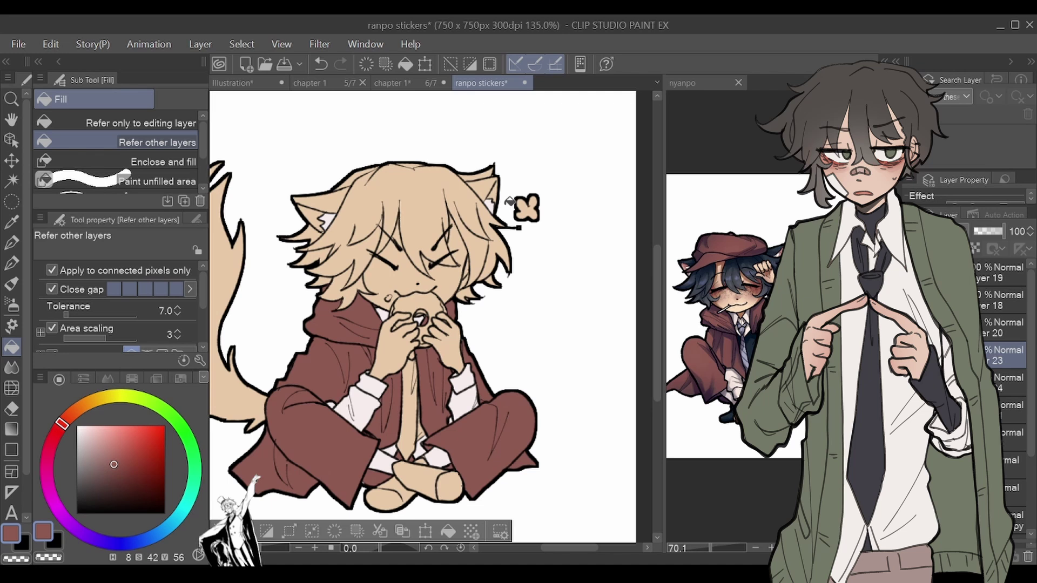
key("p")
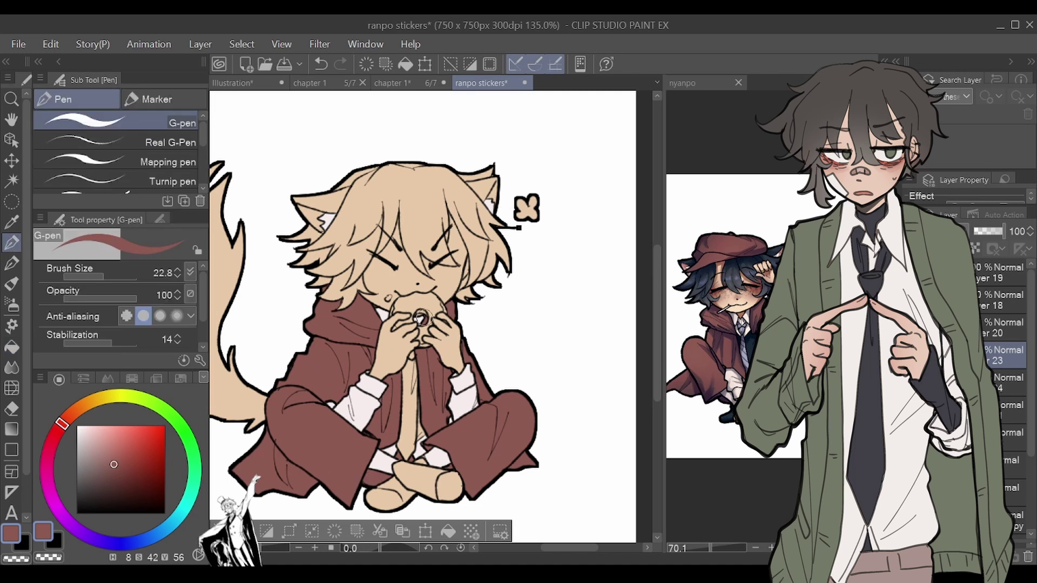
Step: On a new layer, fill the tail with dark navy (H 222, S 21, V 31) sampled from the reference character's tail
scroll(431, 317, "down", 3)
scroll(431, 317, "up", 2)
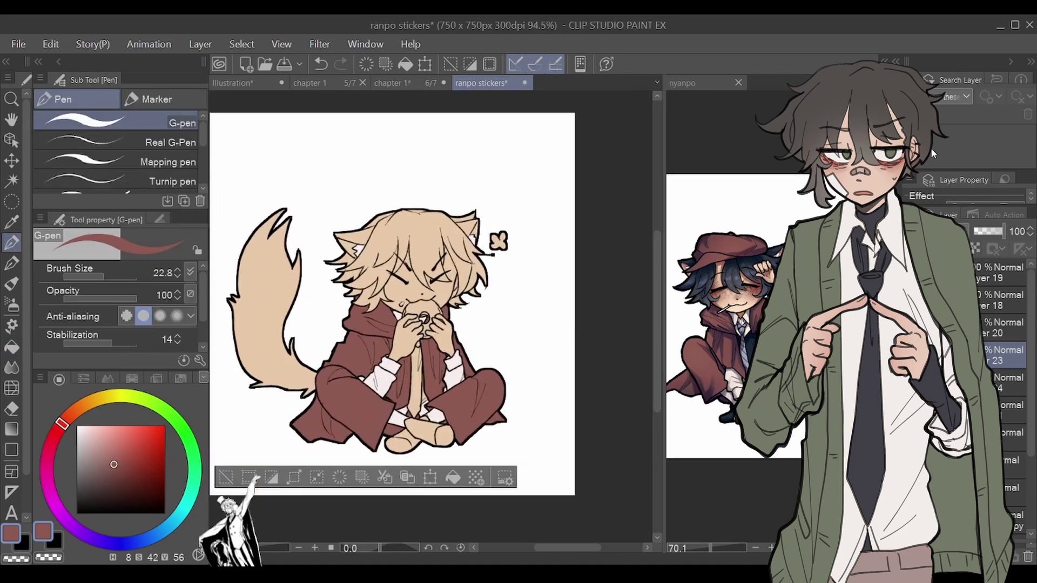
key("i")
left_click(250, 222)
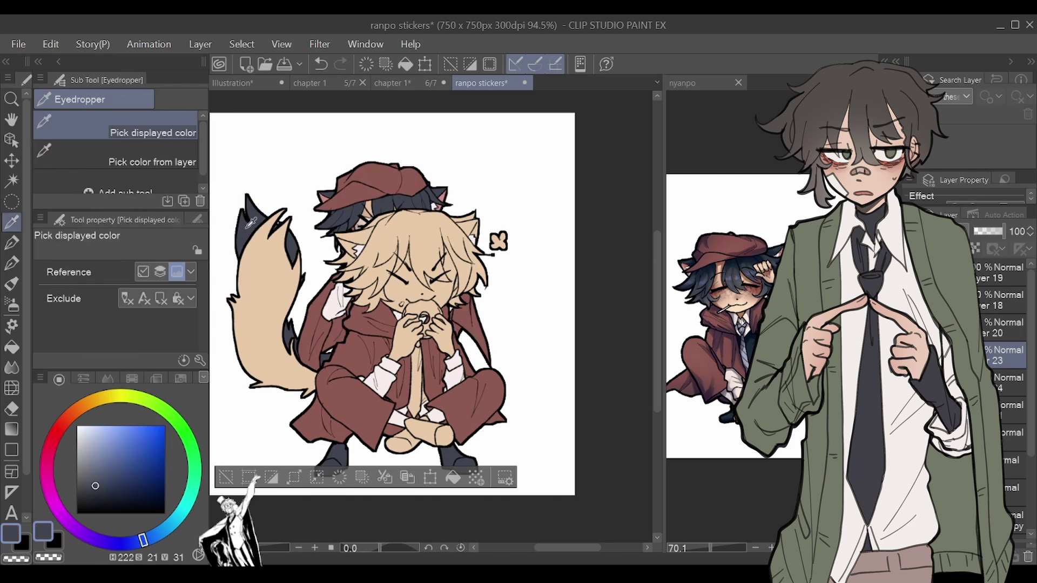
left_click_drag(1030, 411, 1030, 450)
left_click(890, 392)
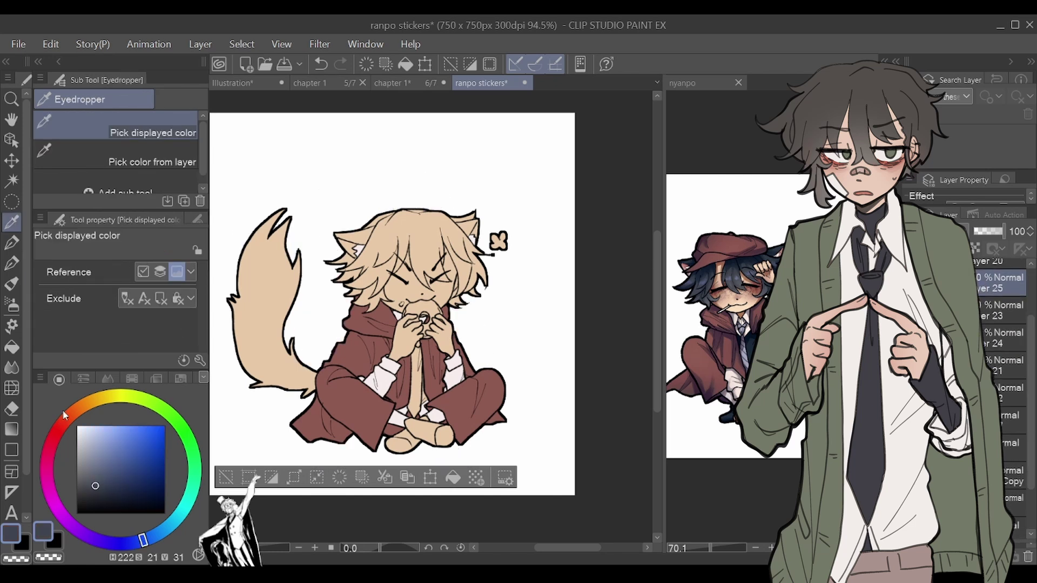
left_click(11, 347)
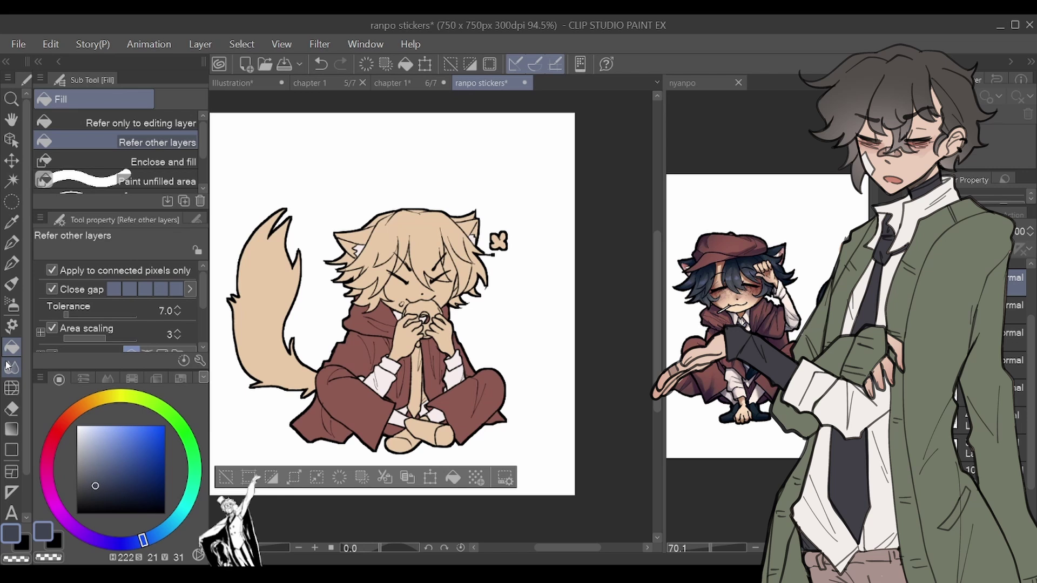
left_click(281, 342)
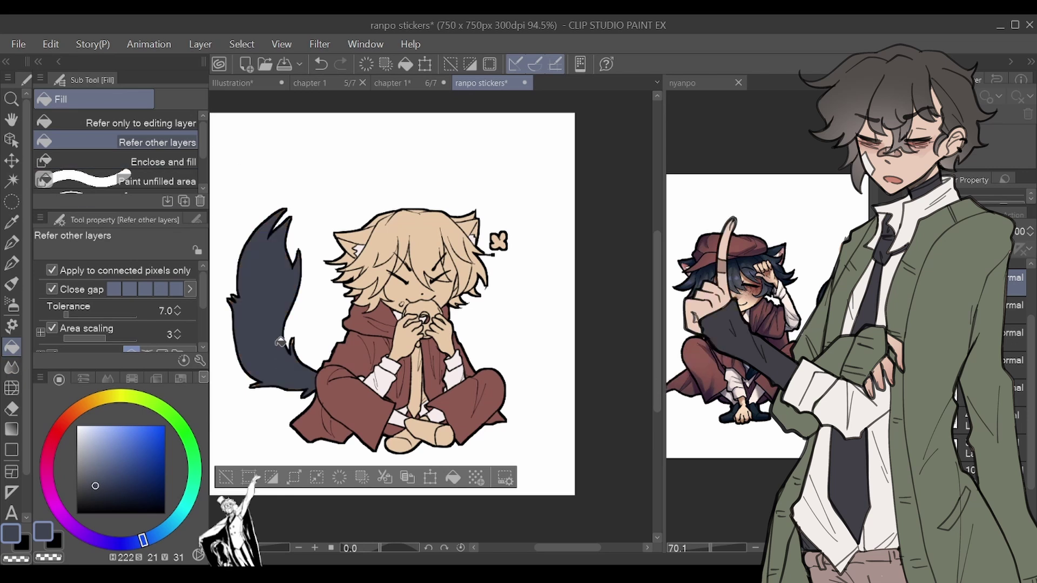
Step: Fill the hair and both crossed shoes with the same navy, touching up the remaining gaps with the G-pen
left_click(388, 240)
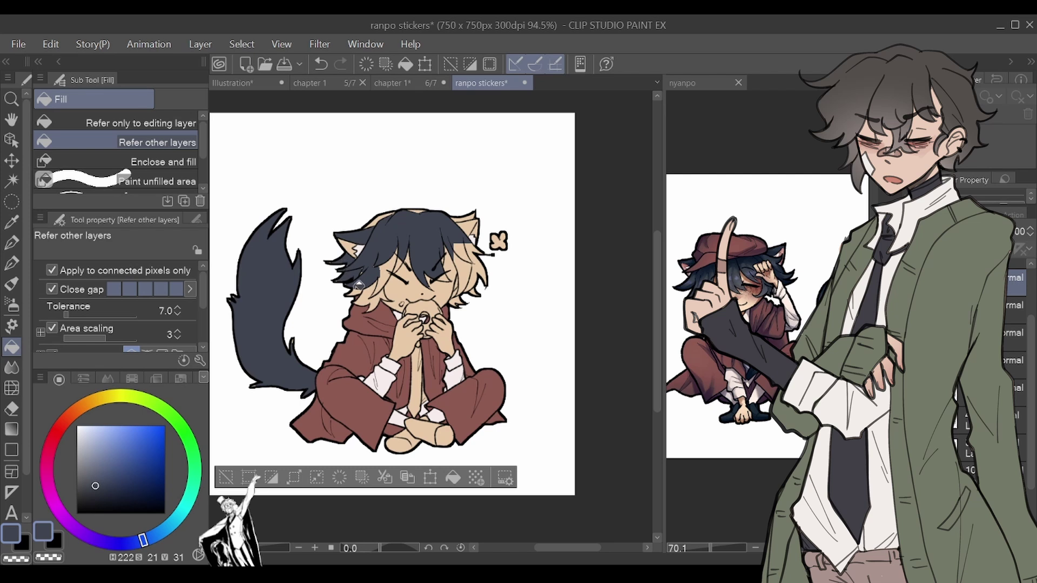
left_click(383, 273)
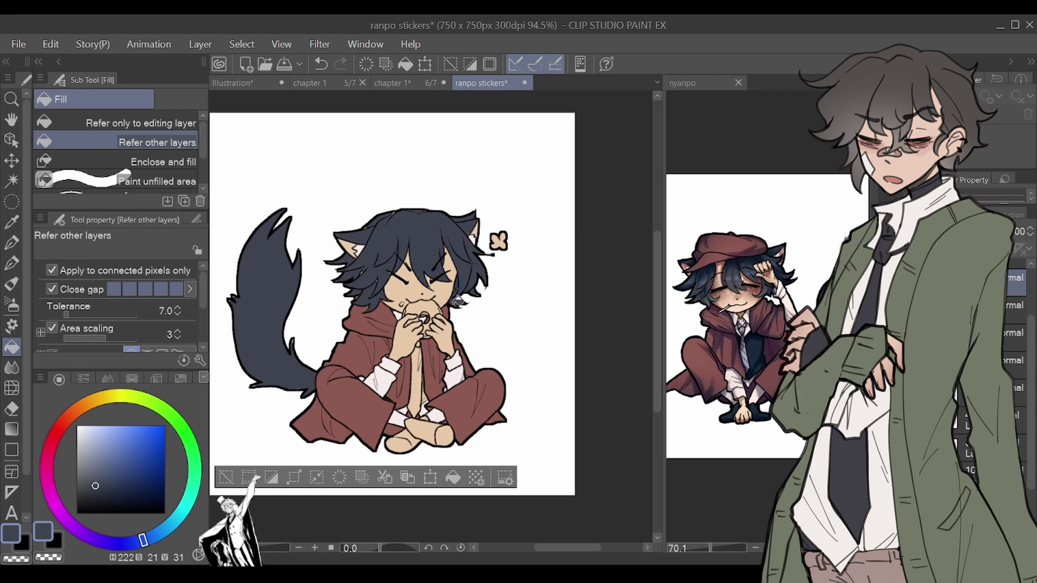
left_click(402, 440)
left_click(447, 435)
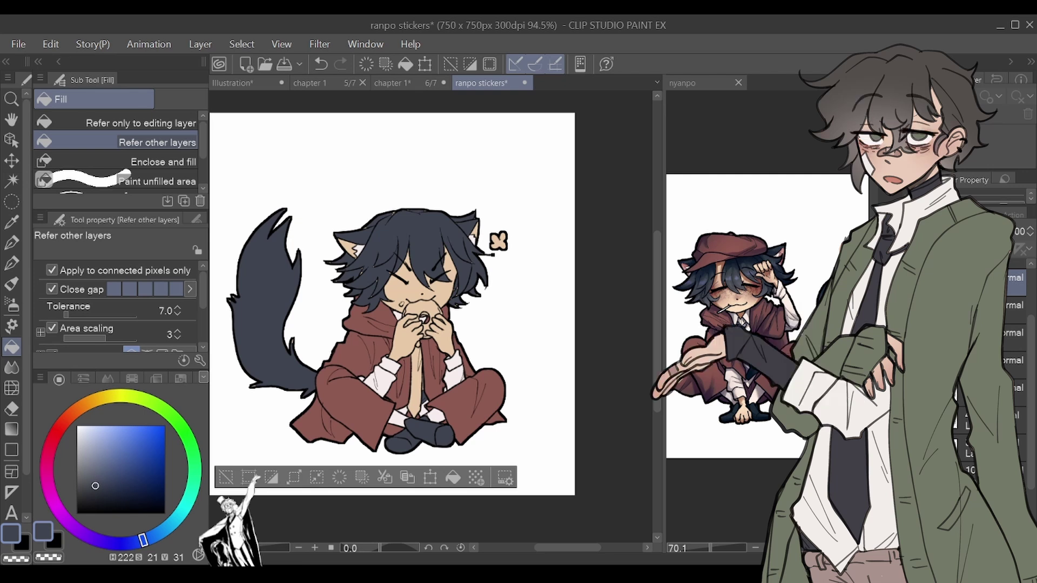
left_click(12, 242)
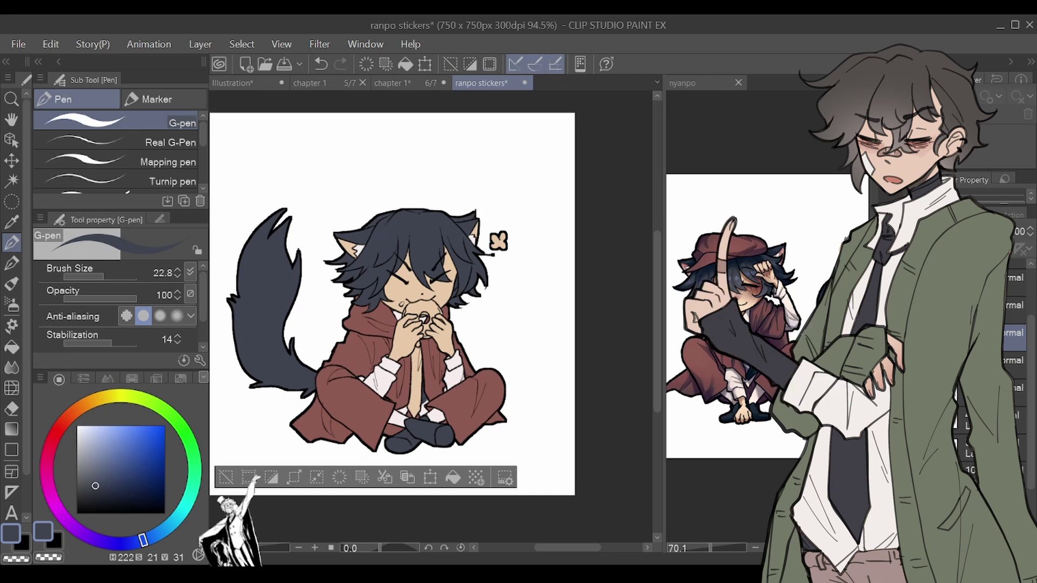
Step: On a new layer, fill the donut, inner ears and flower-shaped anger mark with pink (H 8, S 37, V 82) sampled from the reference character's ear
left_click(1010, 360)
left_click(891, 360)
left_click(11, 222)
left_click(326, 195)
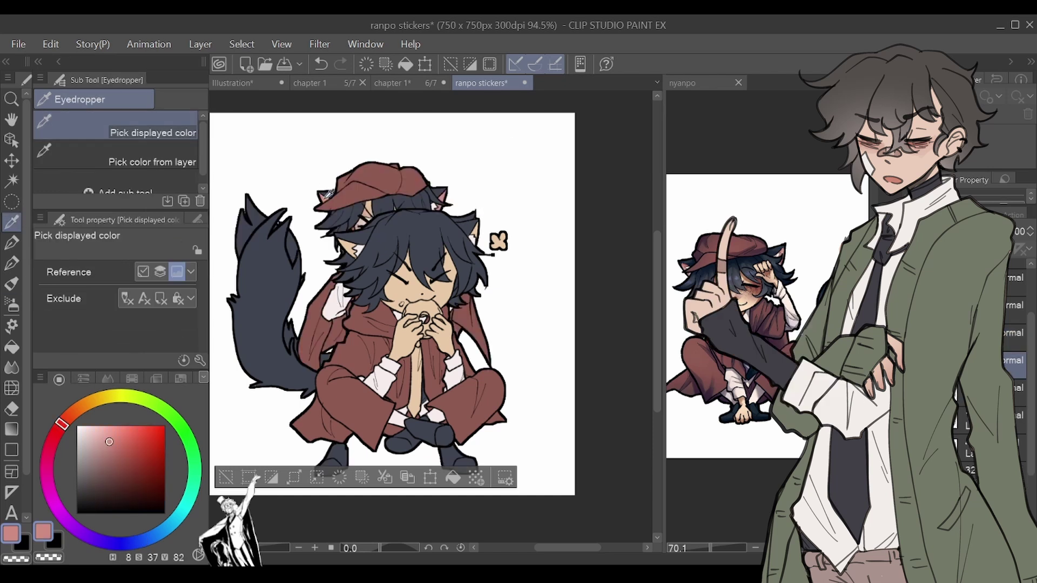
key("ctrl+y")
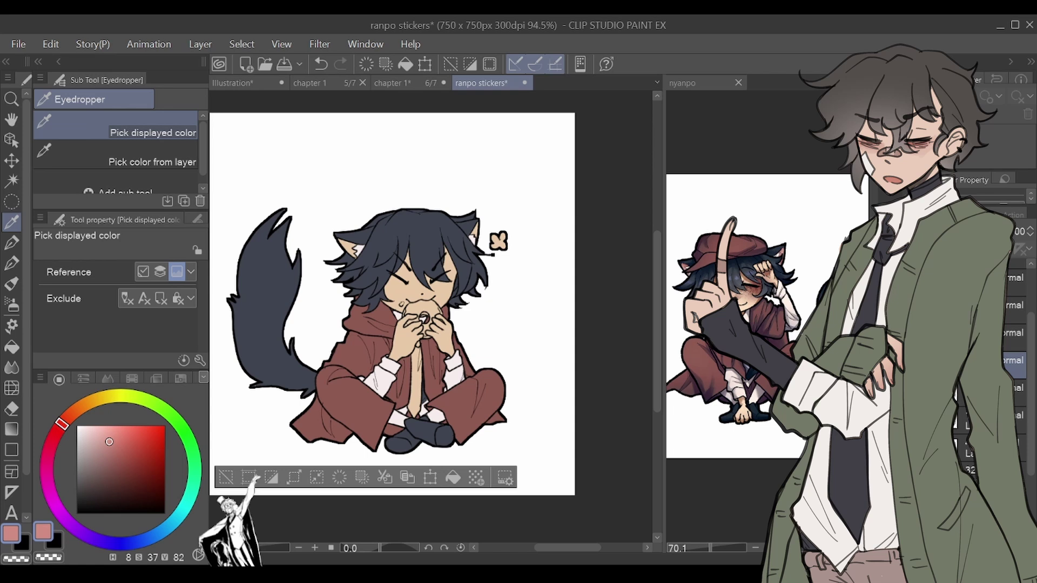
key("g")
left_click(426, 306)
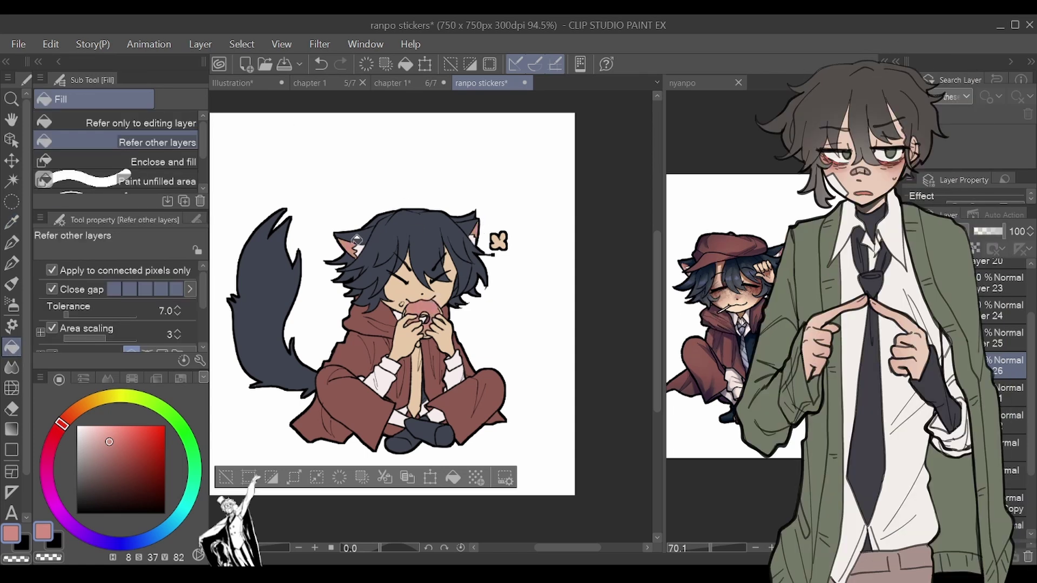
left_click(498, 240)
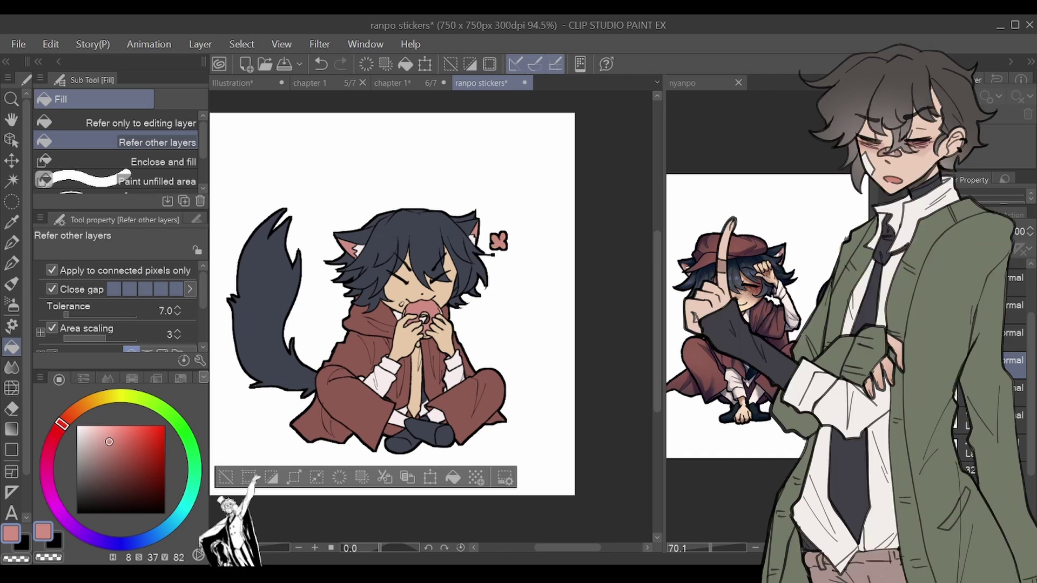
Step: Paint the crumb beside the mouth pale pink (H 8, S 15, V 89) with the G-pen on a separate color layer
key("p")
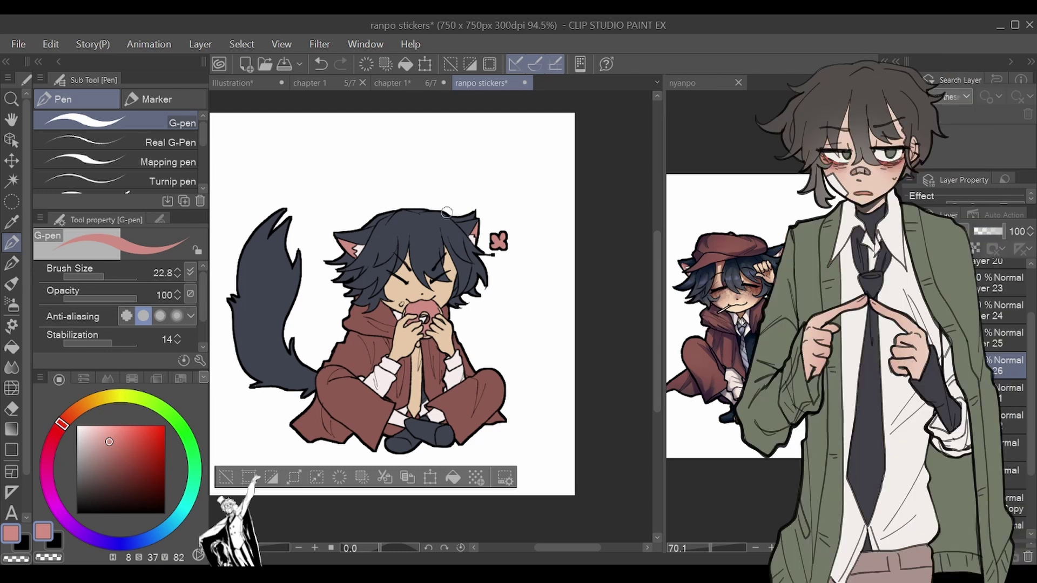
left_click(1007, 392)
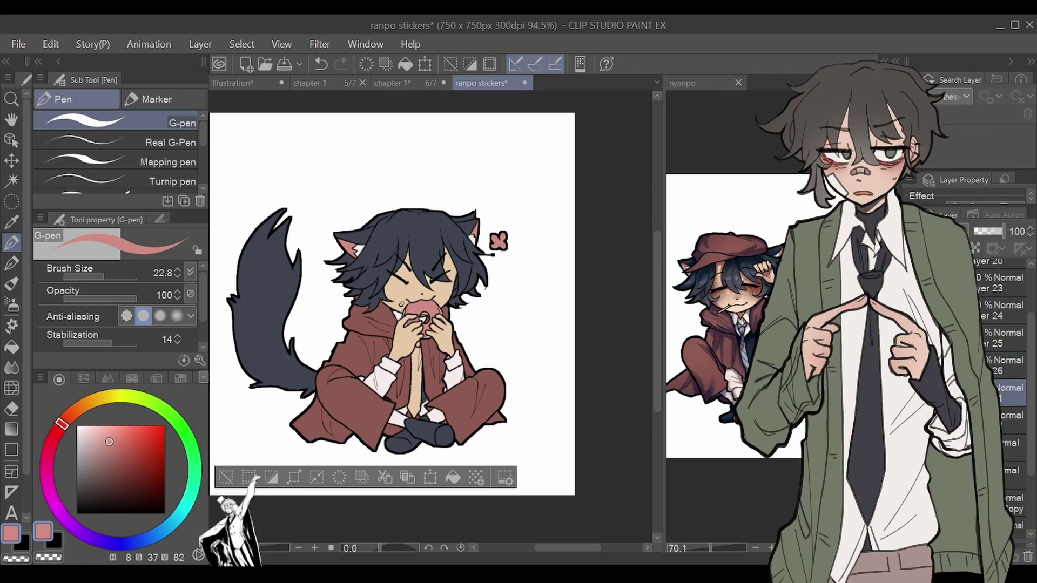
left_click(90, 434)
scroll(427, 316, "up", 3)
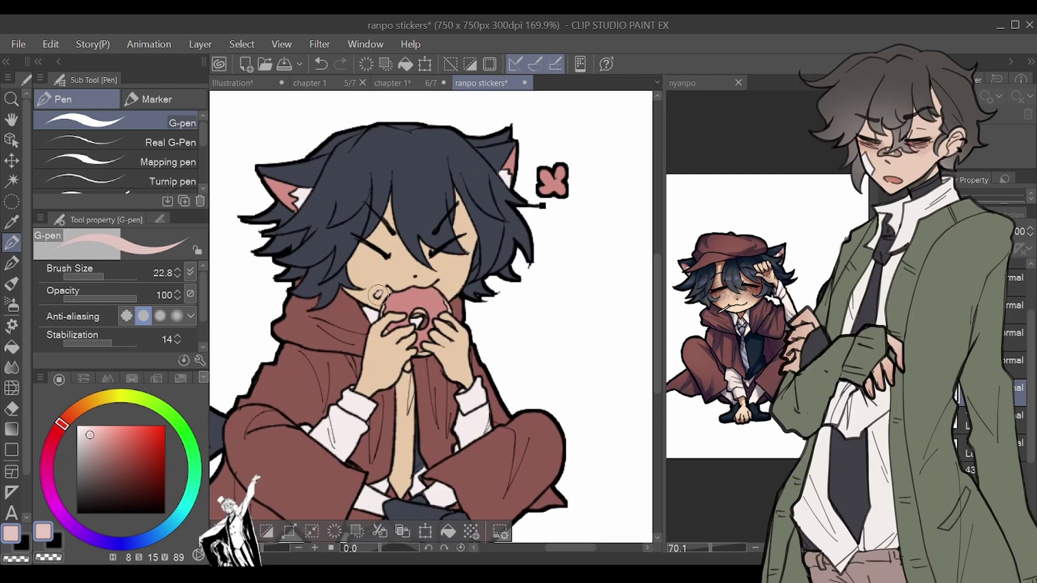
left_click_drag(378, 299, 387, 329)
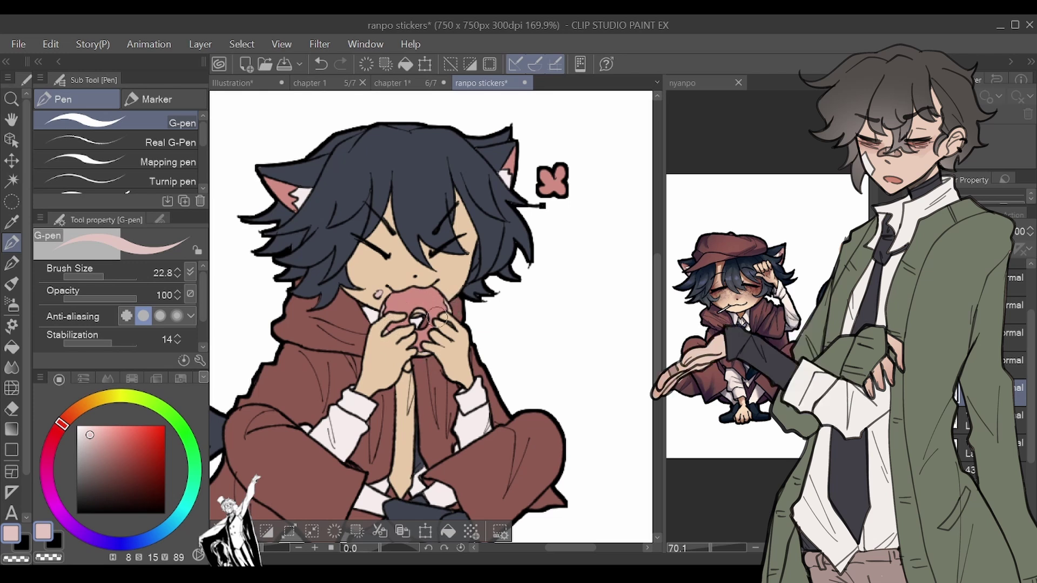
Step: On a new layer, fill the tie with light lavender (H 240, S 12, V 74) sampled from the reference character
left_click(1018, 420)
key("ctrl+shift+n")
scroll(1024, 421, "down", 2)
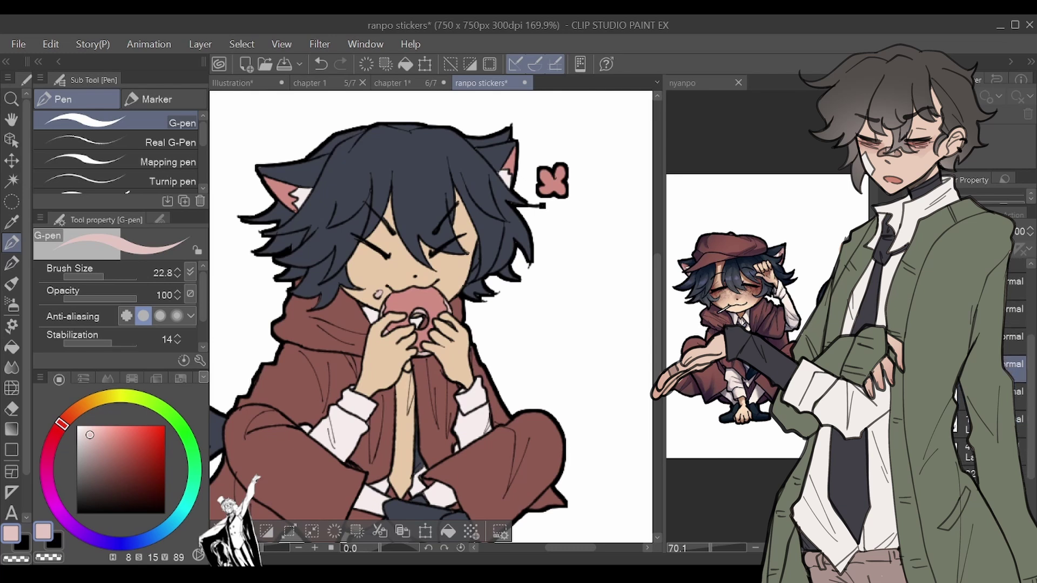
left_click(11, 221)
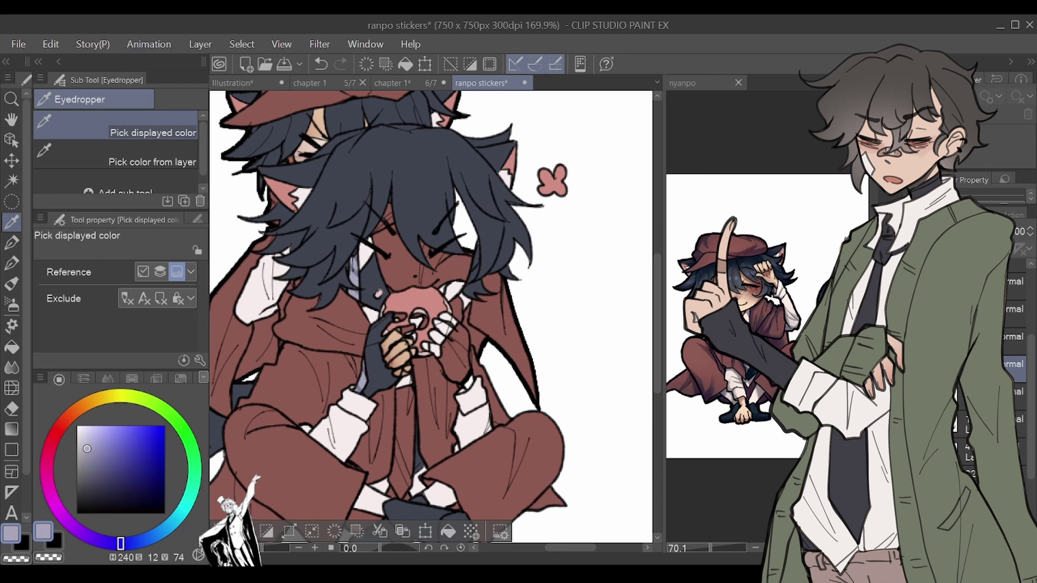
left_click(11, 347)
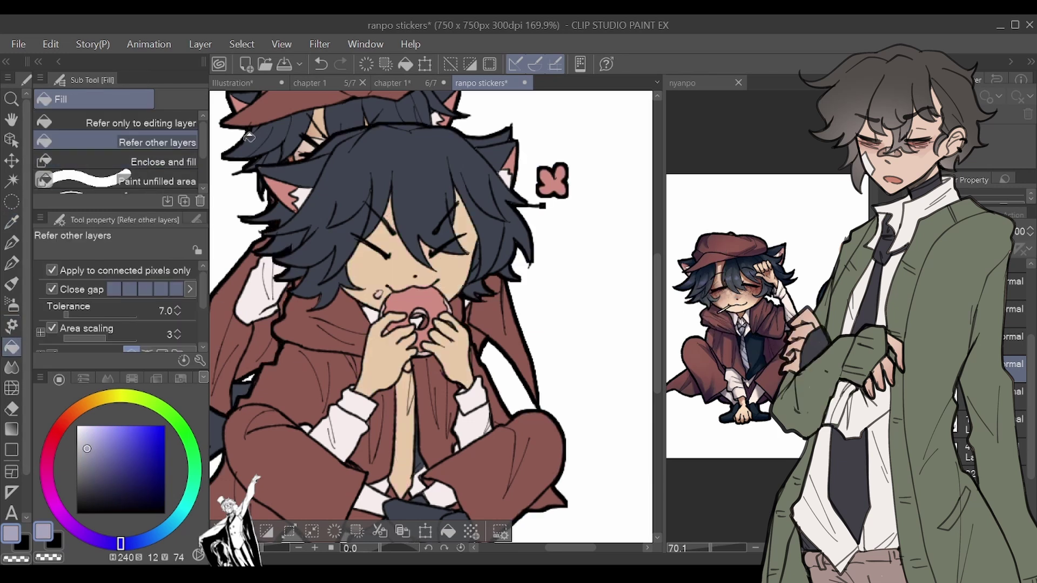
left_click(416, 425)
left_click(412, 377)
left_click(11, 242)
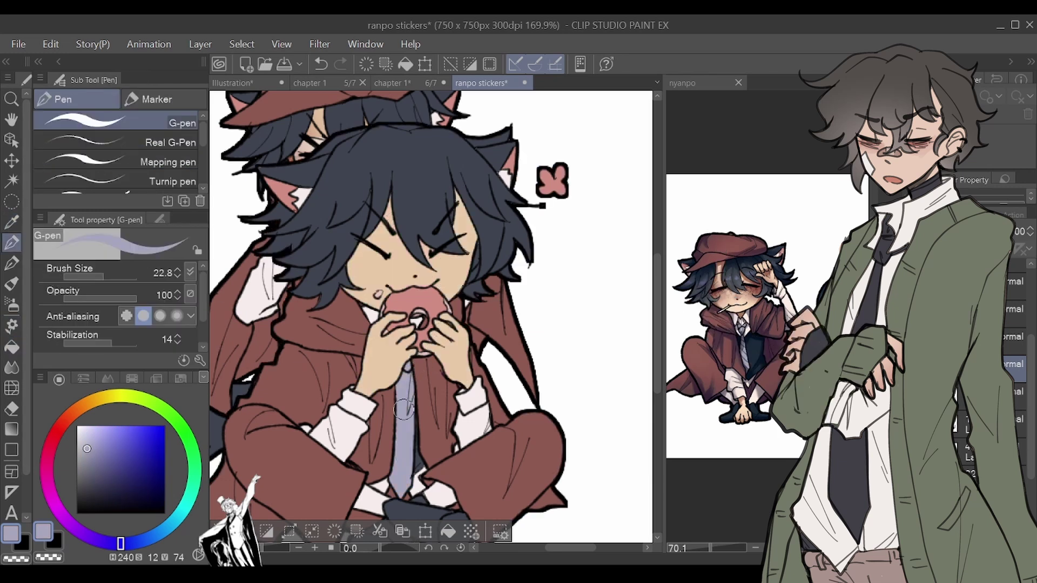
Step: Draw diagonal stripes on the tie in darker blue-grey (H 240, S 22, V 45) with the サクペン pencil at size 8.0
key("ctrl+minus")
scroll(428, 311, "up", 4)
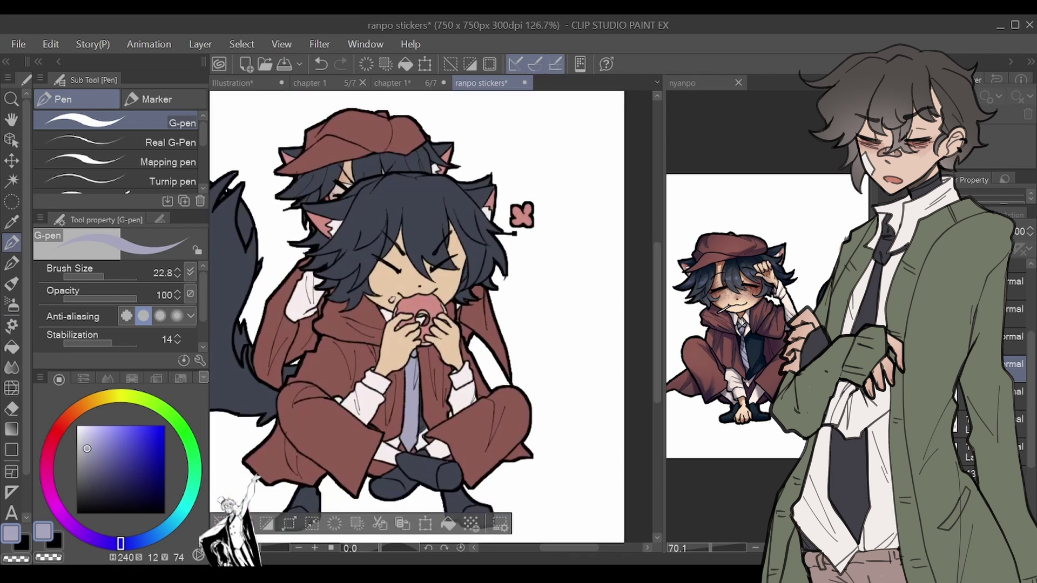
key("shift+p")
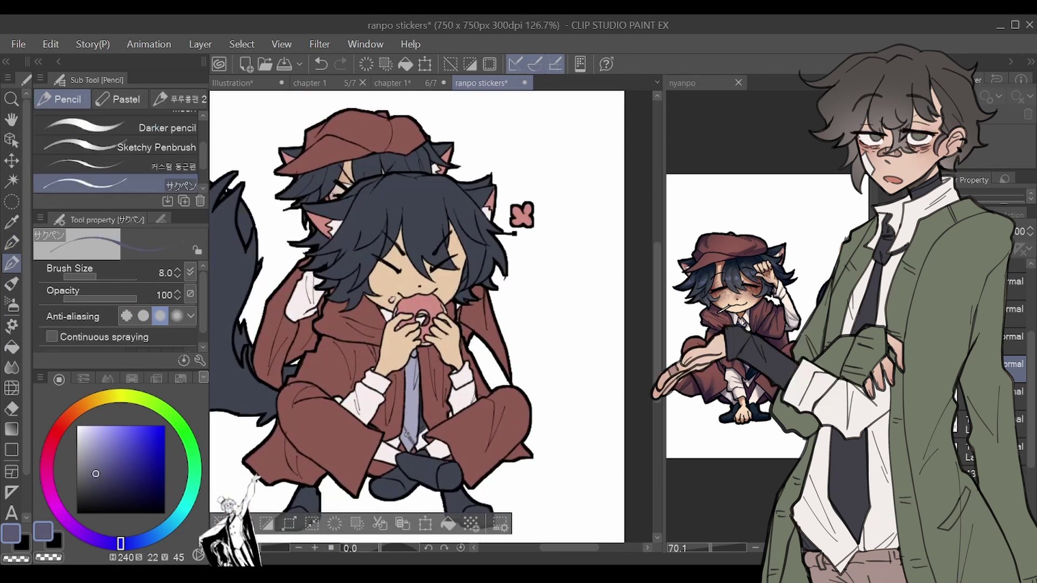
mouse_move(417, 427)
left_mouse_down()
mouse_move(405, 406)
mouse_move(408, 370)
left_mouse_up()
Step: Drop the selection and check the whole drawing in a horizontally mirrored view
left_click(12, 202)
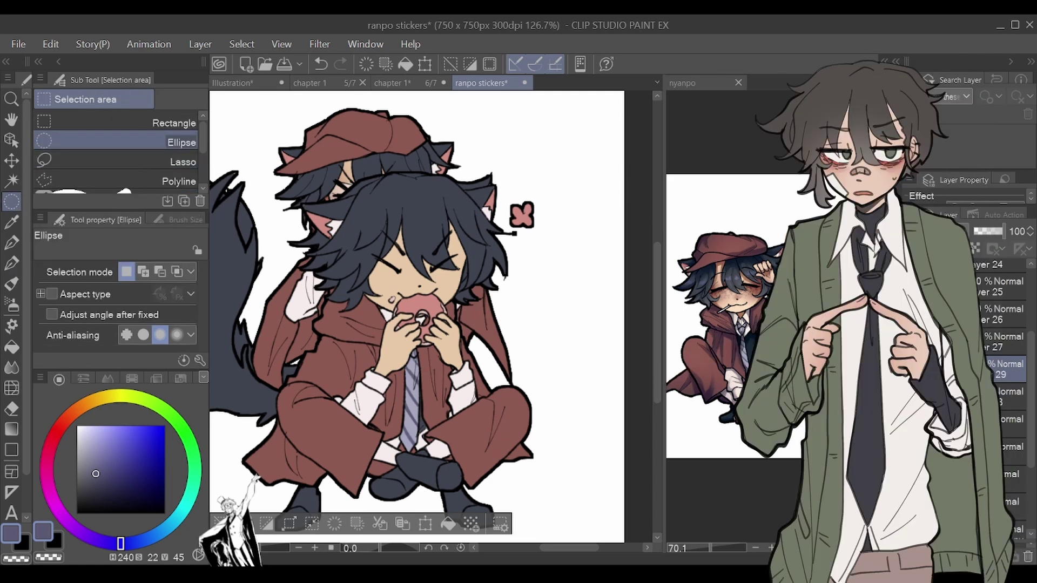
left_click(613, 283)
scroll(431, 316, "down", 6)
scroll(431, 317, "up", 5)
key("h")
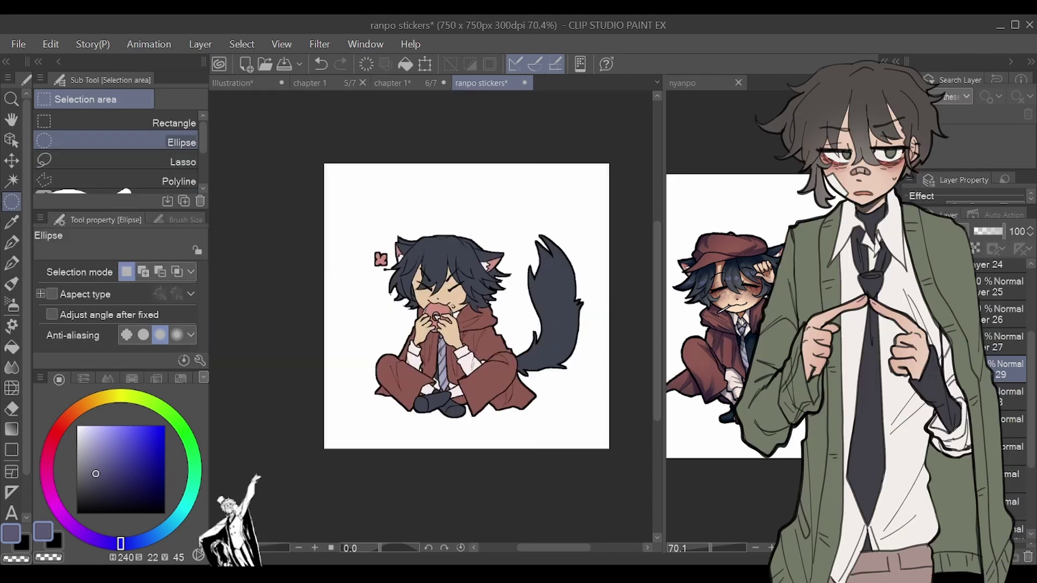
key("h")
Step: On a new Multiply layer, paint a red blush (H 4, S 44, V 67) across the cheeks and nose with the Thin Gouache brush at size 38.1
left_click(1012, 424)
key("ctrl+shift+n")
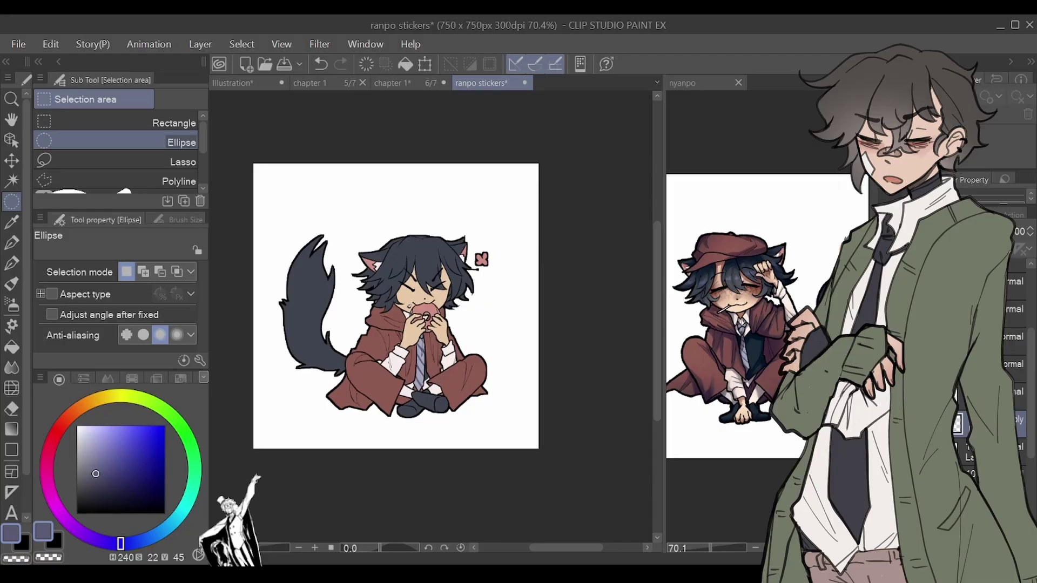
left_click(11, 283)
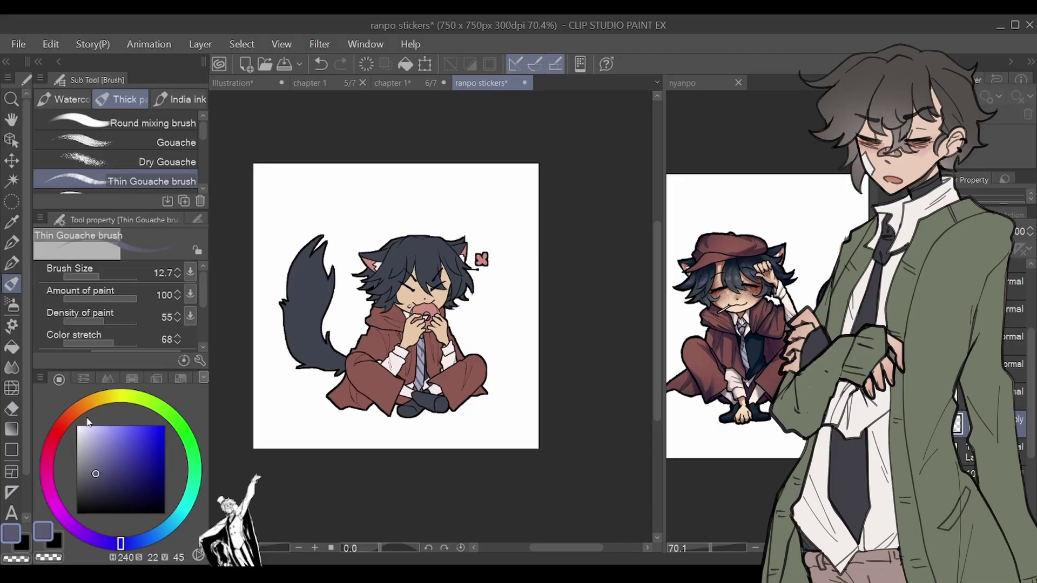
left_click(60, 428)
left_click(115, 455)
left_click(107, 277)
left_click_drag(400, 286, 430, 295)
left_click_drag(436, 291, 446, 286)
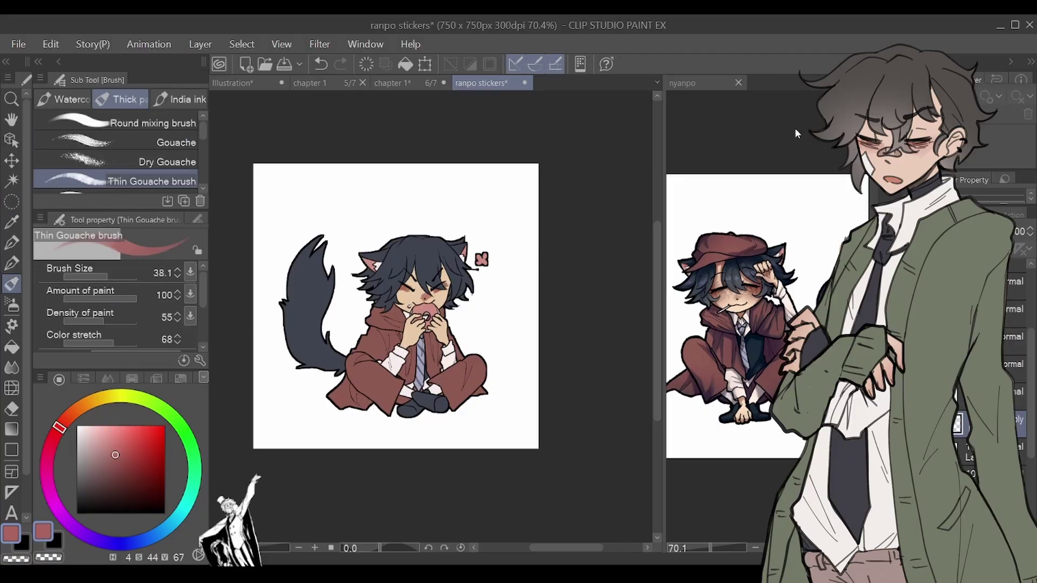
Step: Soften the blush with the Wet bleed blender and build it up at both cheeks with the Soft airbrush at size 85.3
key("ctrl+plus")
mouse_move(397, 316)
left_mouse_down()
mouse_move(425, 336)
mouse_move(401, 318)
mouse_move(393, 323)
mouse_move(401, 330)
mouse_move(436, 338)
mouse_move(444, 323)
mouse_move(436, 339)
mouse_move(413, 331)
mouse_move(450, 314)
mouse_move(417, 272)
mouse_move(432, 269)
mouse_move(426, 276)
mouse_move(415, 260)
mouse_move(479, 238)
mouse_move(470, 260)
left_mouse_up()
left_click(12, 367)
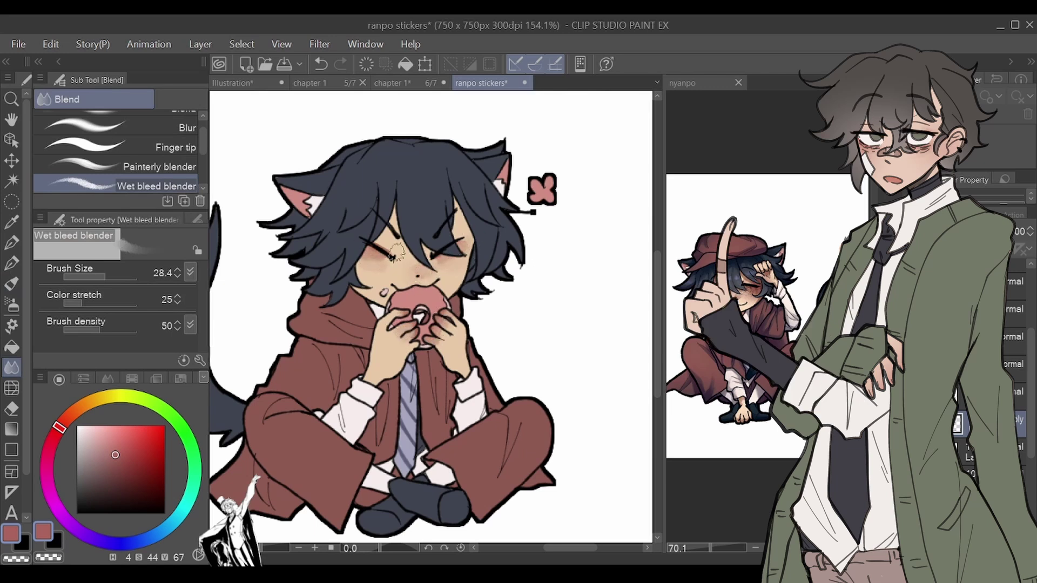
key("b")
left_click(162, 122)
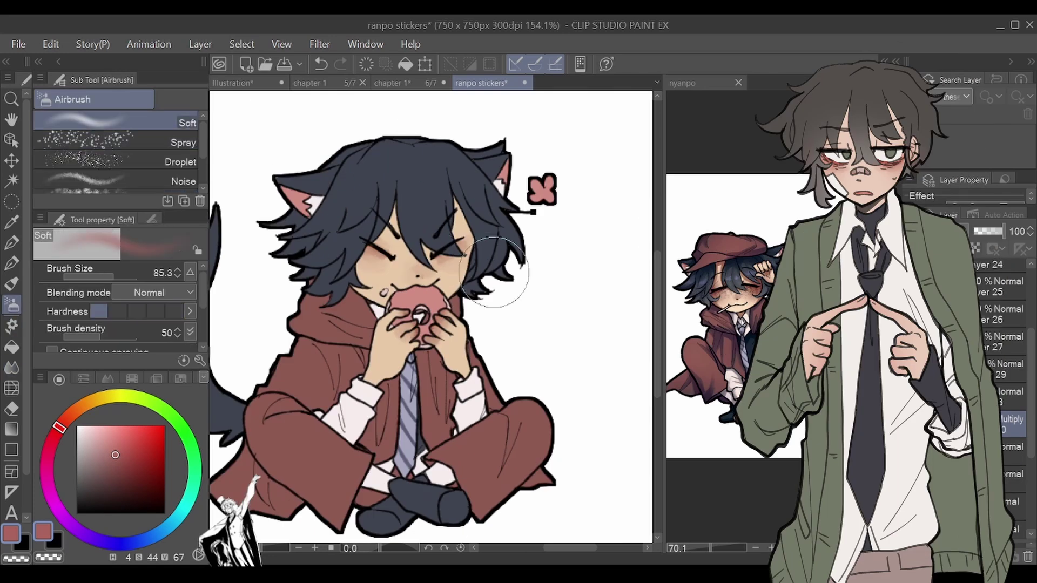
left_click_drag(488, 272, 482, 257)
left_click_drag(345, 245, 373, 257)
Step: Draw short diagonal blush lines on both cheeks in red (H 4, S 52, V 71) with the サクペン pencil at size 8.0, checking them mirrored
key("p")
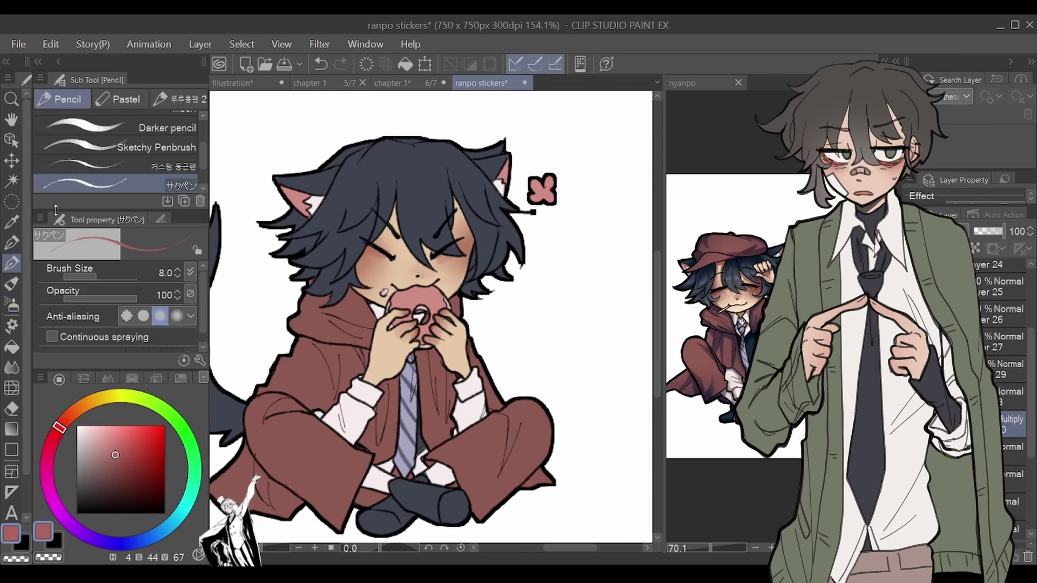
key("ctrl+z")
left_click(122, 451)
left_click_drag(365, 264, 362, 266)
left_click_drag(378, 261, 370, 266)
left_click_drag(384, 261, 379, 266)
left_click_drag(451, 259, 458, 262)
key("h")
key("h")
scroll(430, 316, "down", 5)
scroll(431, 316, "up", 5)
Step: Scatter muted red-brown freckles (H 4, S 32, V 58) over the cheeks and nose on a Multiply layer with the Spray airbrush at size 30.6
left_click(11, 367)
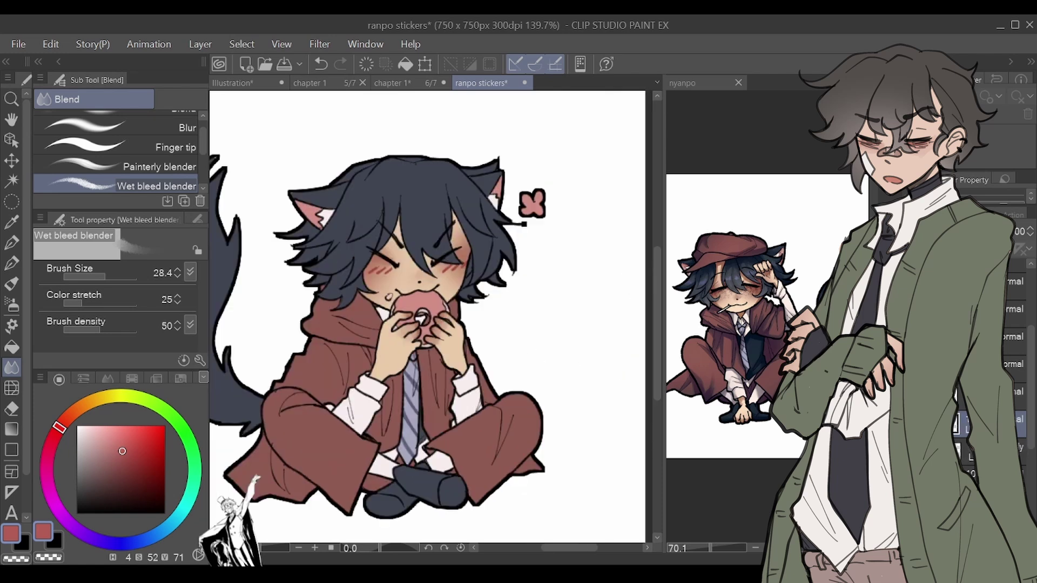
left_click(11, 304)
left_click(116, 140)
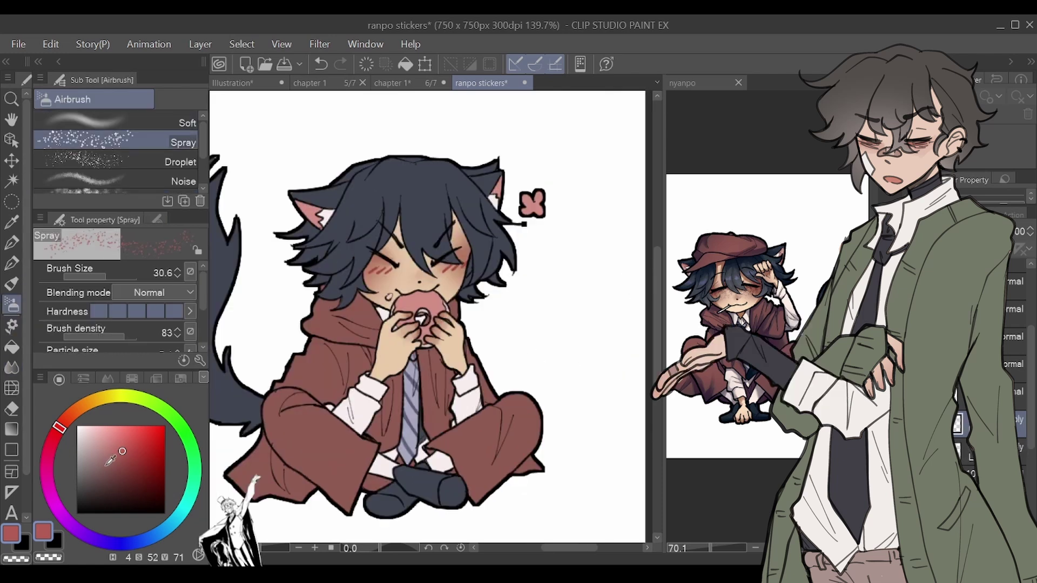
left_click(105, 462)
left_click_drag(397, 270, 454, 269)
mouse_move(402, 264)
left_mouse_down()
mouse_move(453, 266)
mouse_move(398, 275)
mouse_move(451, 266)
mouse_move(426, 284)
left_mouse_up()
left_click_drag(435, 254, 458, 275)
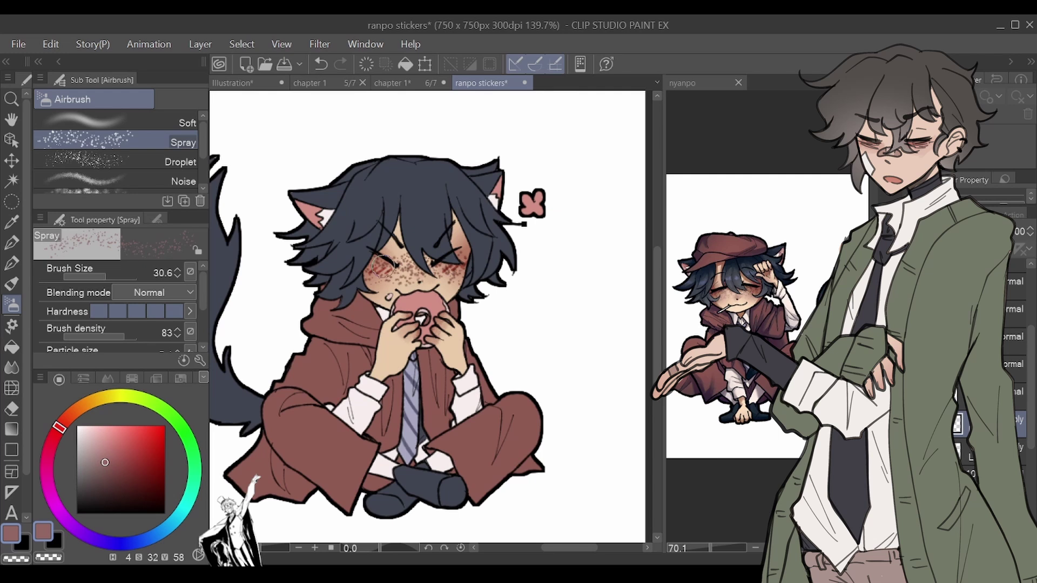
left_click_drag(370, 255, 395, 286)
left_click_drag(438, 258, 460, 270)
Step: Erase stray freckles around the lower face and fade the rest with the Soft eraser at size 68.5
key("e")
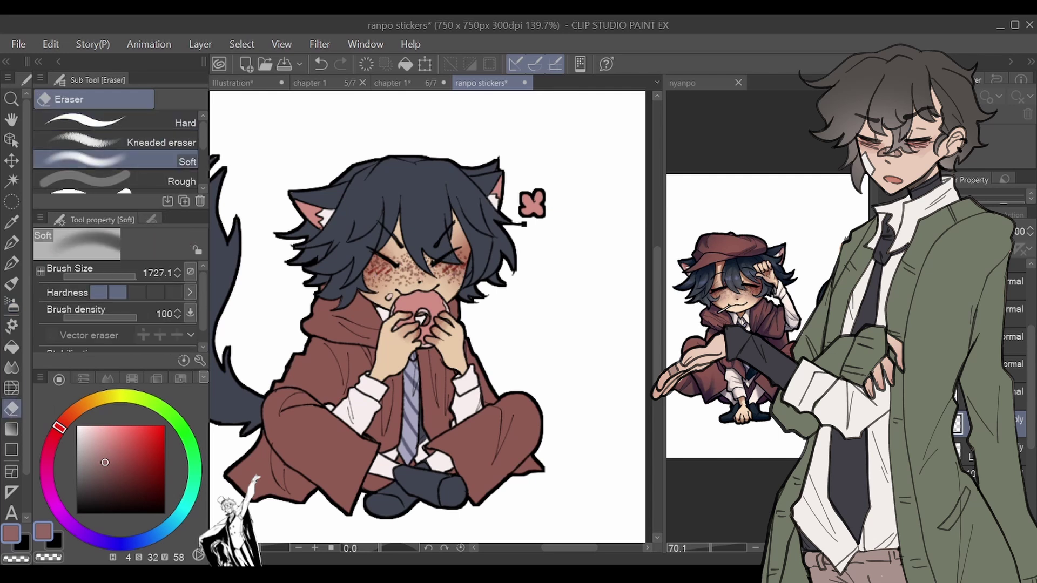
left_click(121, 276)
left_click(107, 276)
left_click(111, 276)
left_click_drag(395, 294, 458, 312)
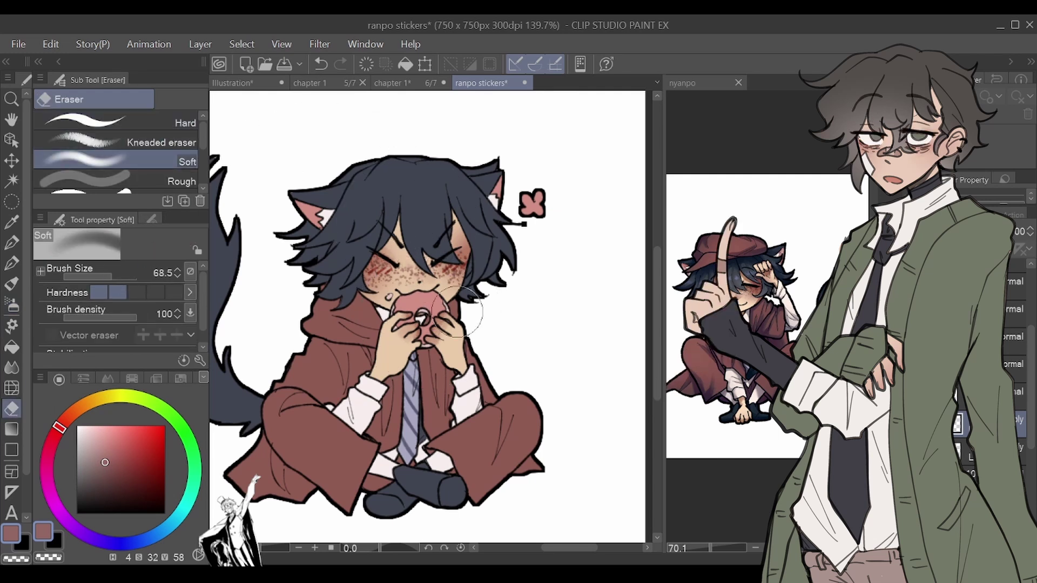
left_click_drag(374, 324, 474, 227)
left_click_drag(418, 332, 442, 232)
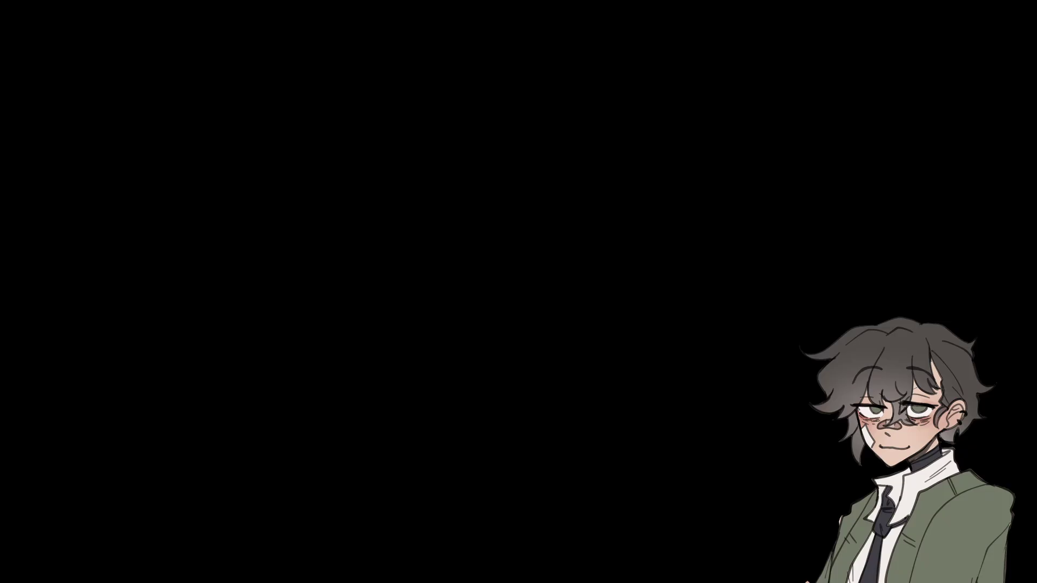